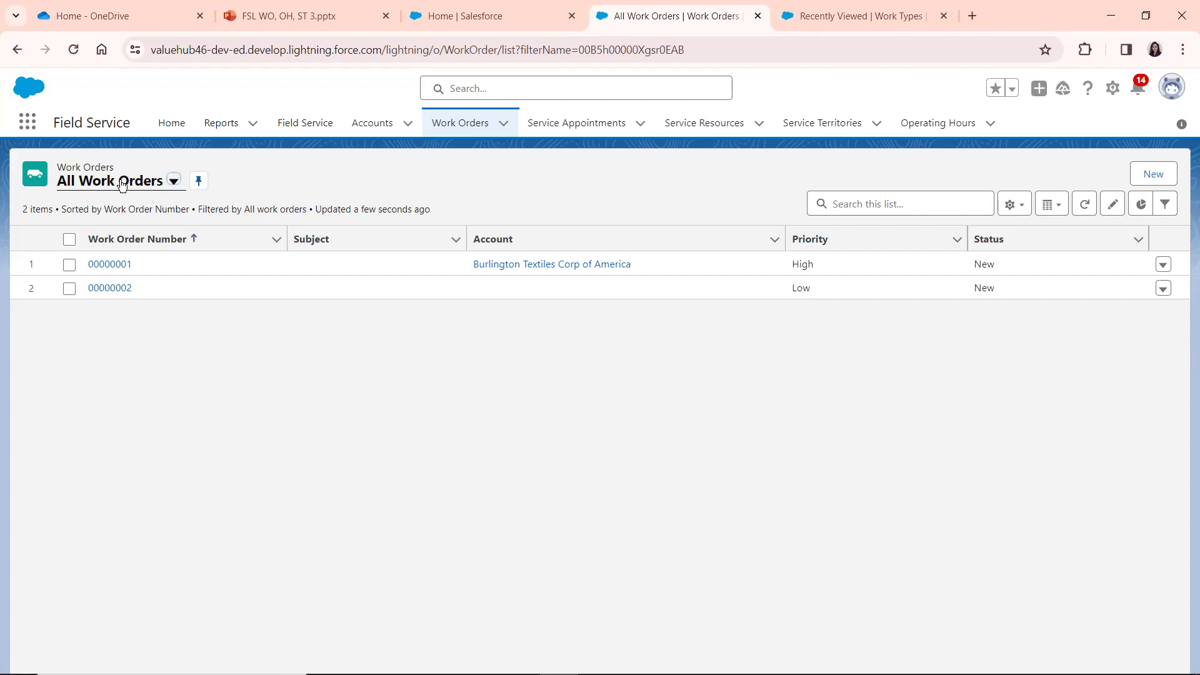
# - Create a new work order from the All Work Orders list and assign it the service territory showroom 1
pyautogui.click(121, 183)
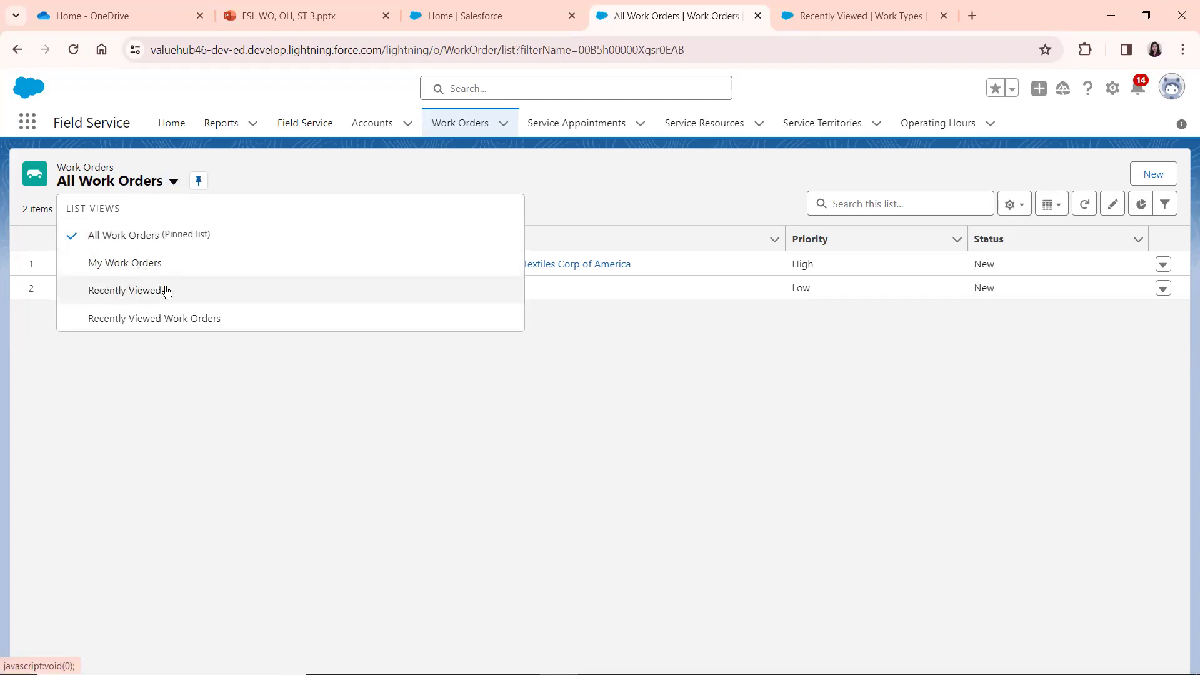
pyautogui.click(143, 235)
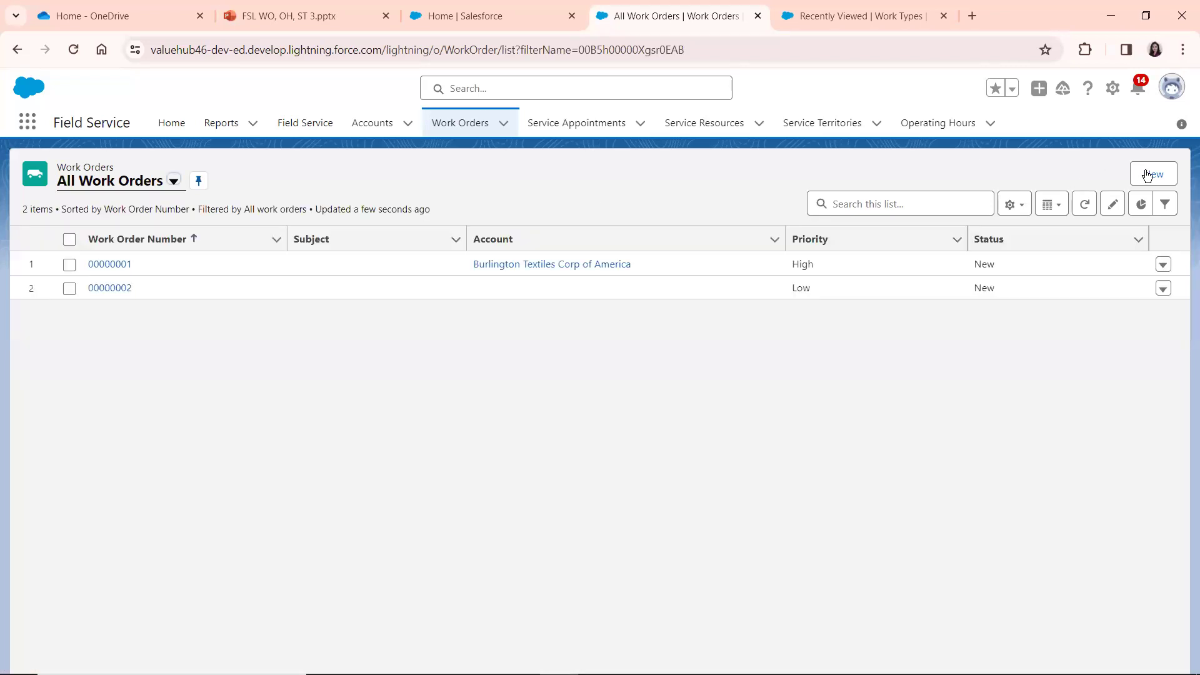
pyautogui.click(1148, 174)
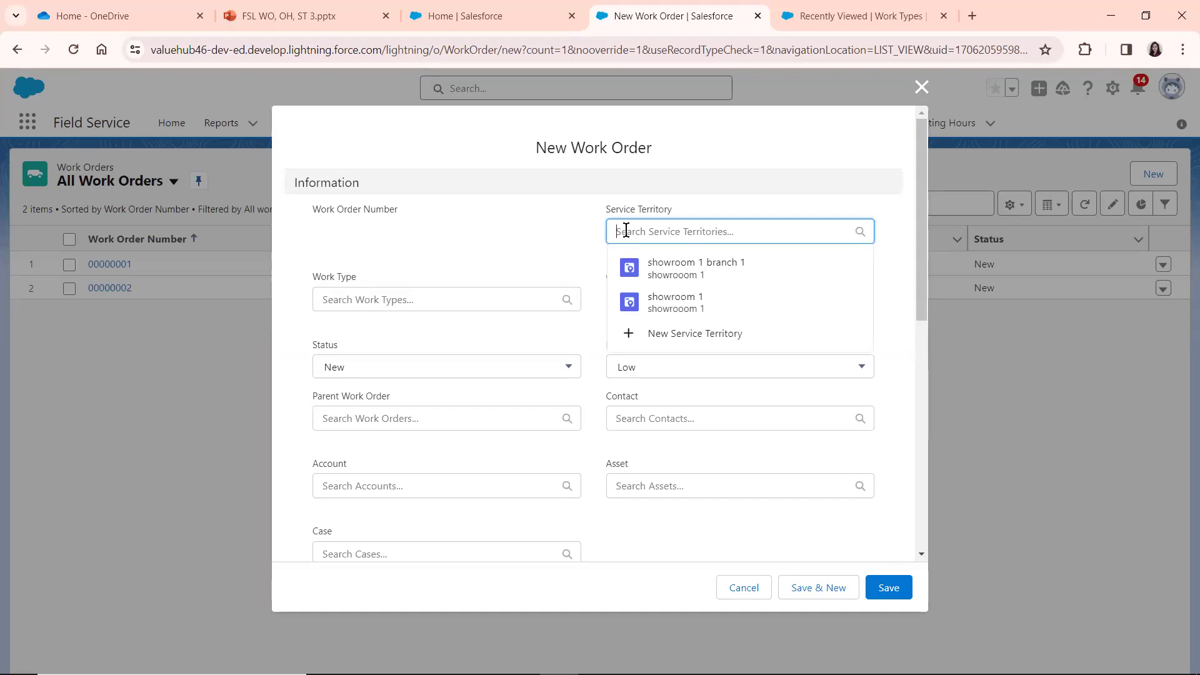
pyautogui.click(662, 305)
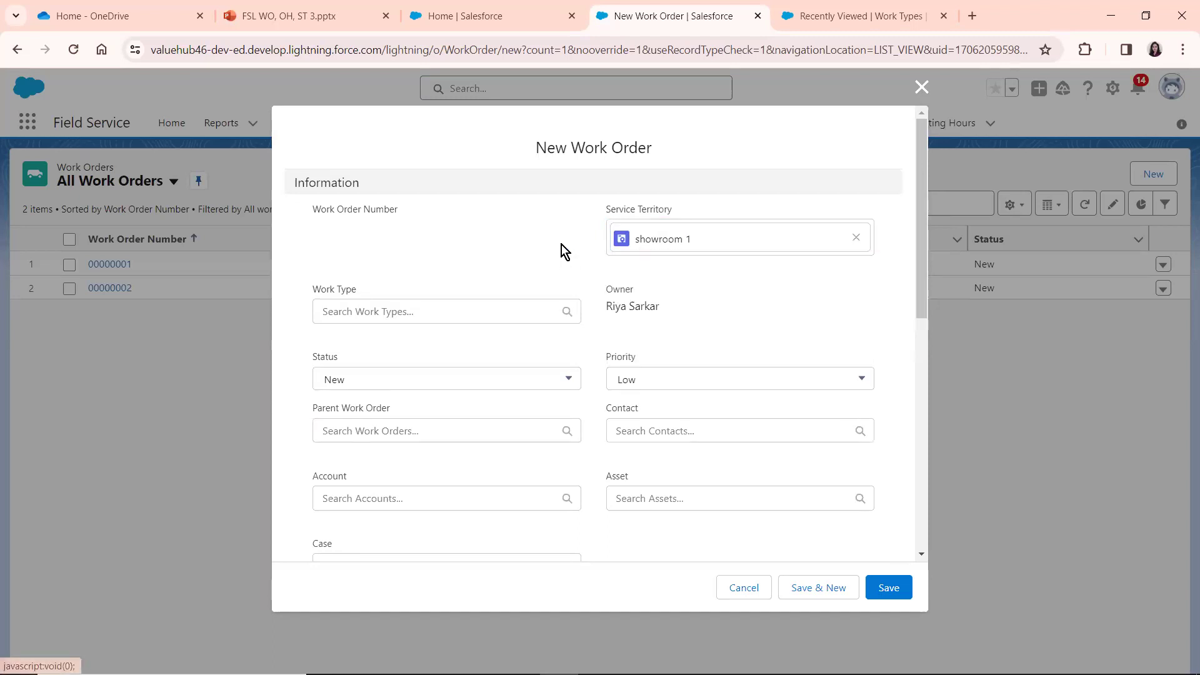
# - Keep the work order's status as New and set its priority to High
pyautogui.click(348, 381)
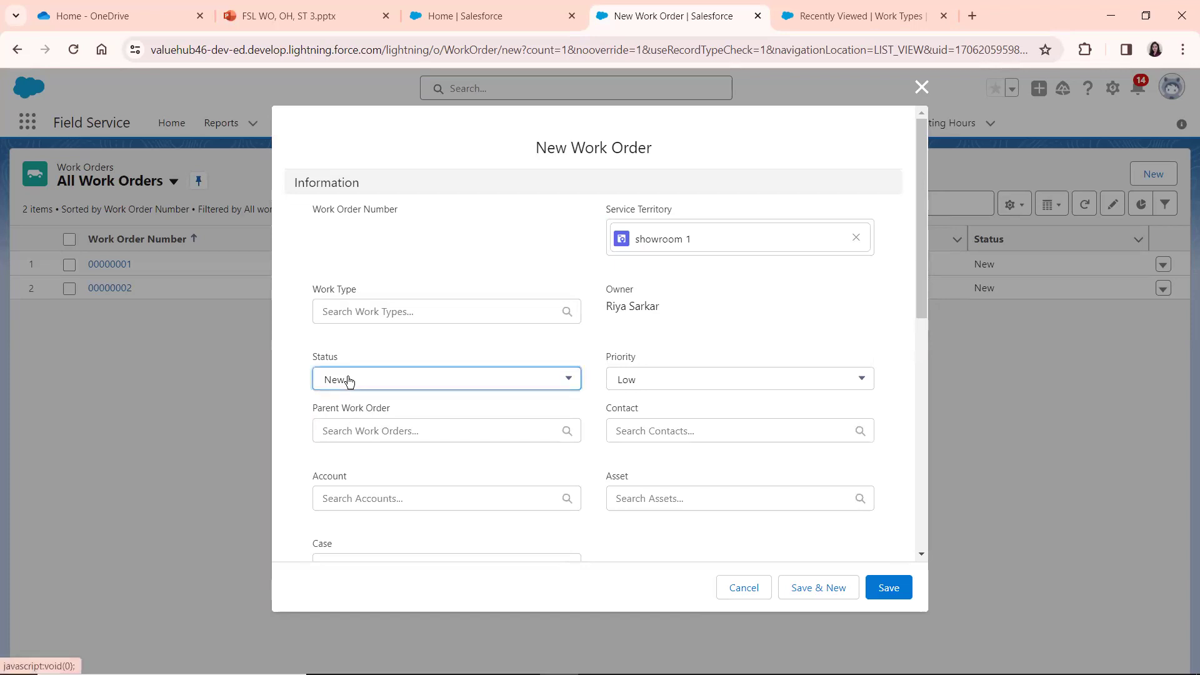
pyautogui.click(349, 405)
pyautogui.click(623, 381)
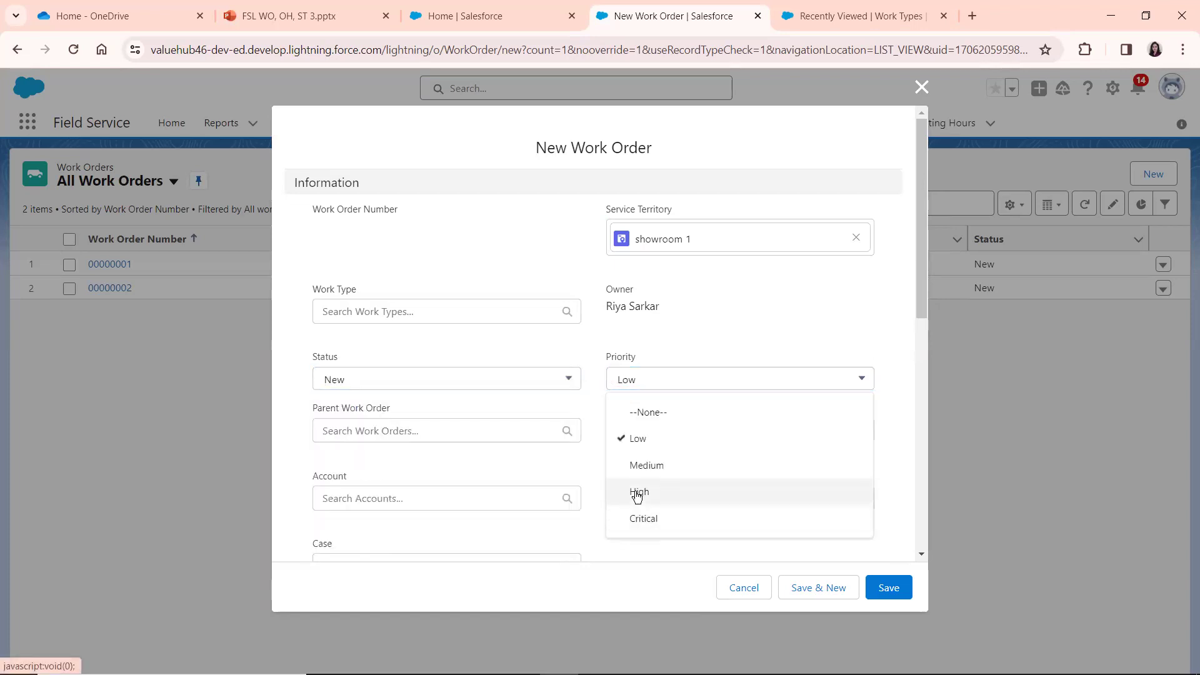
pyautogui.click(635, 492)
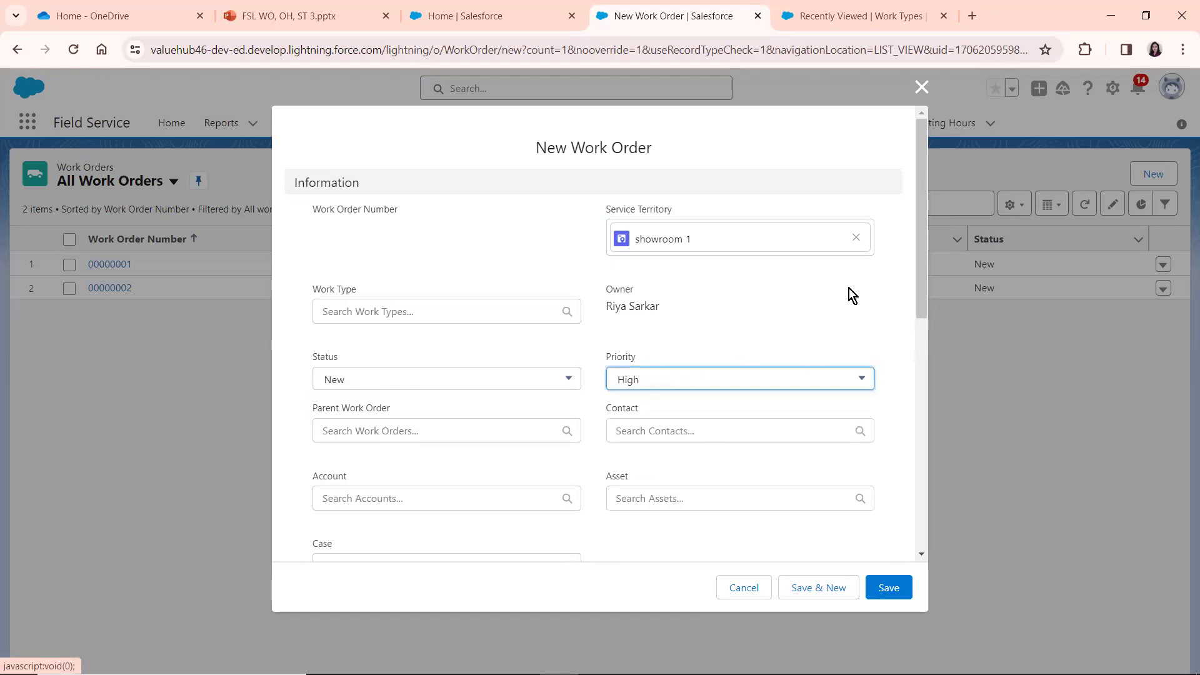
# - Enter "installation issue" as the work order's subject
pyautogui.scroll(-2, 724, 283)
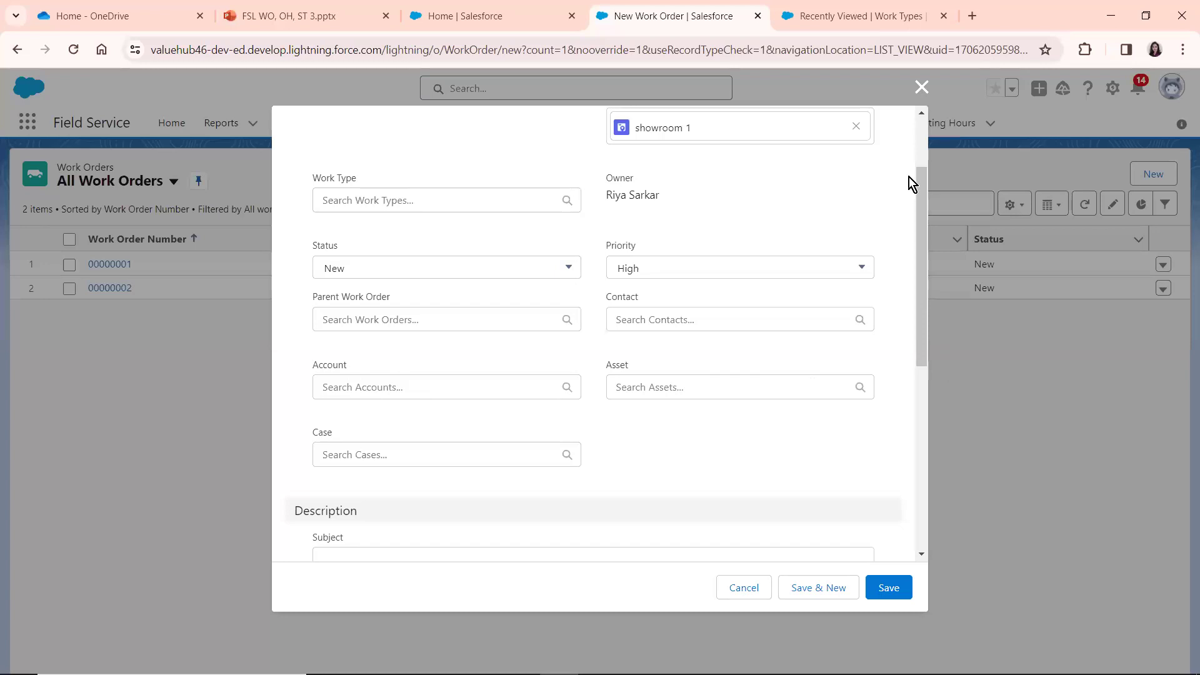
pyautogui.scroll(-3, 909, 258)
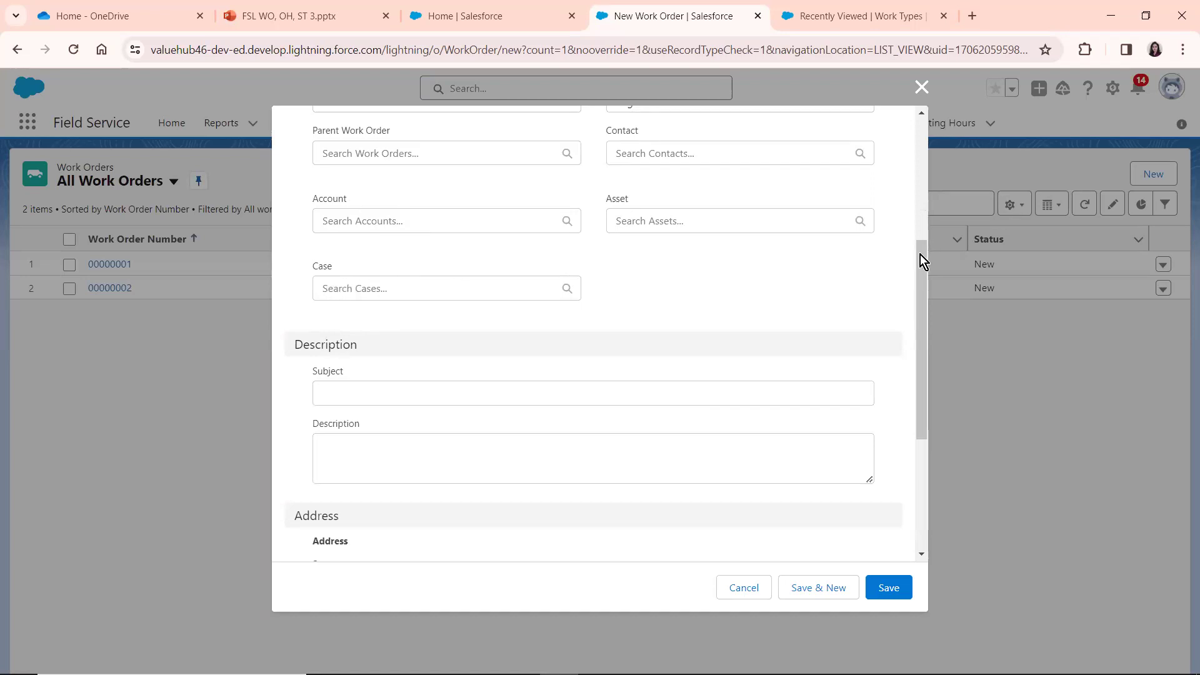
pyautogui.moveTo(919, 257); pyautogui.dragTo(912, 292)
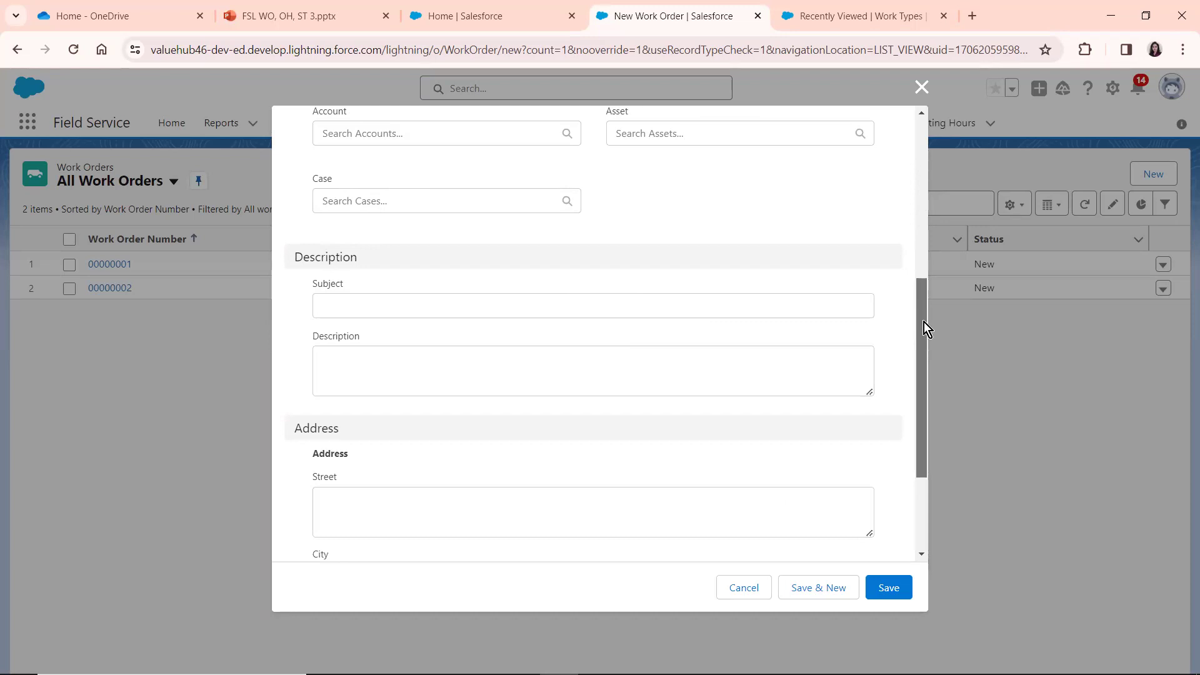
pyautogui.moveTo(925, 312); pyautogui.dragTo(921, 366)
pyautogui.click(405, 184)
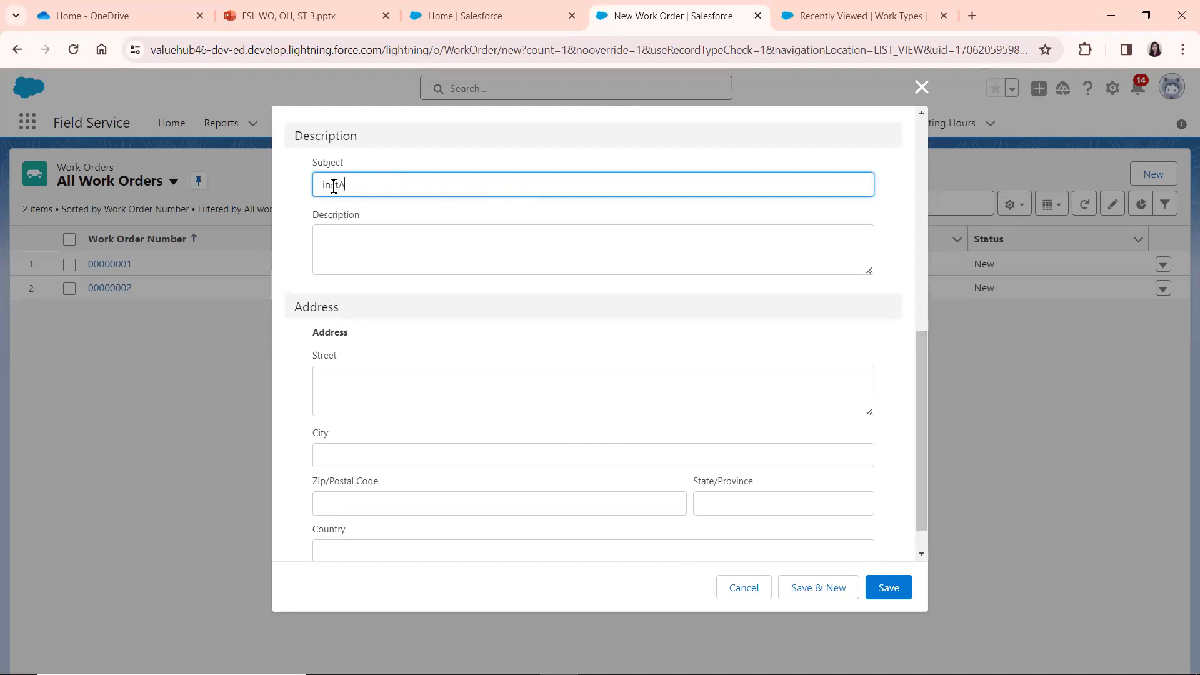
pyautogui.write('installation issue')
# - Enter "the customer is unable to install the product" as the description and save the work order with the address left blank
pyautogui.click(341, 236)
pyautogui.write('im anab')
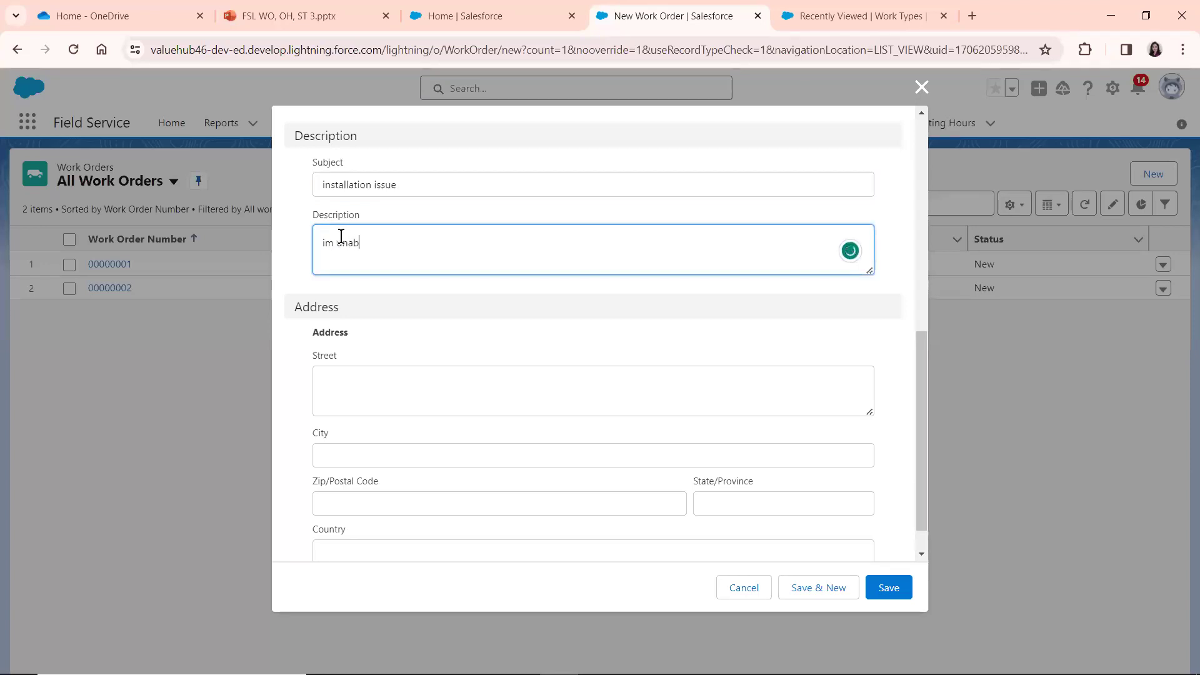
pyautogui.write('le to install the product')
pyautogui.click(388, 291)
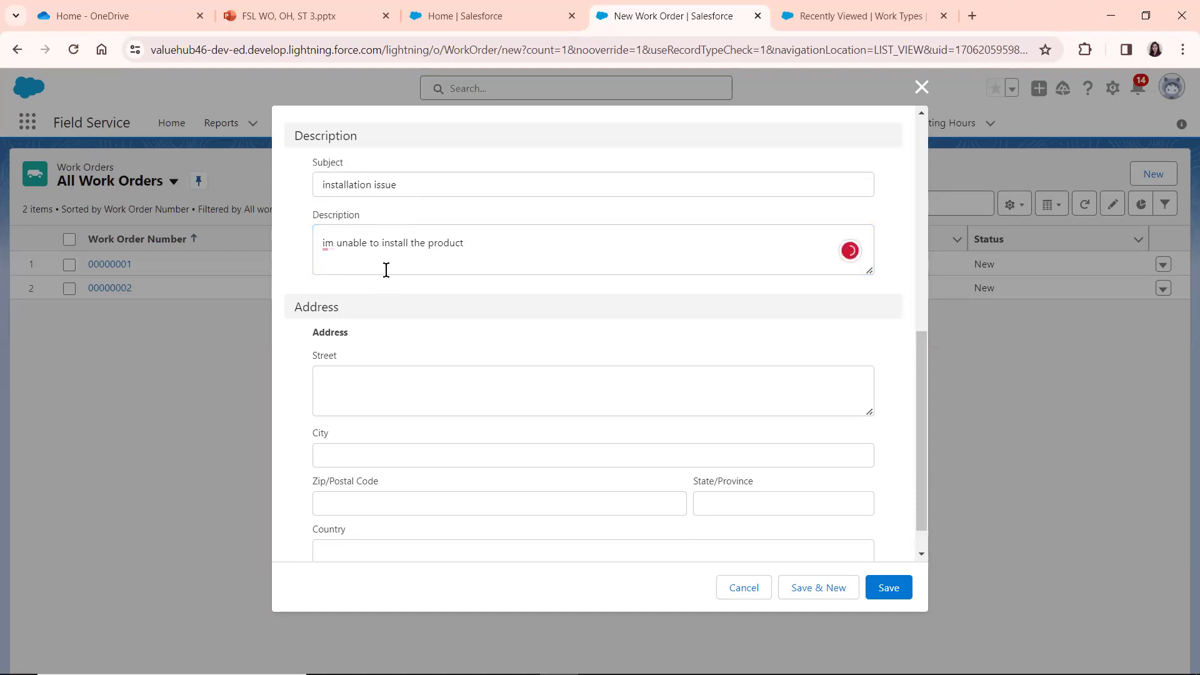
pyautogui.click(482, 255)
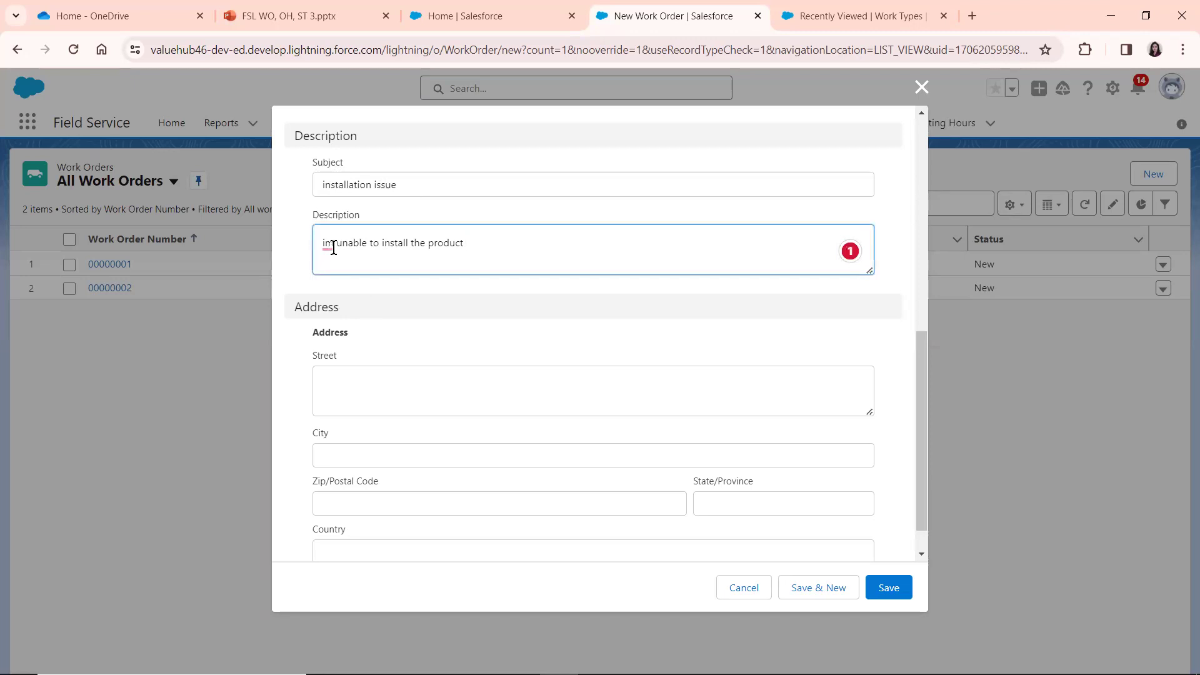
pyautogui.press('BackSpace')
pyautogui.press('BackSpace')
pyautogui.write('the')
pyautogui.write(' custome')
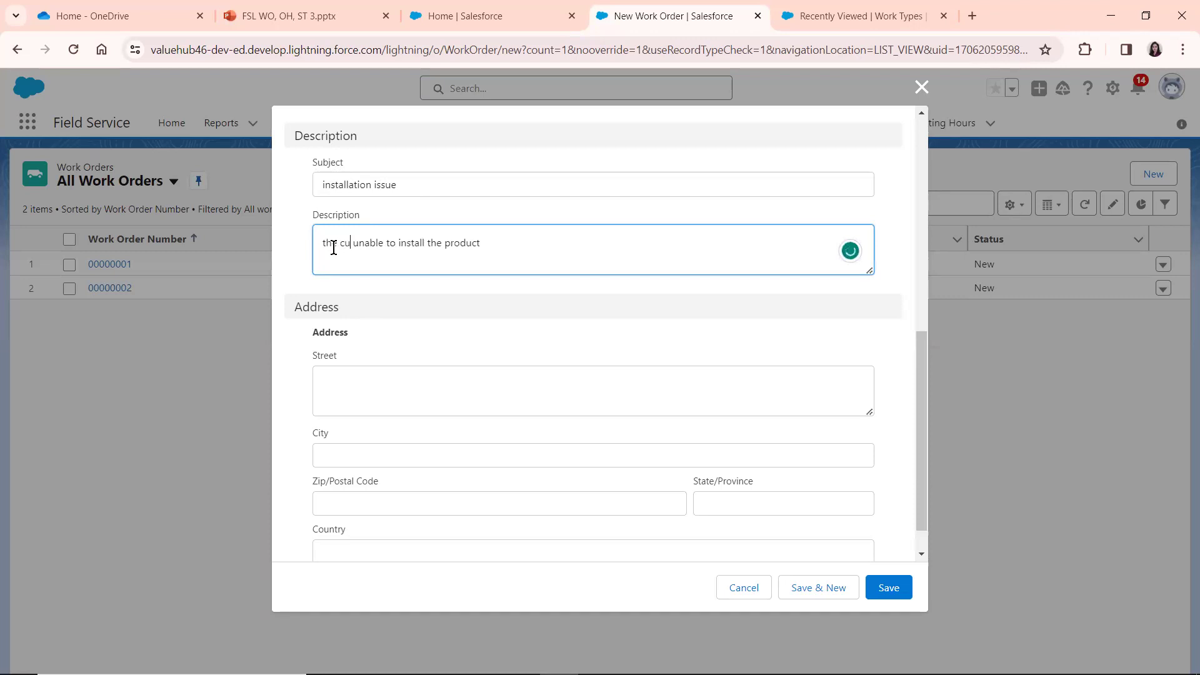
pyautogui.write('r is')
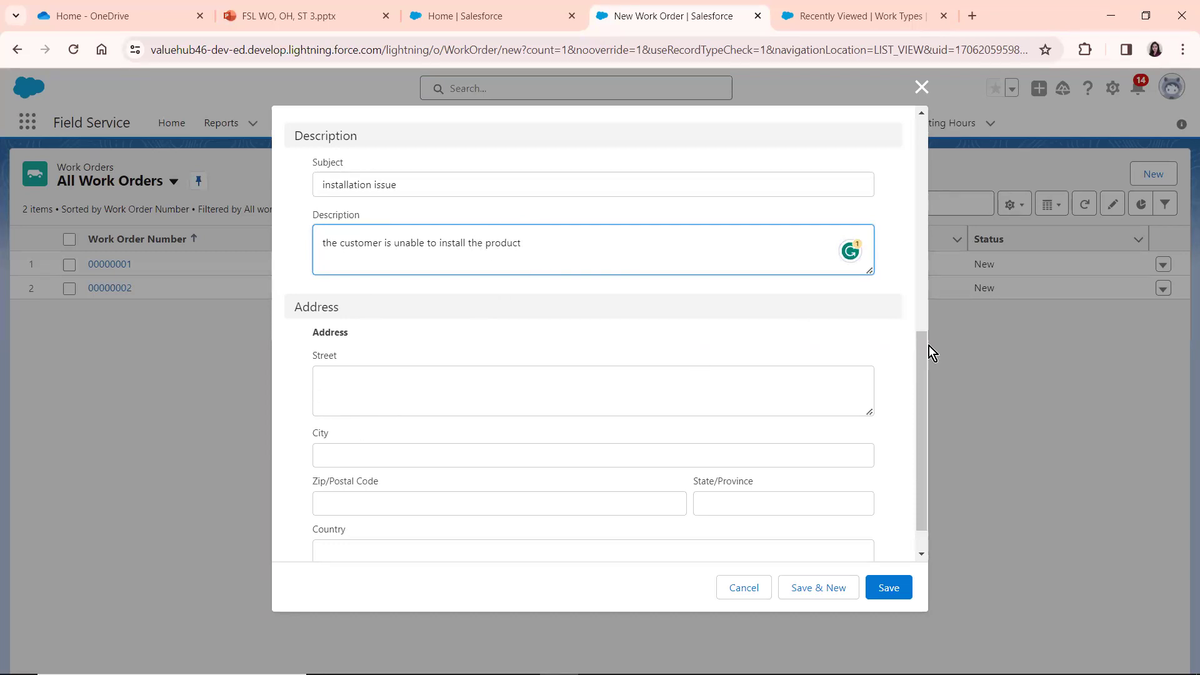
pyautogui.moveTo(921, 344); pyautogui.dragTo(916, 395)
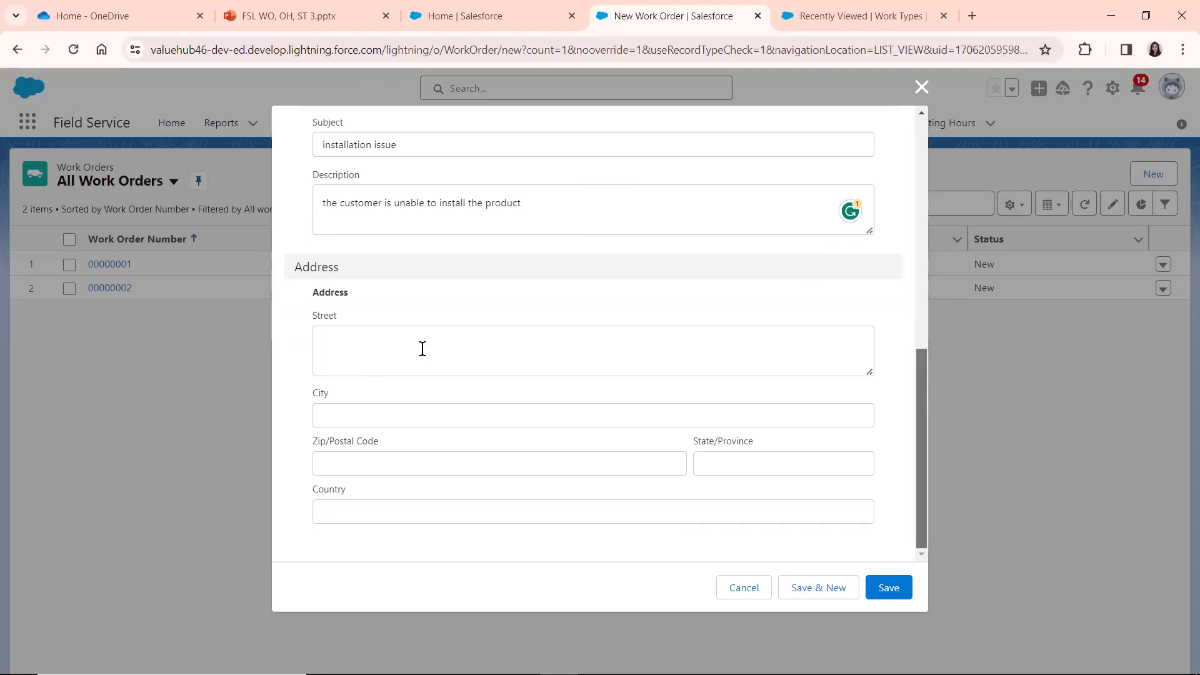
pyautogui.click(886, 588)
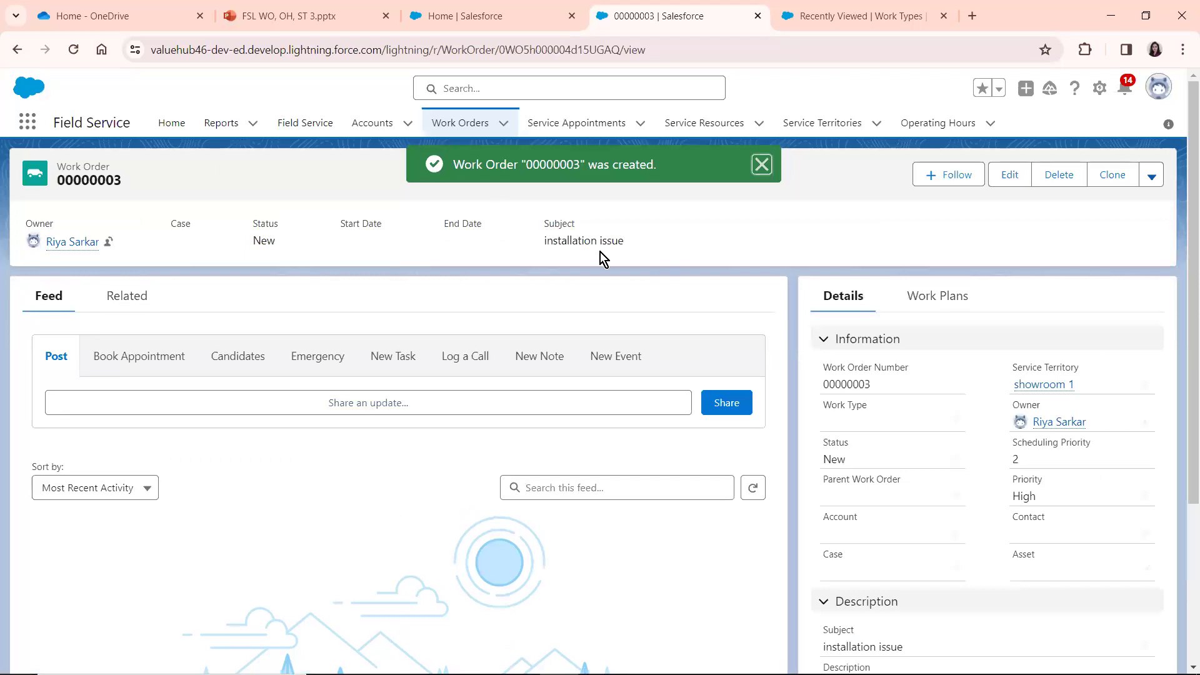
# - Review the saved work order's details, from the general information through the description, address and system information
pyautogui.moveTo(1189, 197); pyautogui.dragTo(1184, 235)
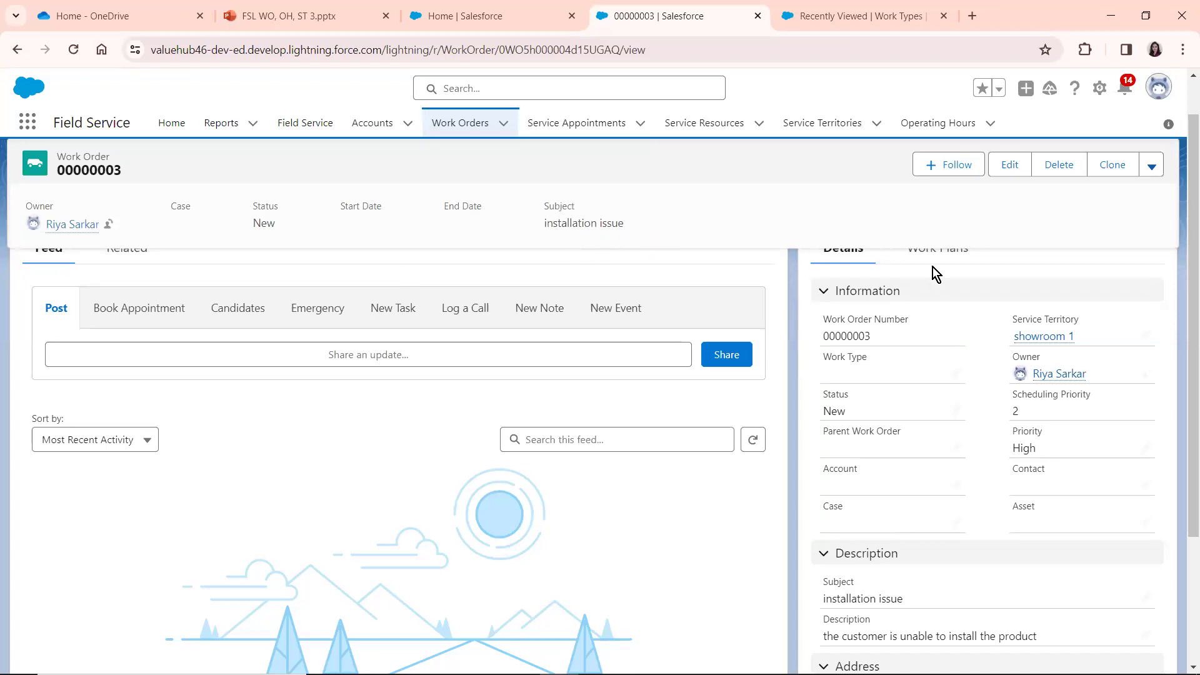
pyautogui.moveTo(1188, 282); pyautogui.dragTo(1188, 235)
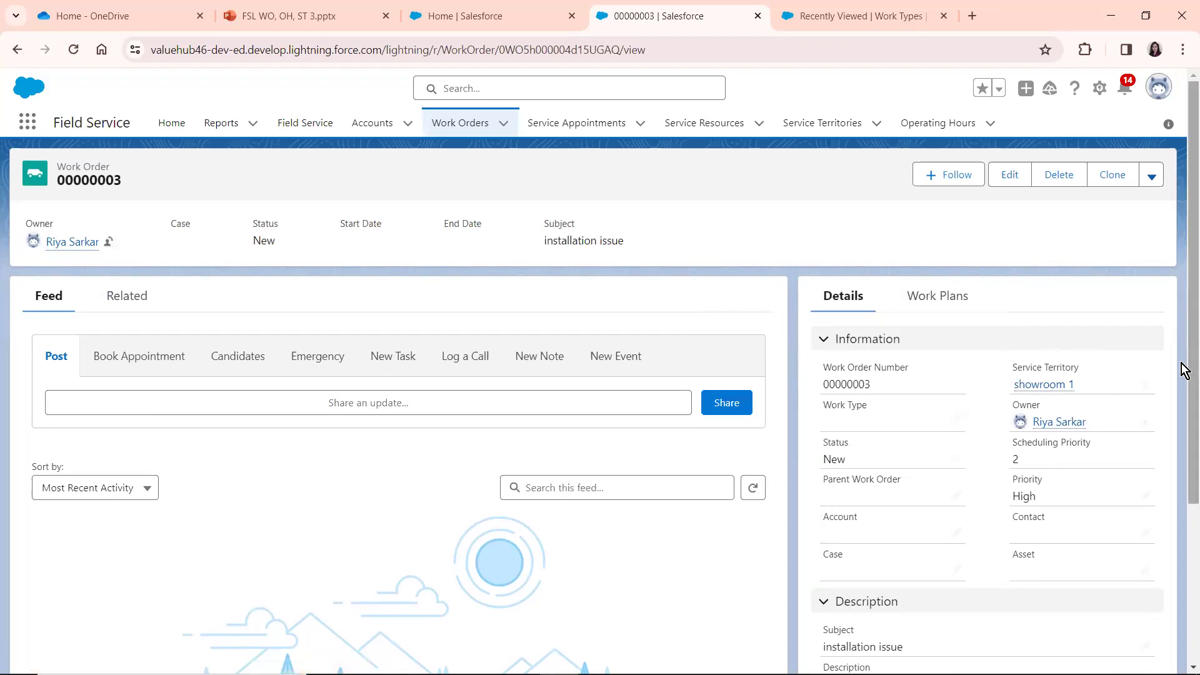
pyautogui.scroll(-4, 1182, 450)
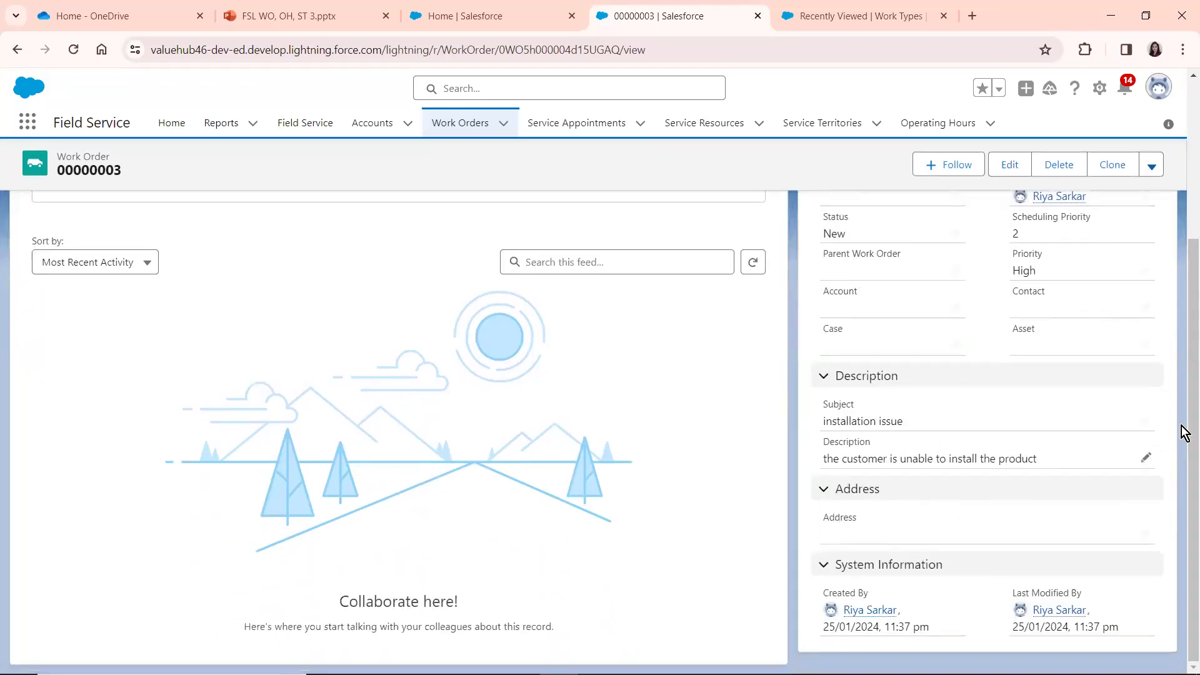
pyautogui.scroll(1, 1183, 337)
pyautogui.scroll(2, 1185, 338)
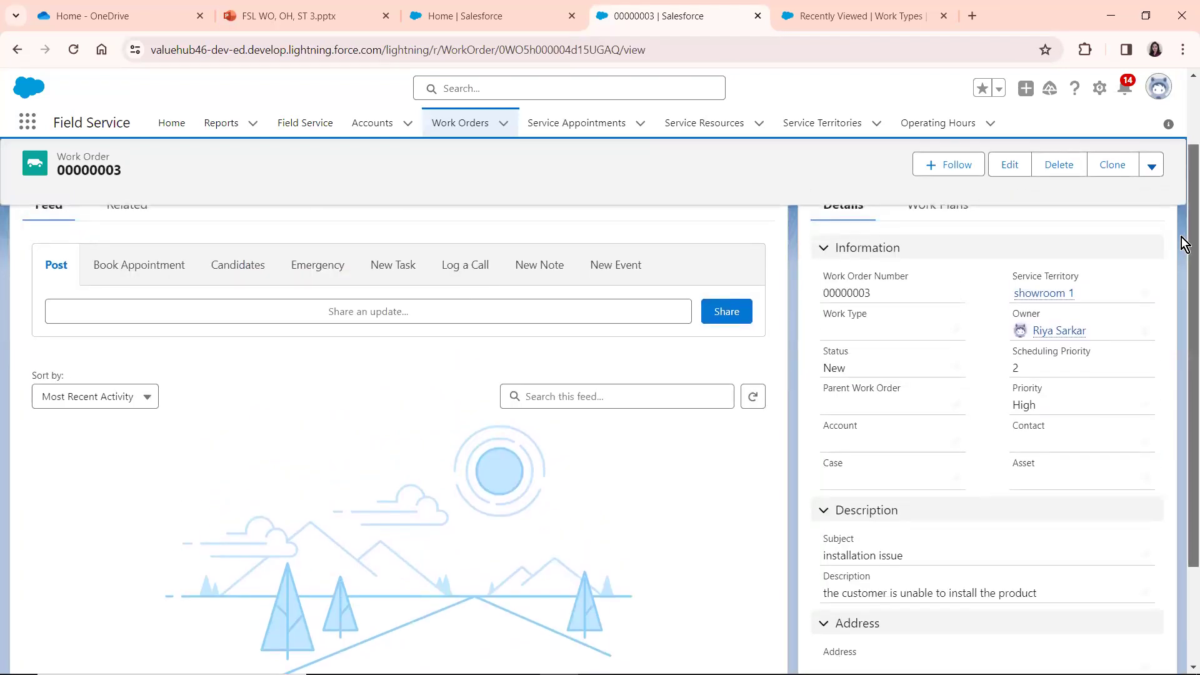
pyautogui.scroll(2, 1183, 317)
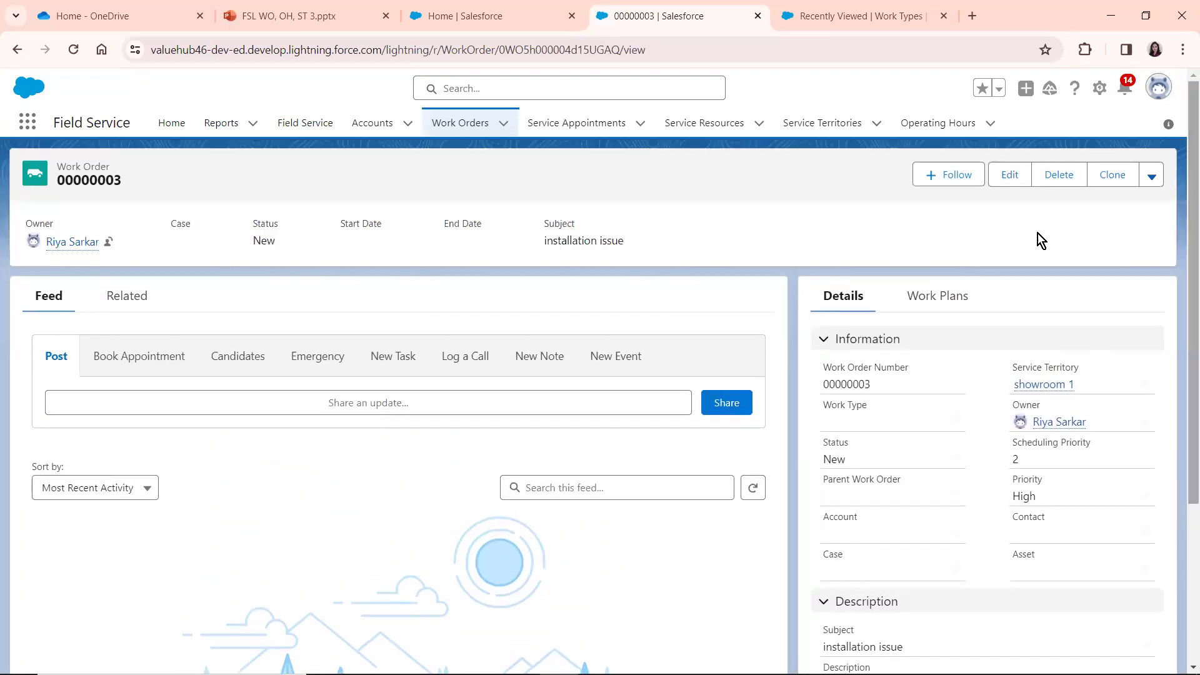
# - Examine the work order's feed actions: Post, Book Appointment, Candidates, New Task and Log a Call
pyautogui.click(118, 301)
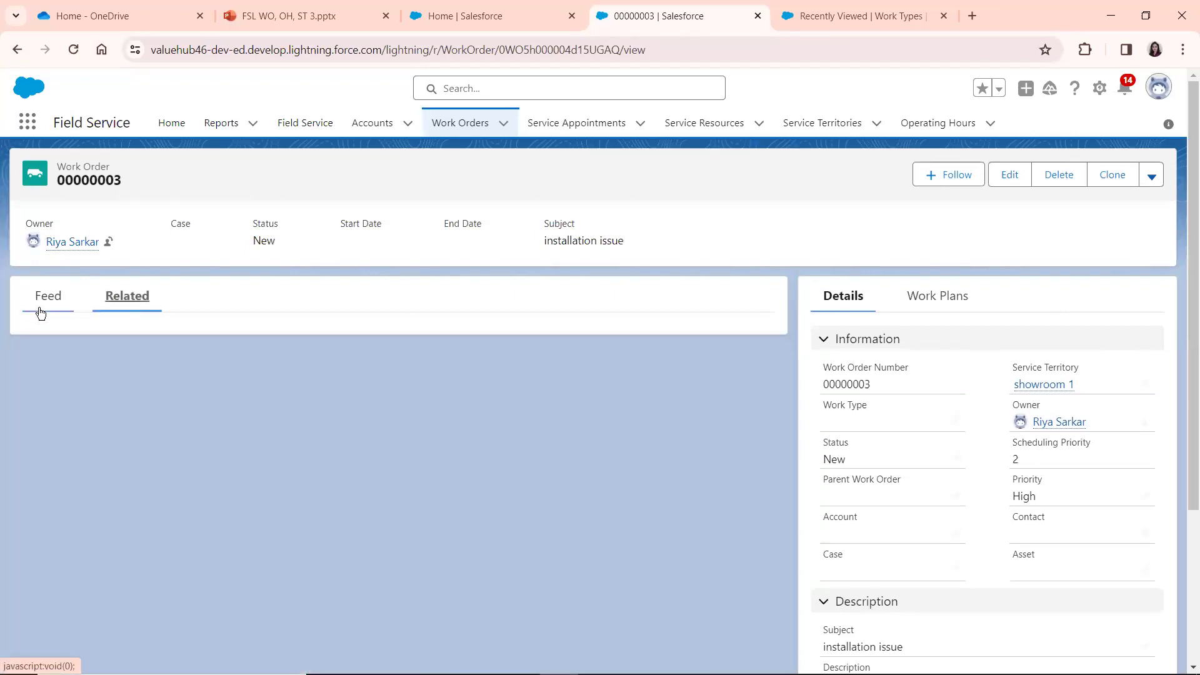
pyautogui.click(41, 305)
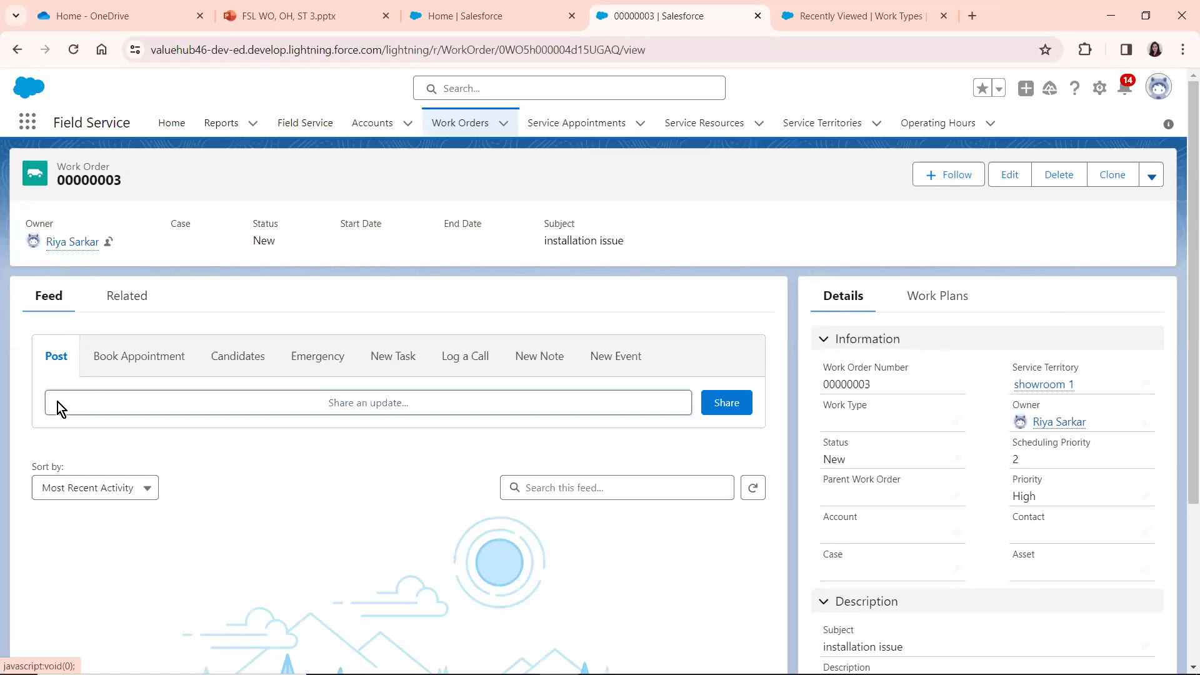
pyautogui.click(55, 357)
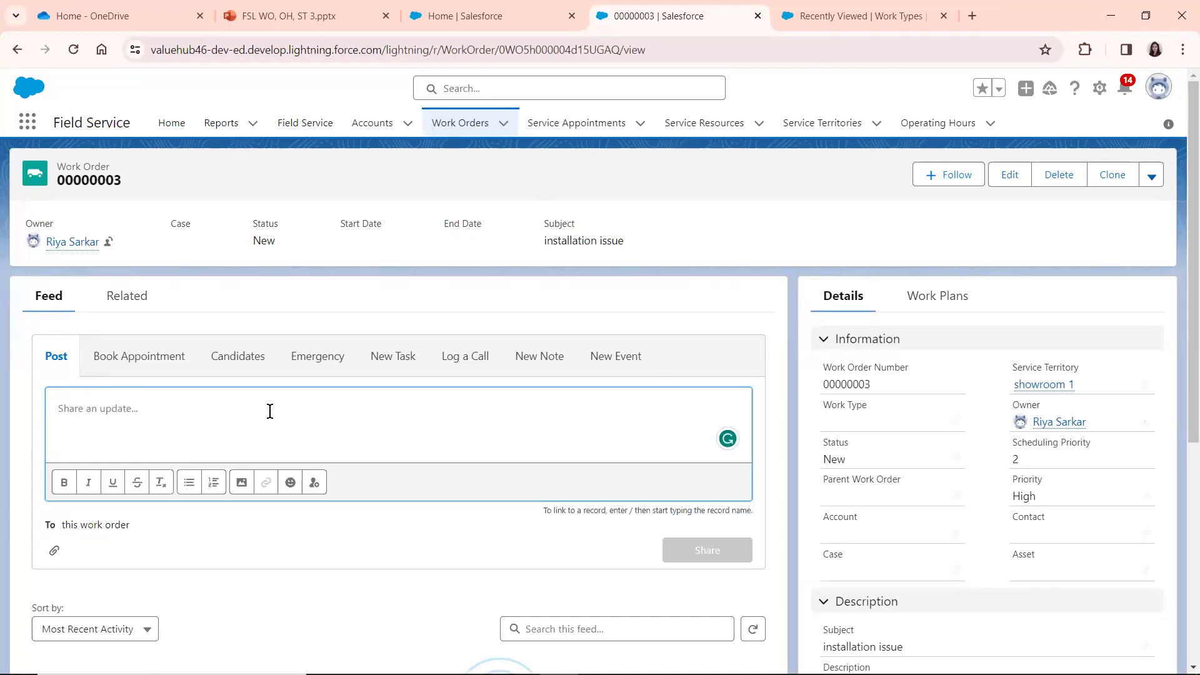
pyautogui.click(122, 357)
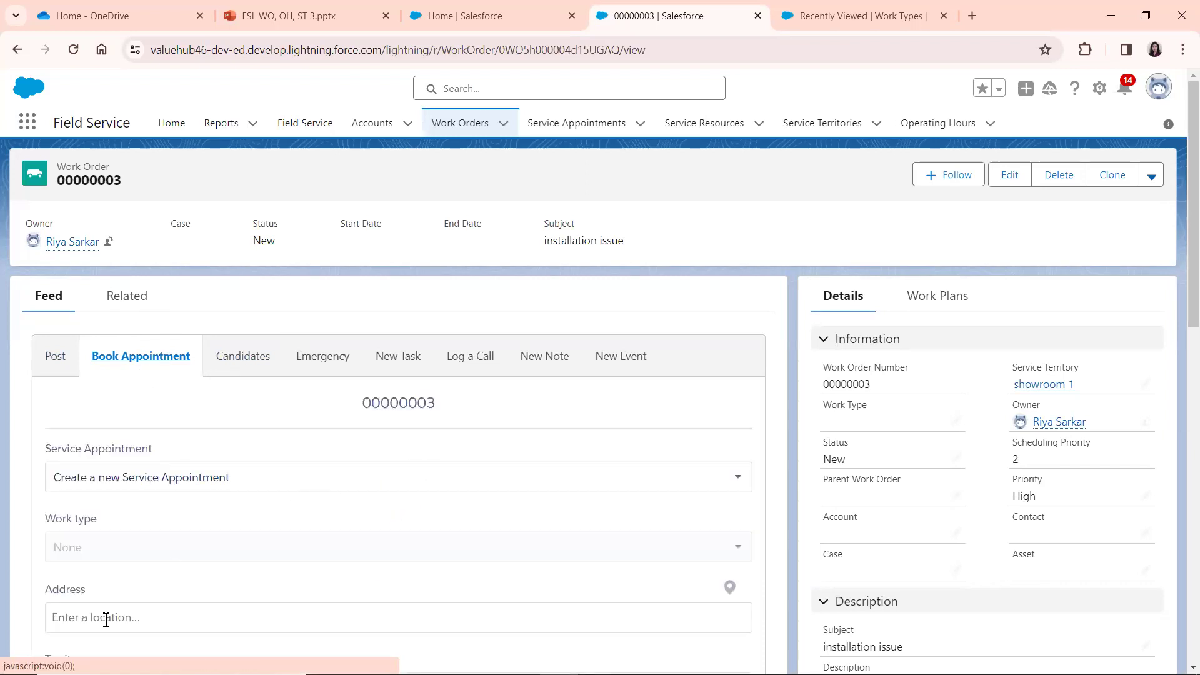
pyautogui.moveTo(1190, 202); pyautogui.dragTo(1189, 322)
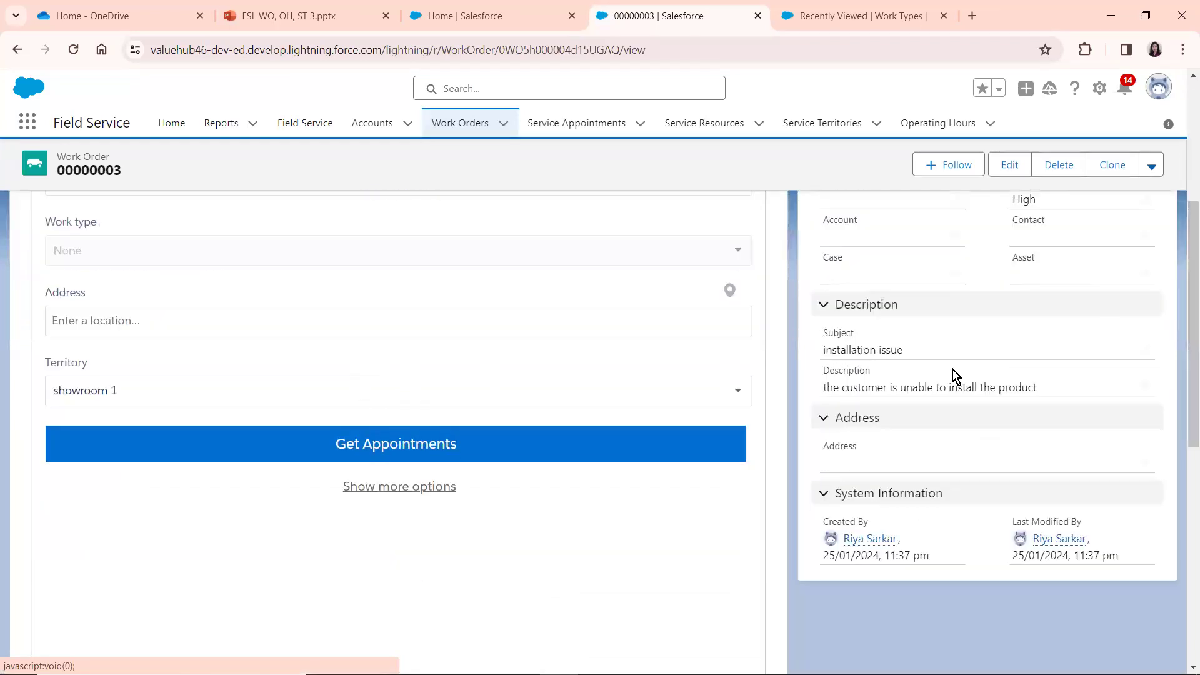
pyautogui.scroll(5, 1181, 263)
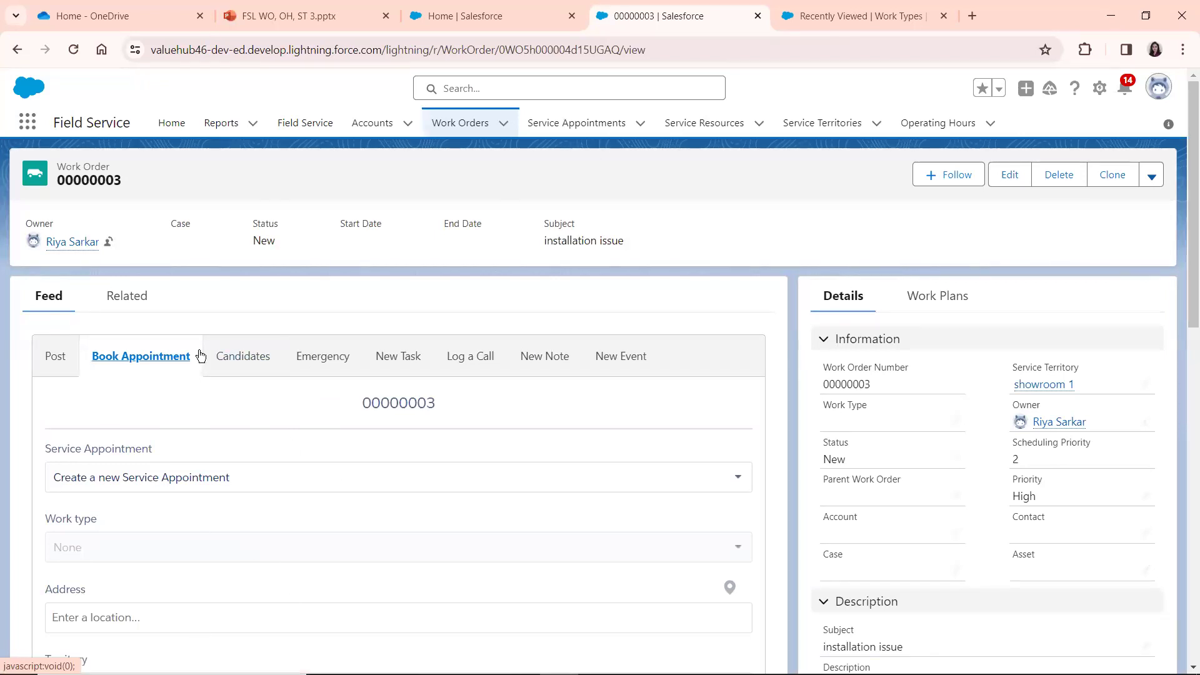
pyautogui.click(234, 354)
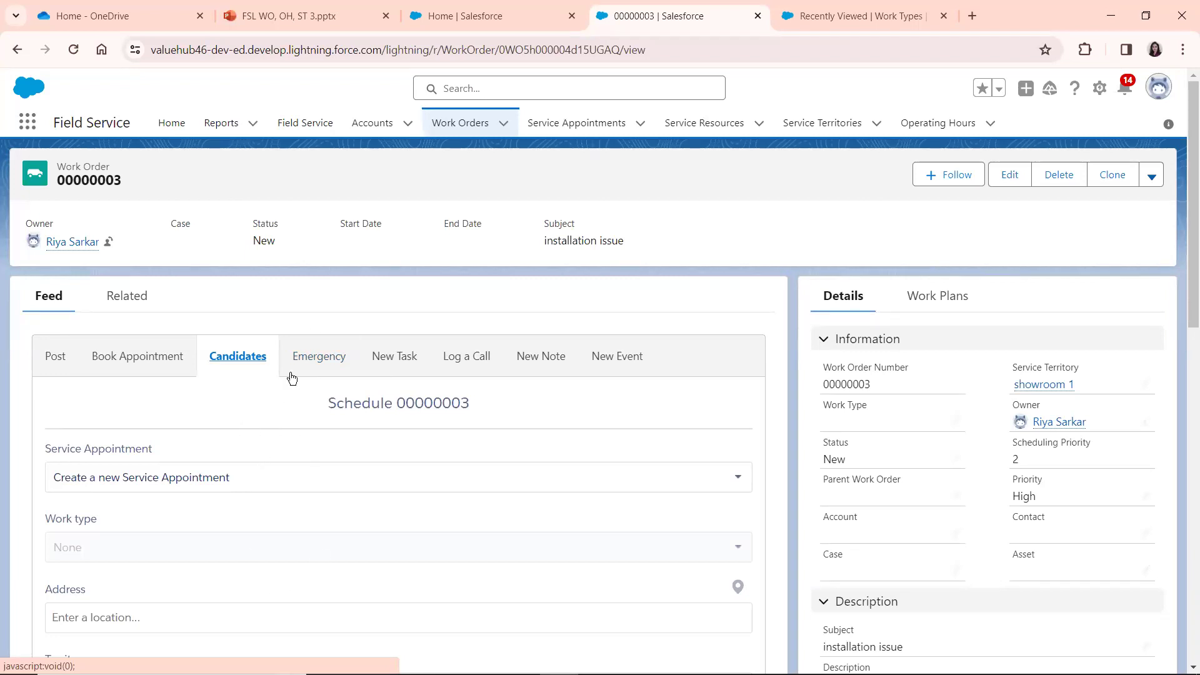
pyautogui.click(400, 357)
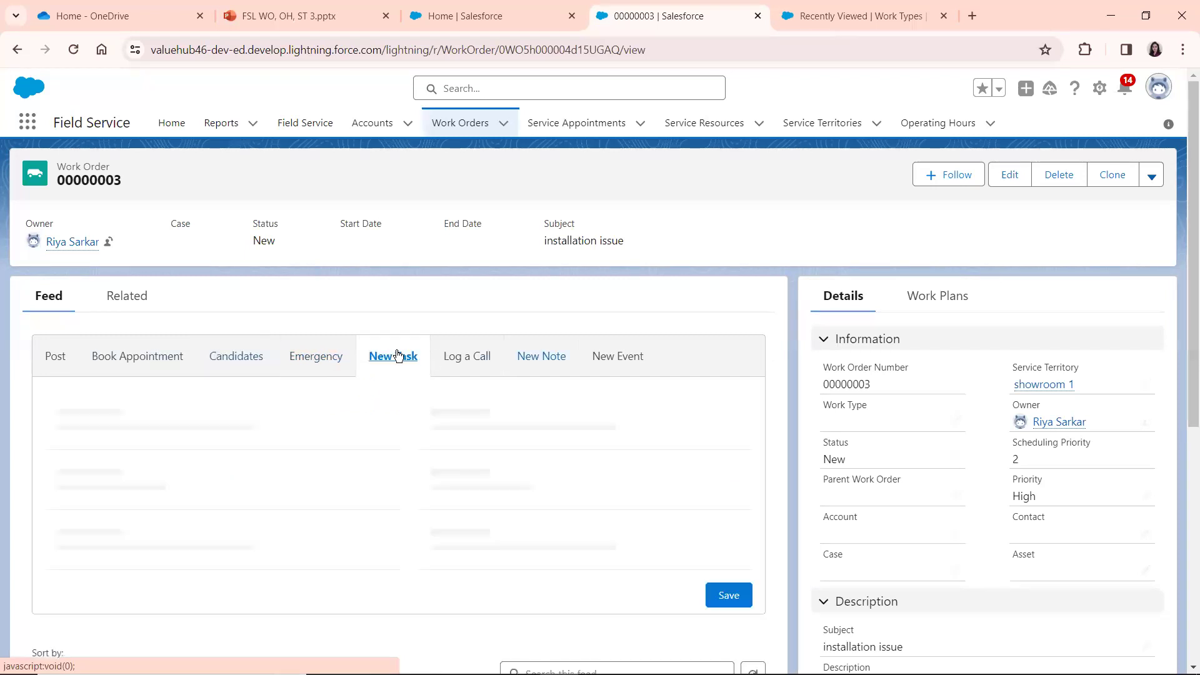
pyautogui.click(454, 357)
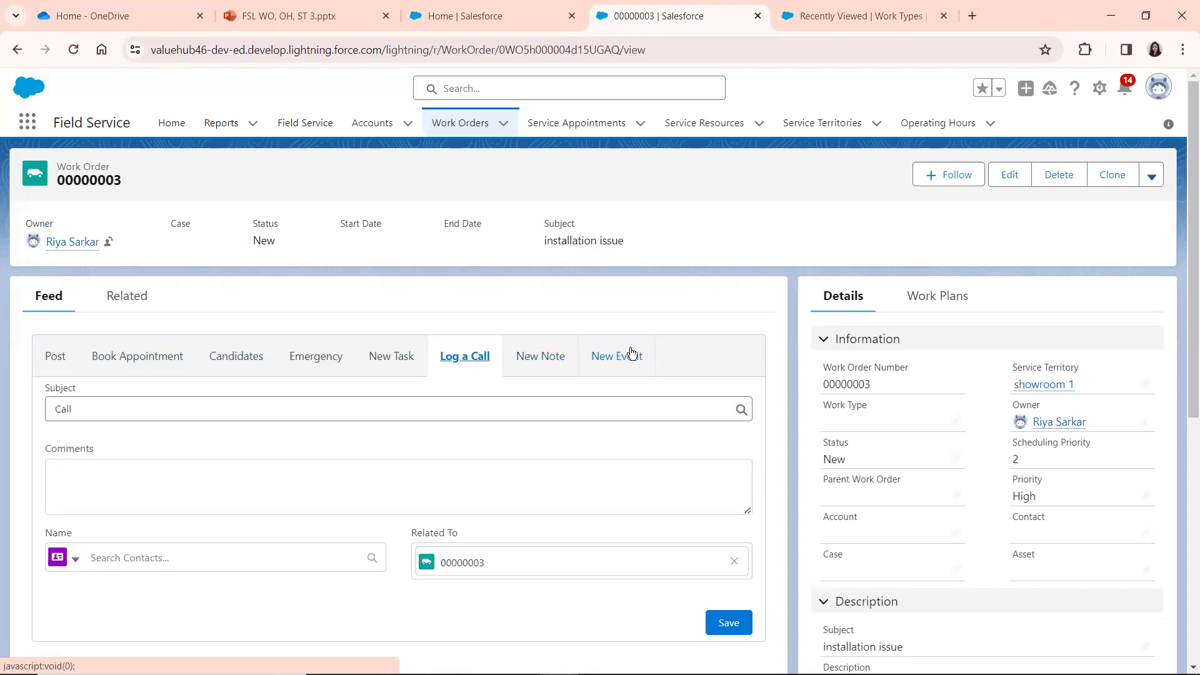
# - Add a work order line item to the work order with service territory showroom 1 and save it
pyautogui.click(131, 305)
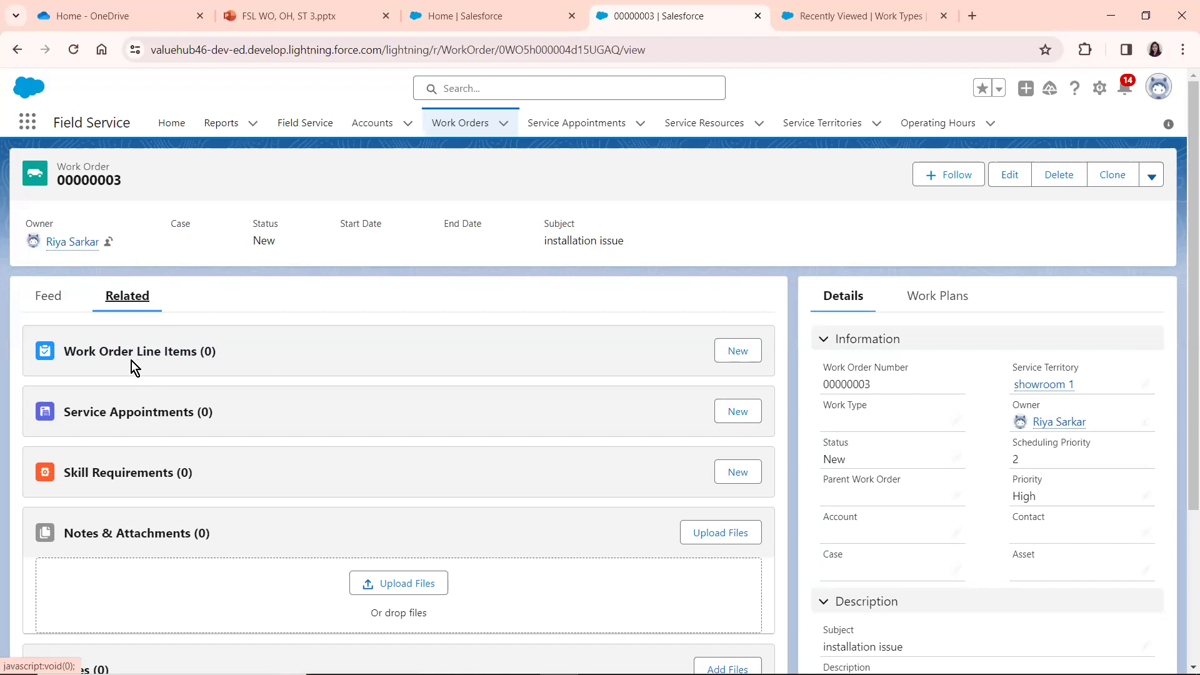
pyautogui.click(738, 350)
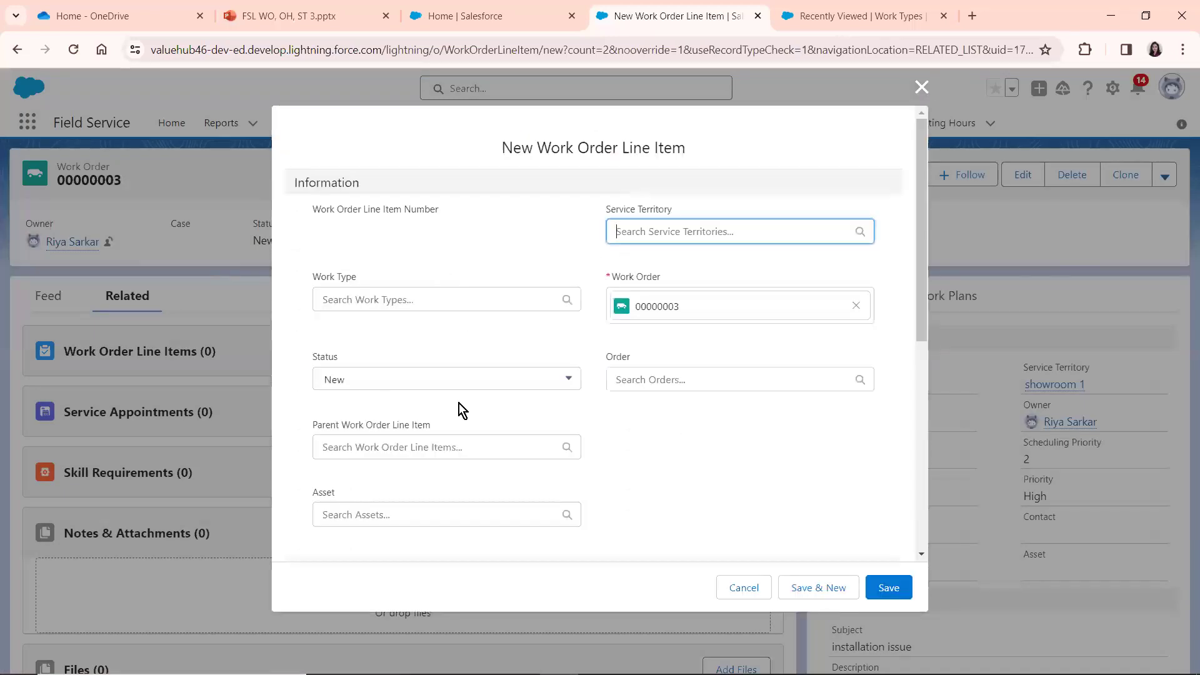
pyautogui.click(670, 230)
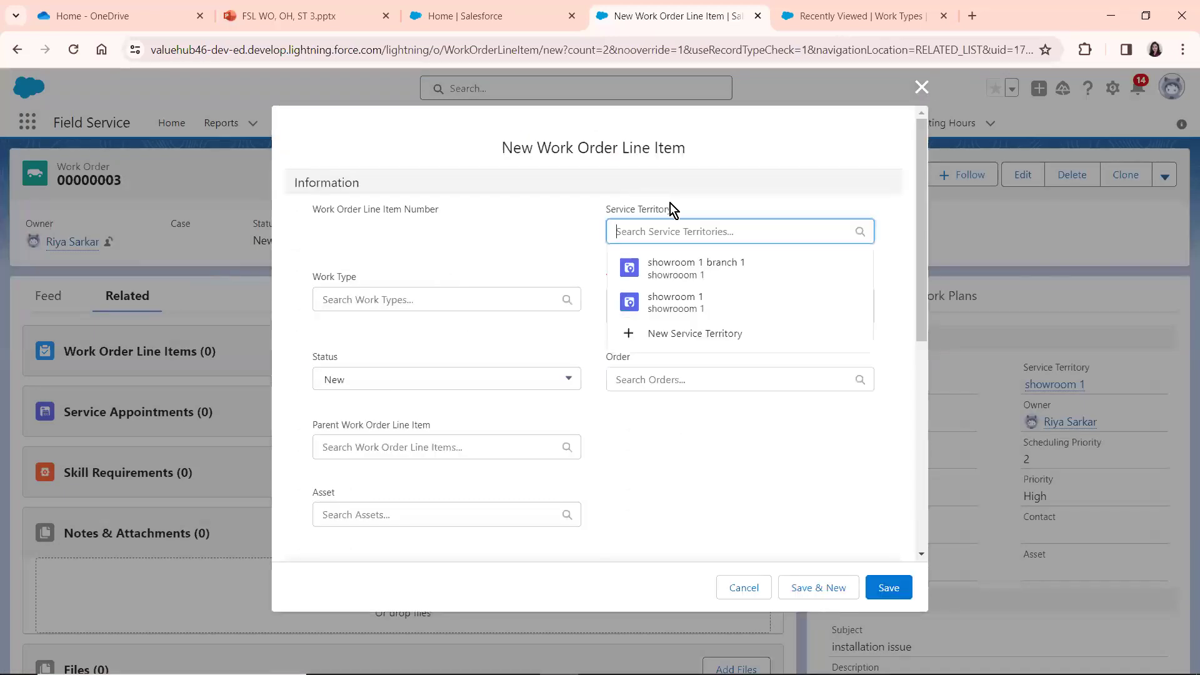
pyautogui.click(670, 301)
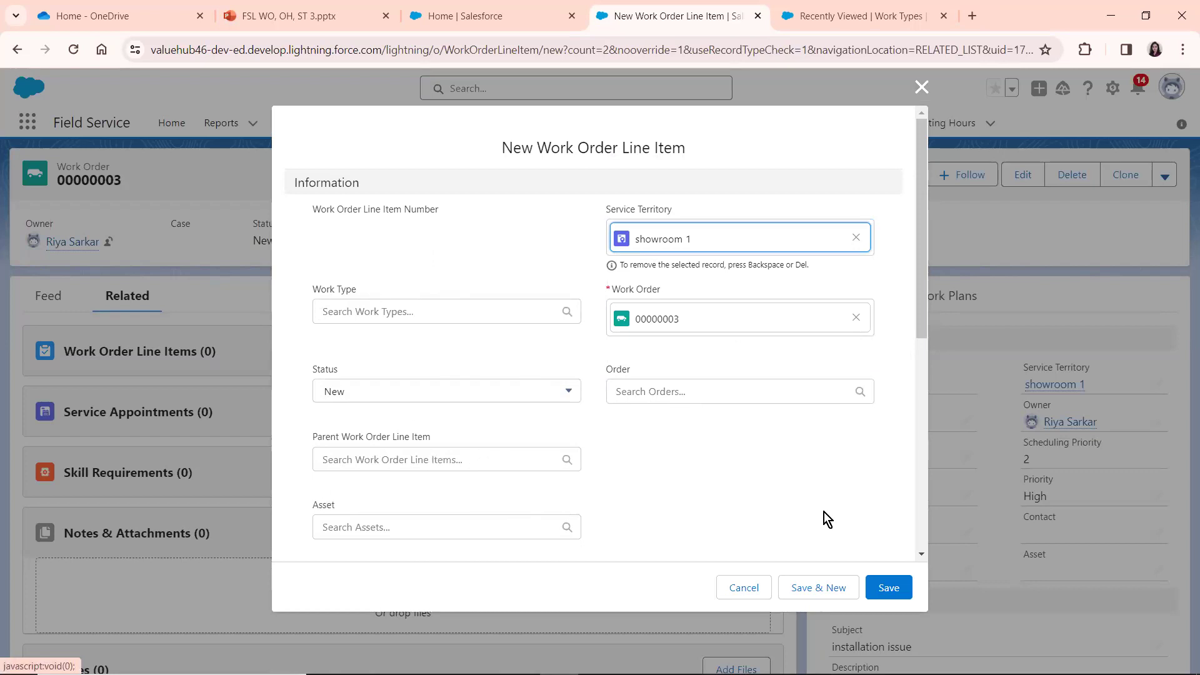
pyautogui.click(900, 590)
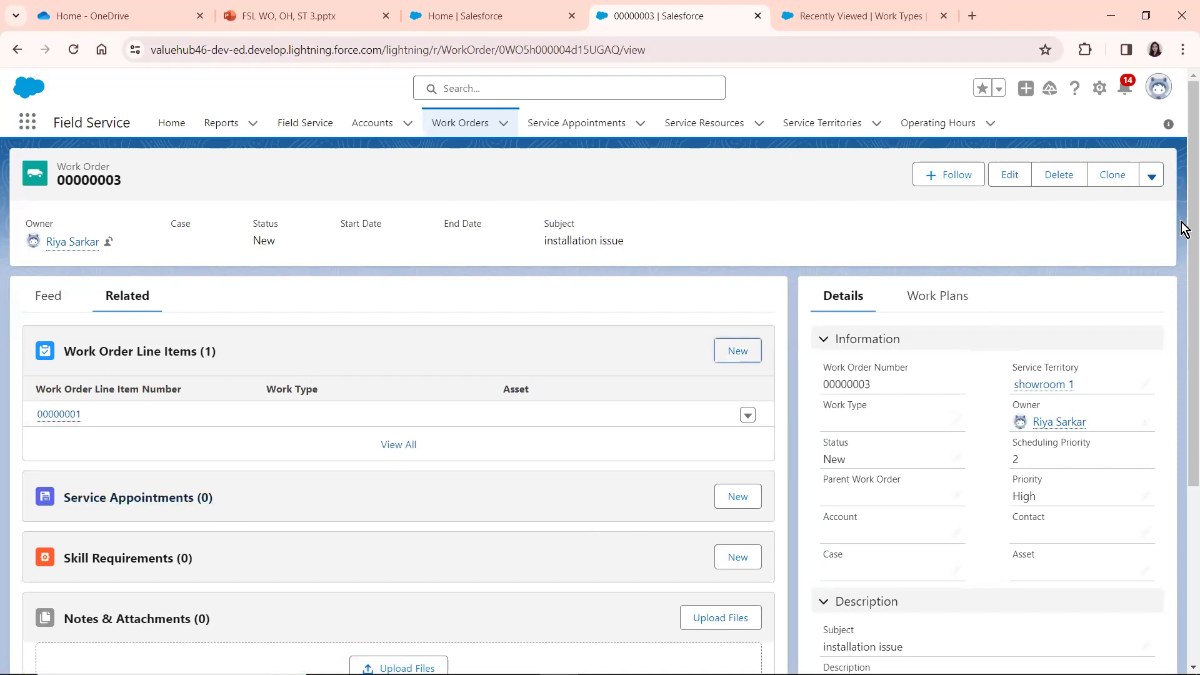
# - Examine the work order's related lists and the skill requirement form's Skill Required and Skill Level fields, closing the form unsaved
pyautogui.scroll(-3, 1181, 321)
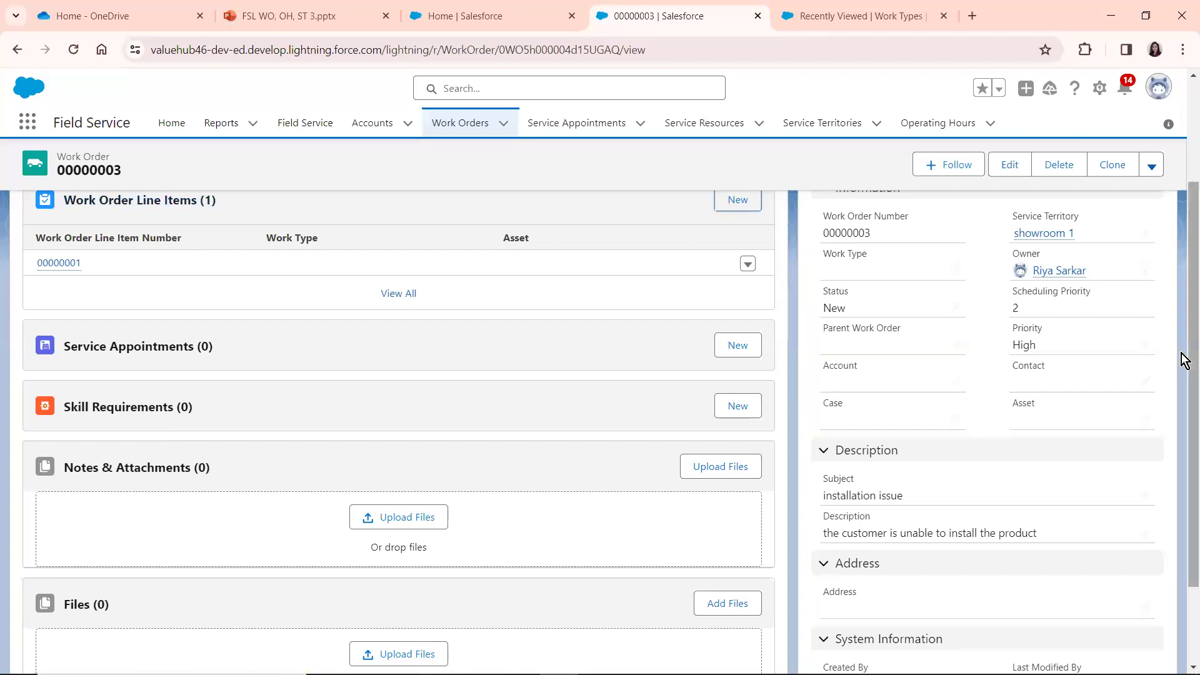
pyautogui.scroll(3, 1184, 239)
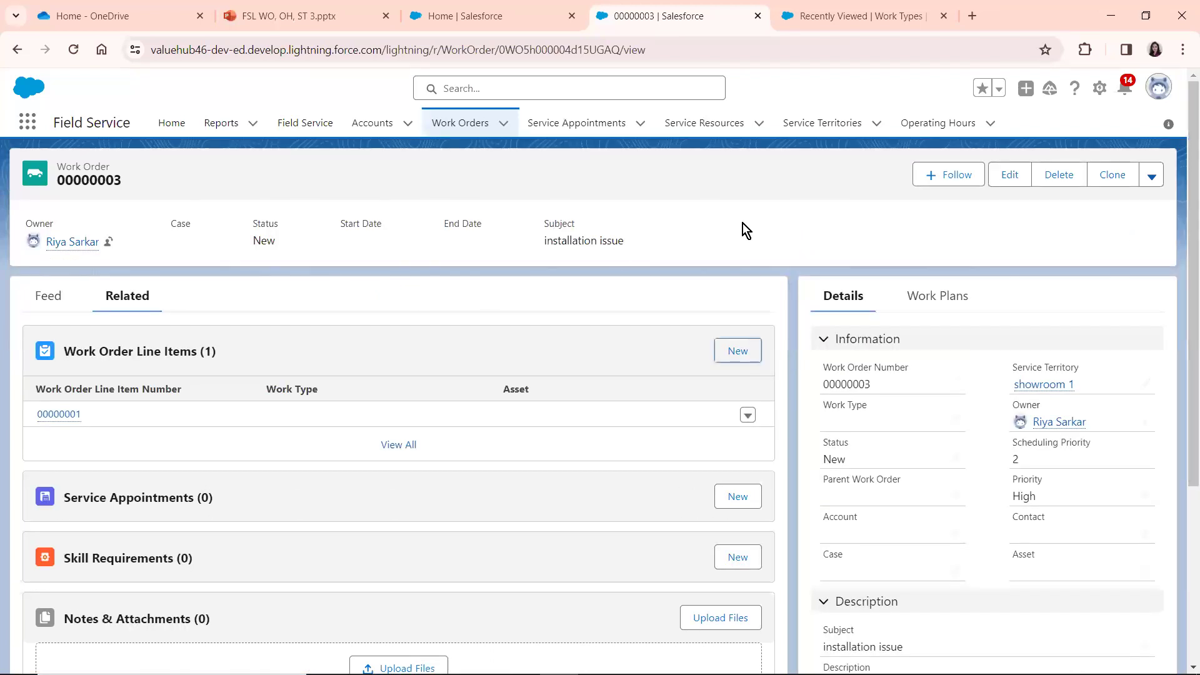
pyautogui.moveTo(1185, 154); pyautogui.dragTo(1185, 263)
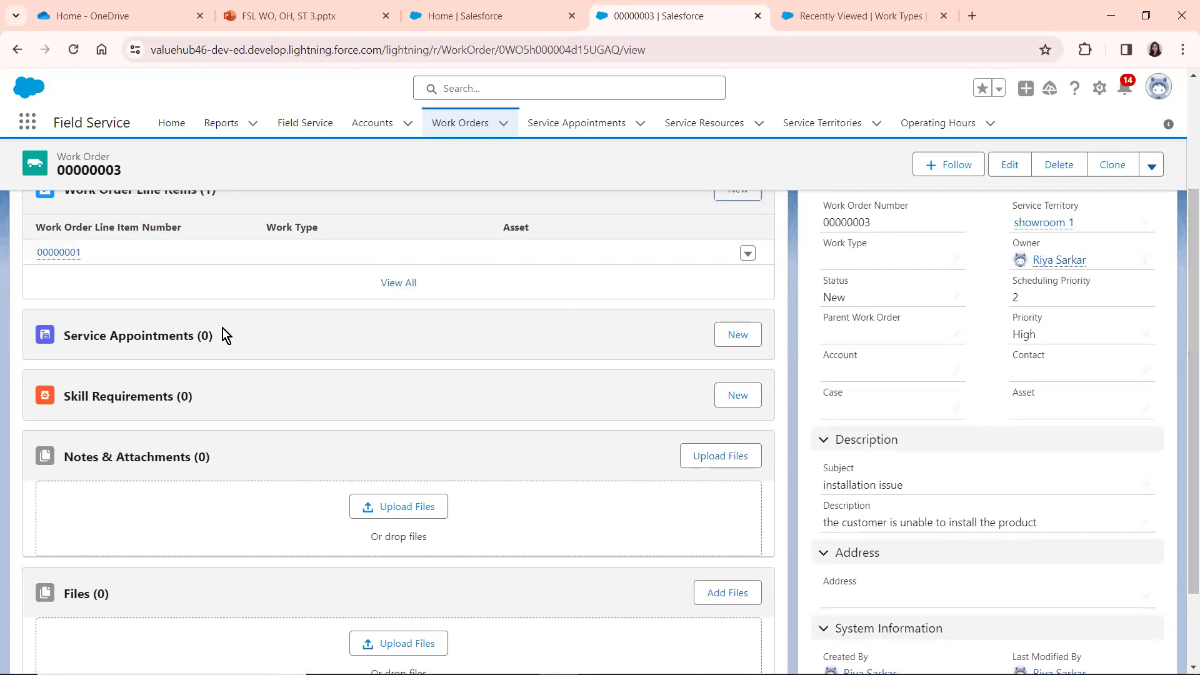
pyautogui.click(737, 395)
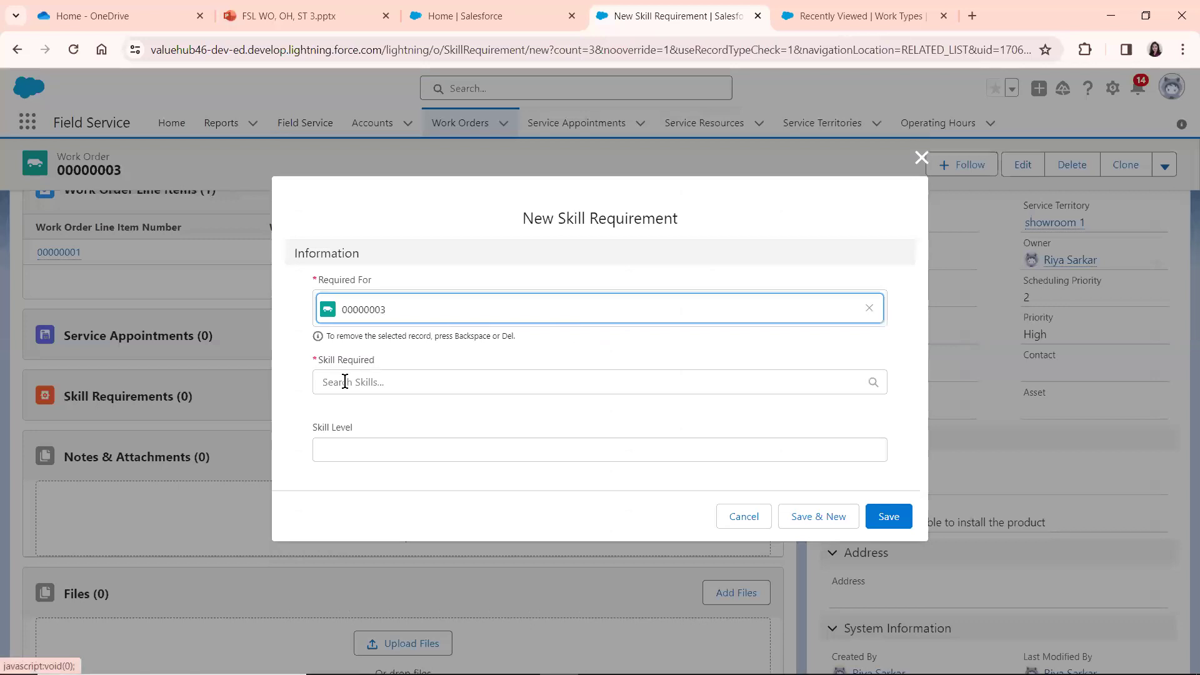
pyautogui.click(362, 383)
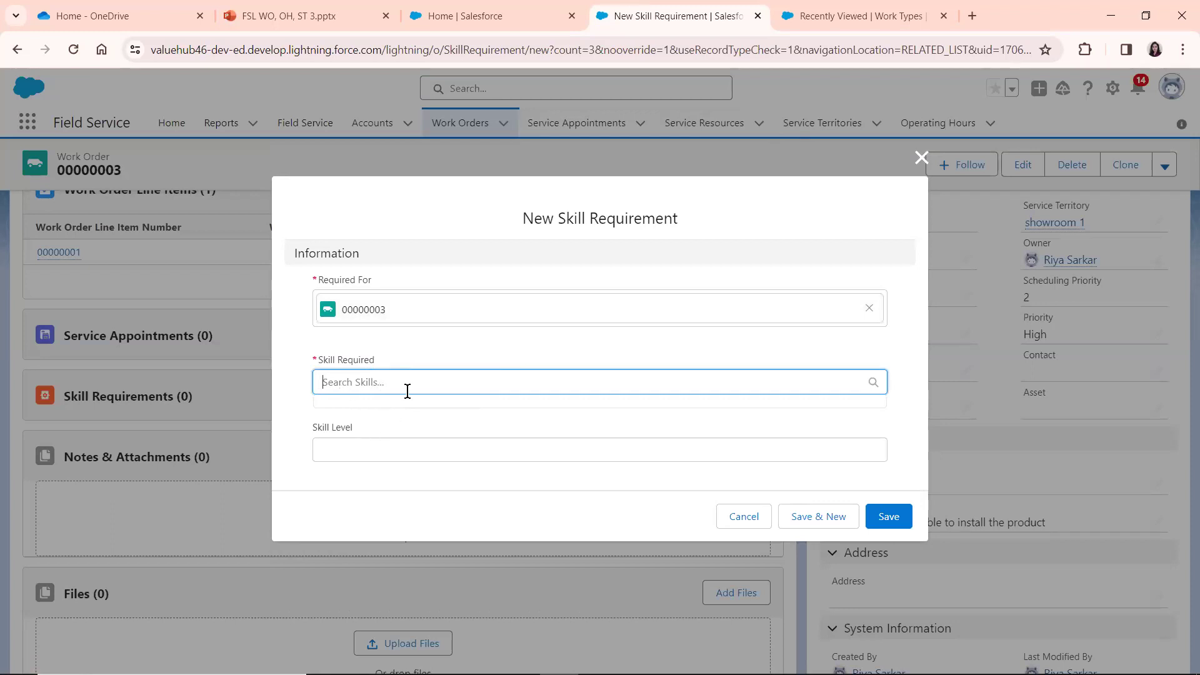
pyautogui.click(336, 451)
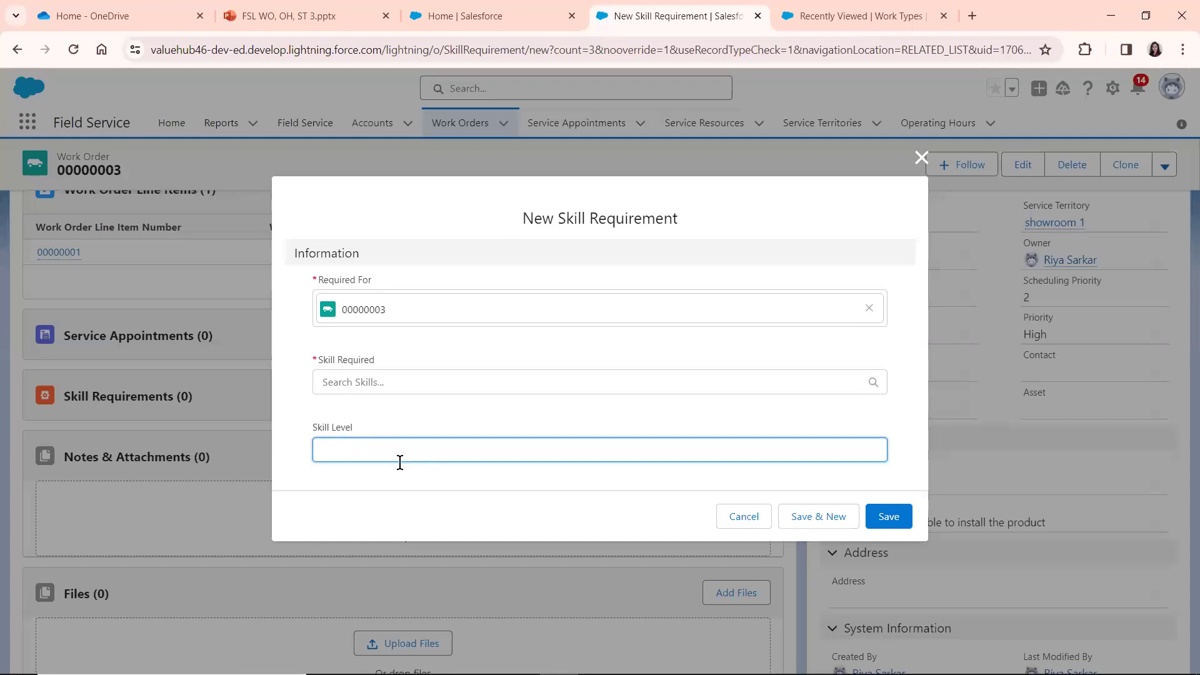
pyautogui.click(738, 517)
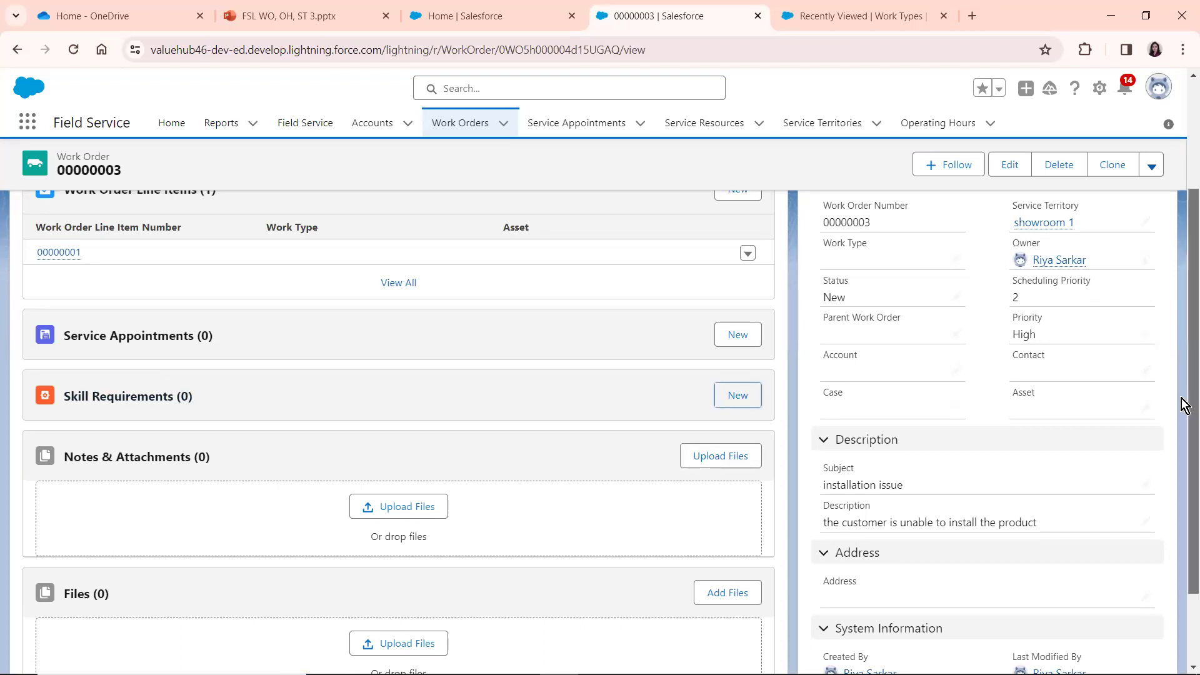
pyautogui.scroll(-2, 1186, 396)
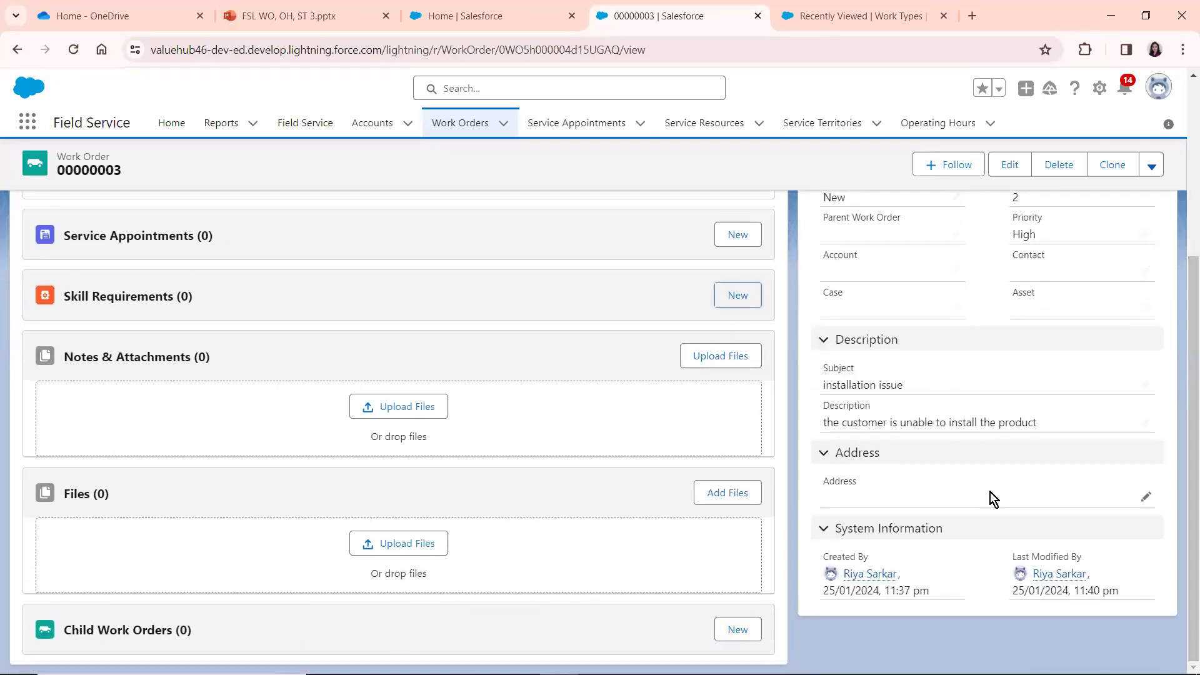
pyautogui.scroll(3, 1181, 335)
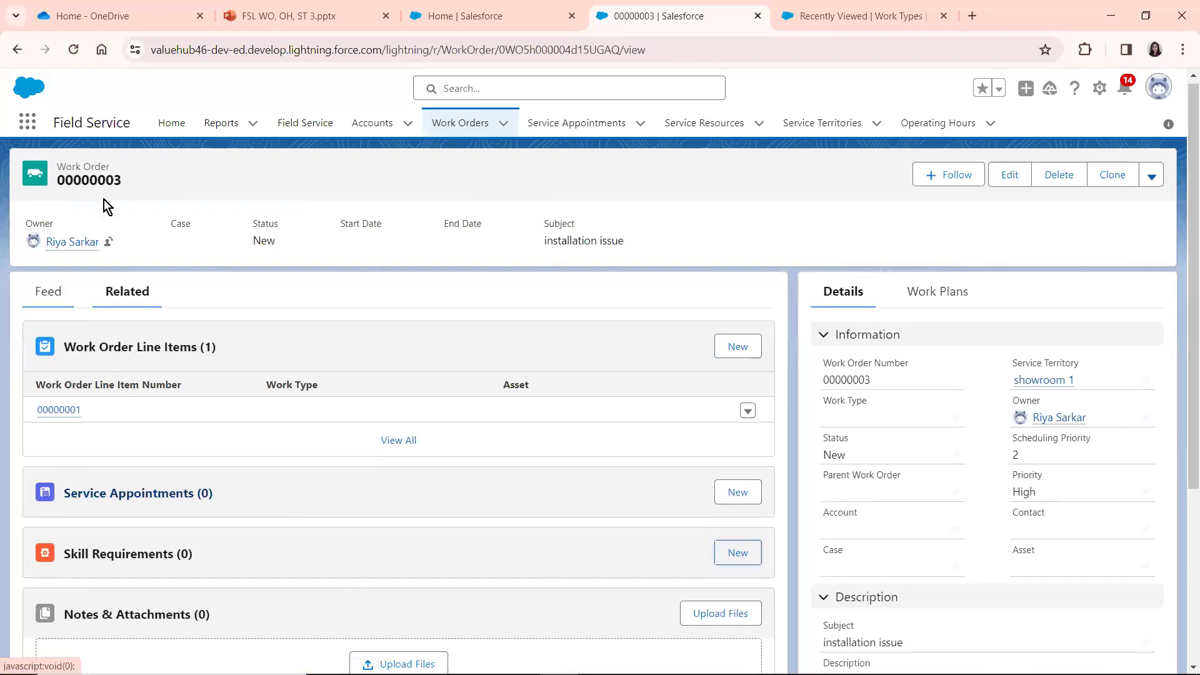
# - Set the status of the low-priority work order to Completed in the All Work Orders list and save the change
pyautogui.click(466, 125)
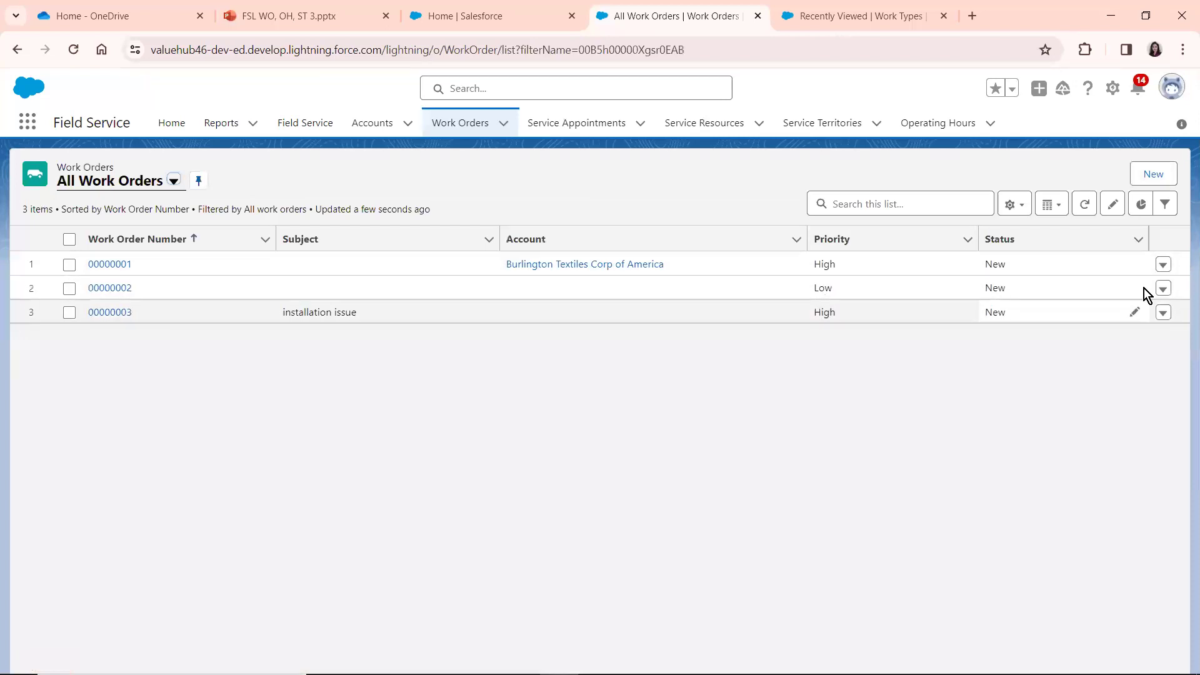
pyautogui.doubleClick(1024, 289)
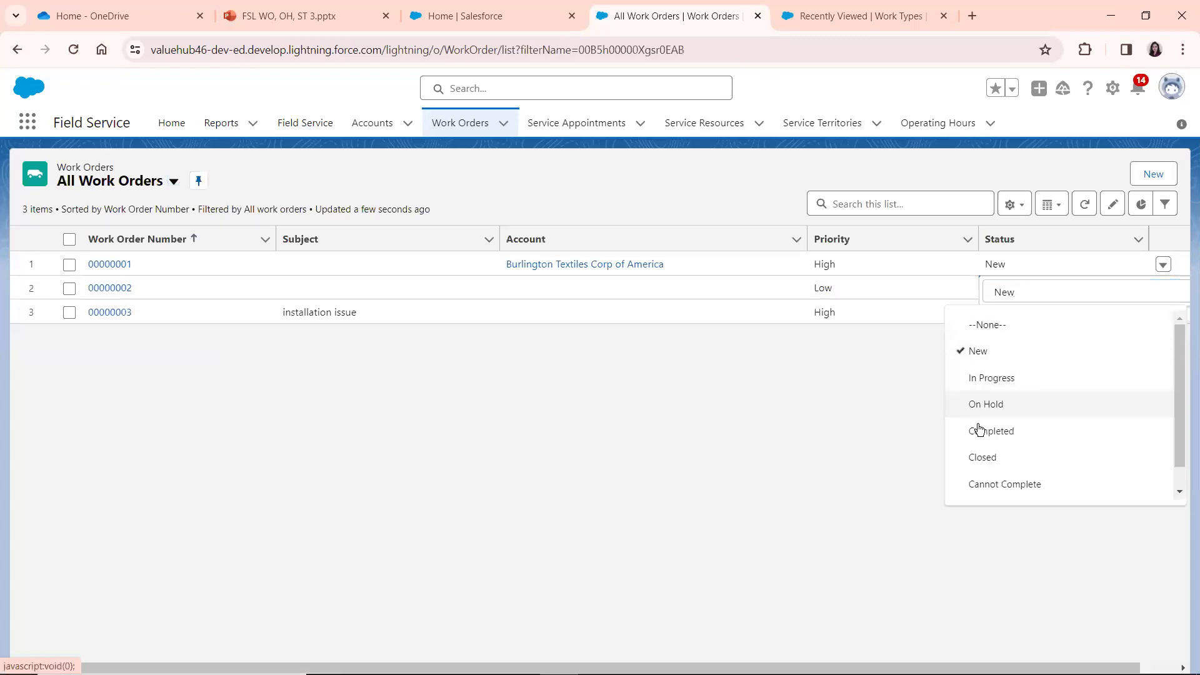
pyautogui.click(991, 431)
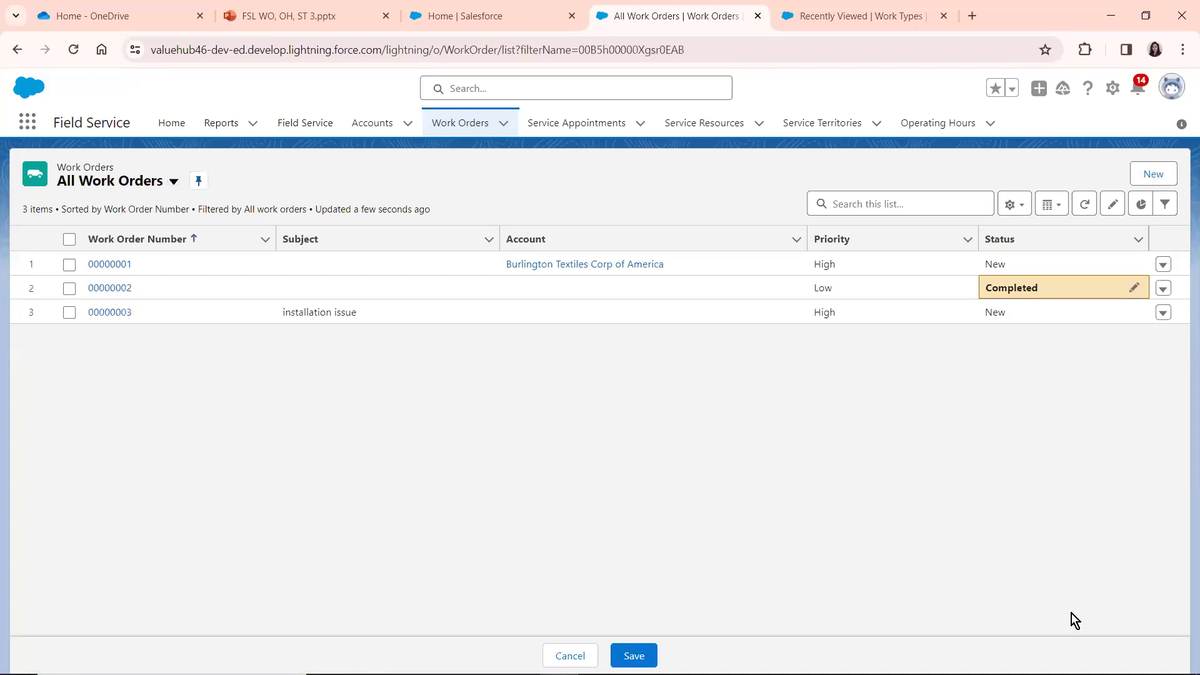
pyautogui.click(631, 652)
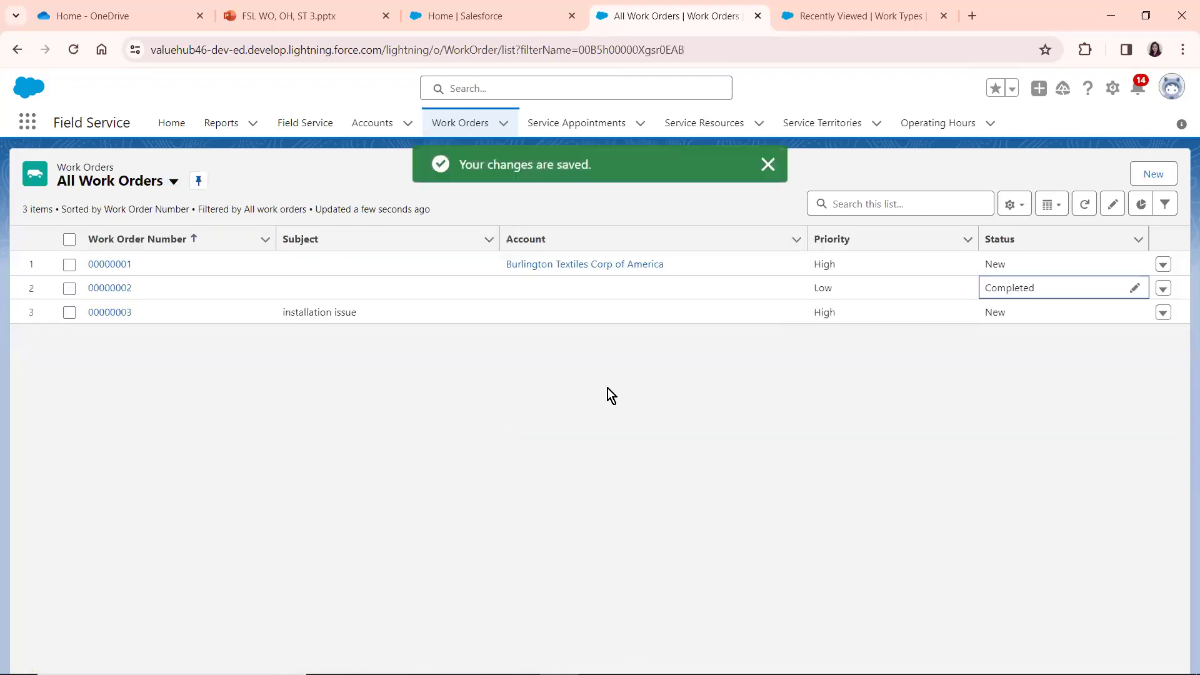
pyautogui.click(982, 415)
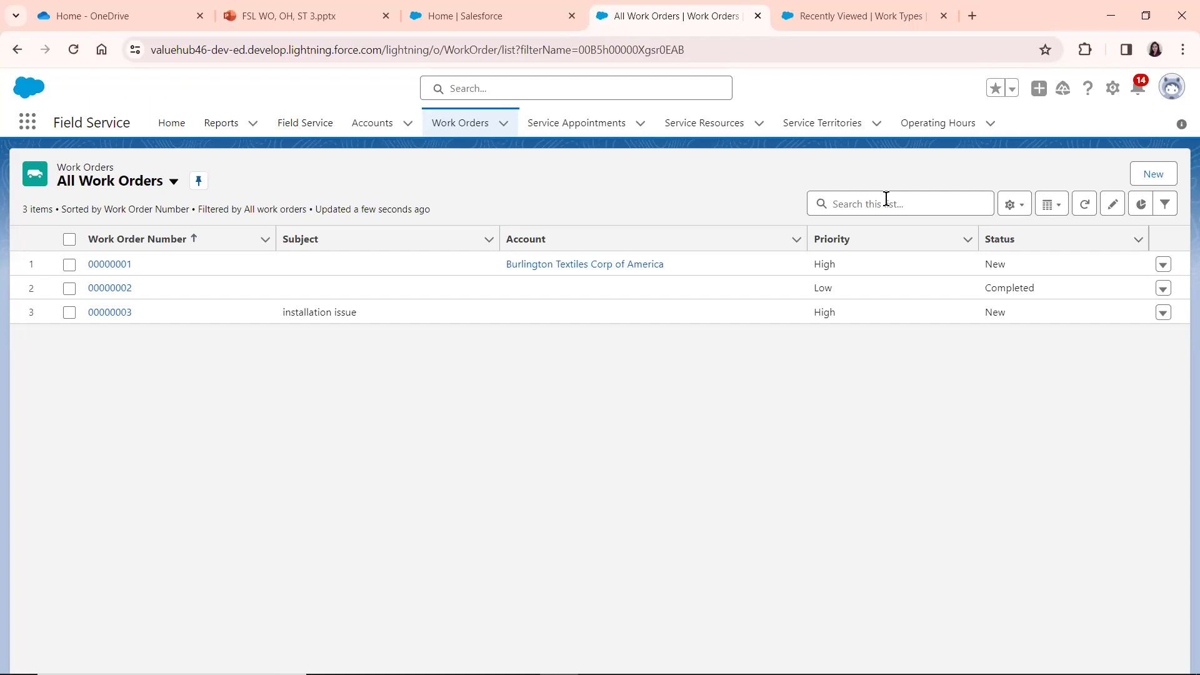
# - Start a new operating hours record named "gb industries", leaving the description blank
pyautogui.click(924, 123)
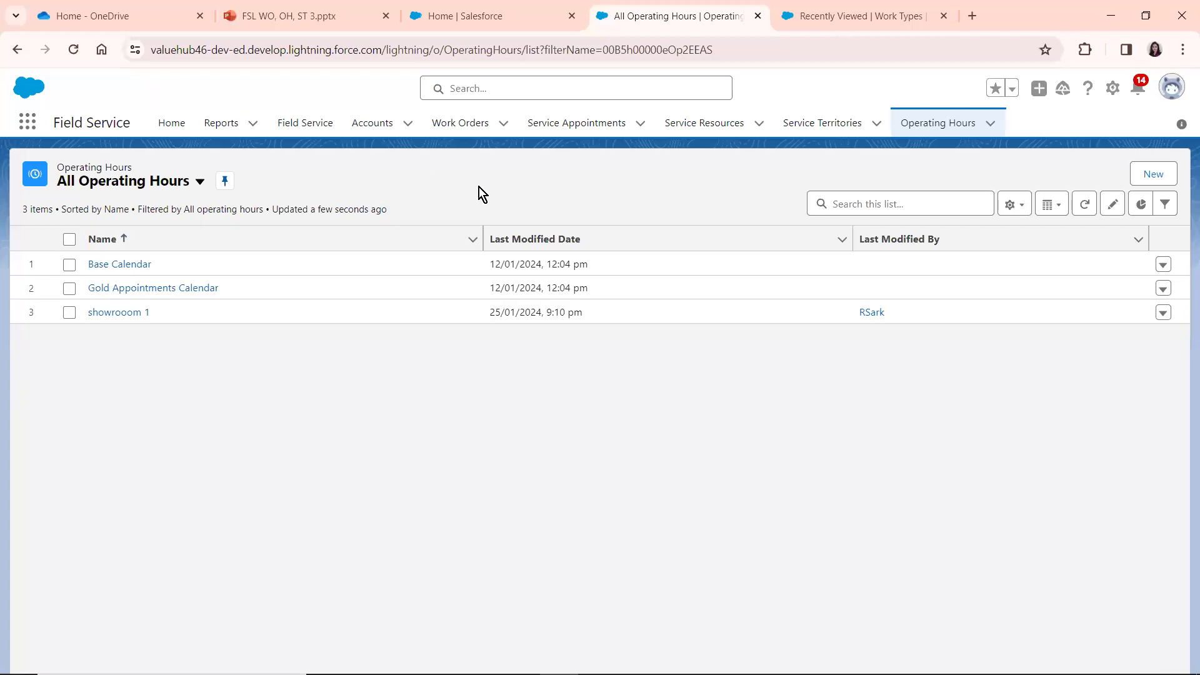
pyautogui.click(1153, 178)
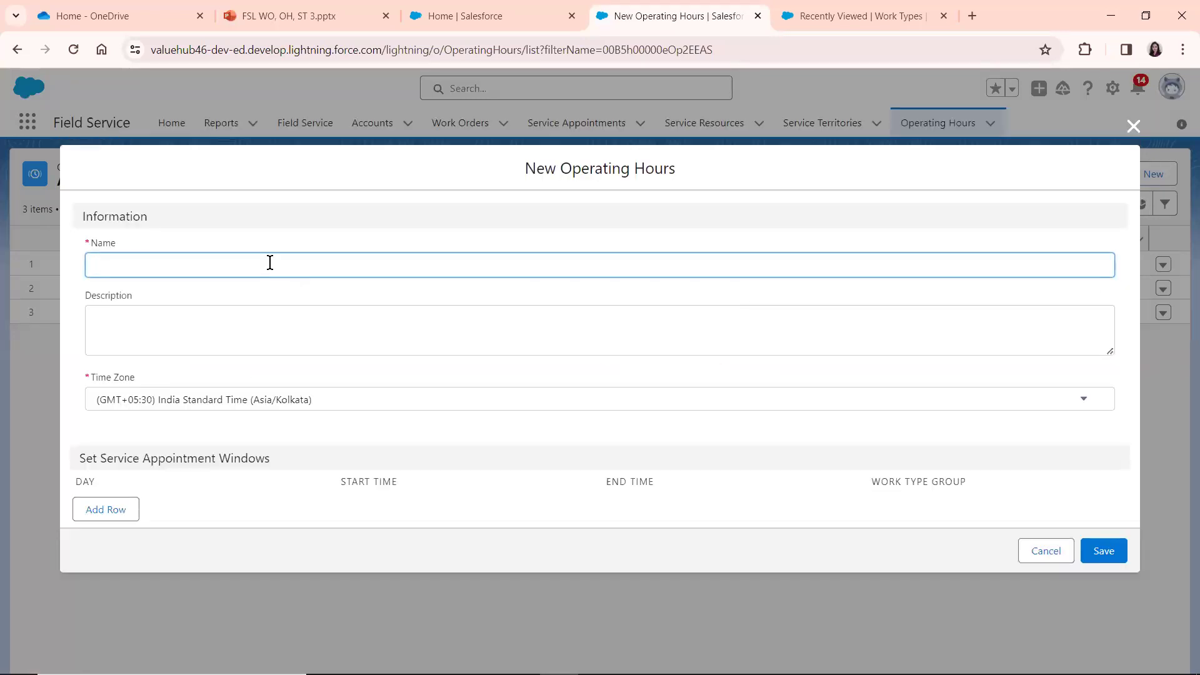
pyautogui.write('gb industries')
pyautogui.click(134, 321)
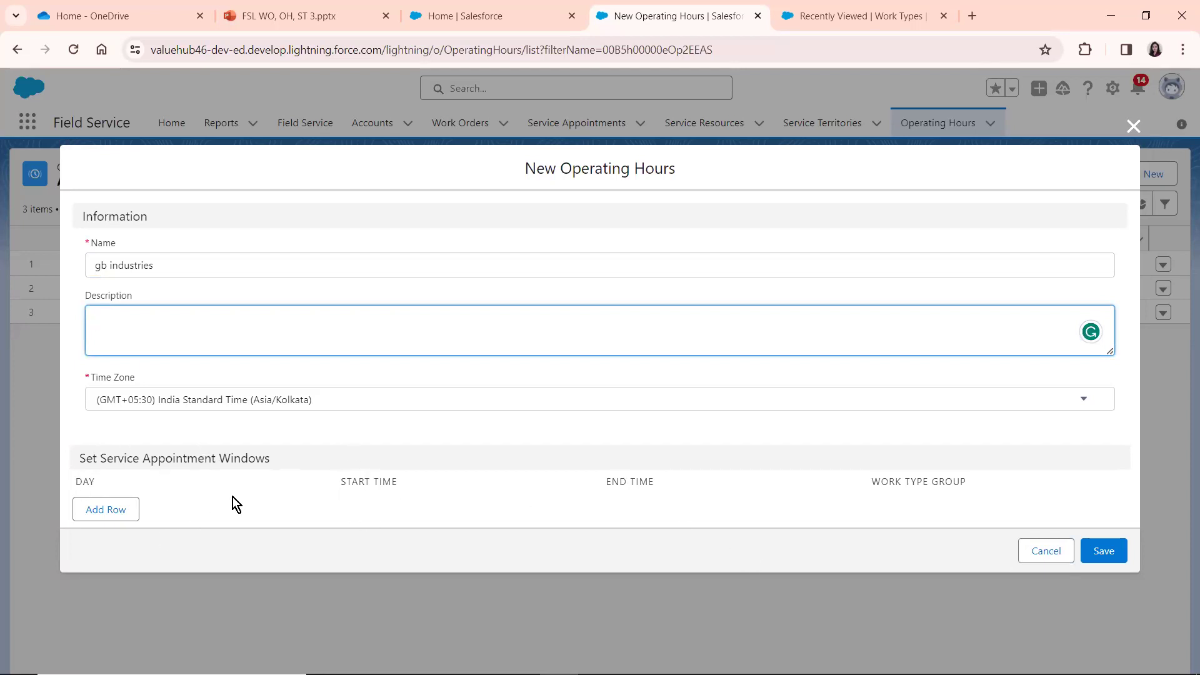
# - Add a Monday service appointment window from 9:00 am to 2:30 pm
pyautogui.click(97, 509)
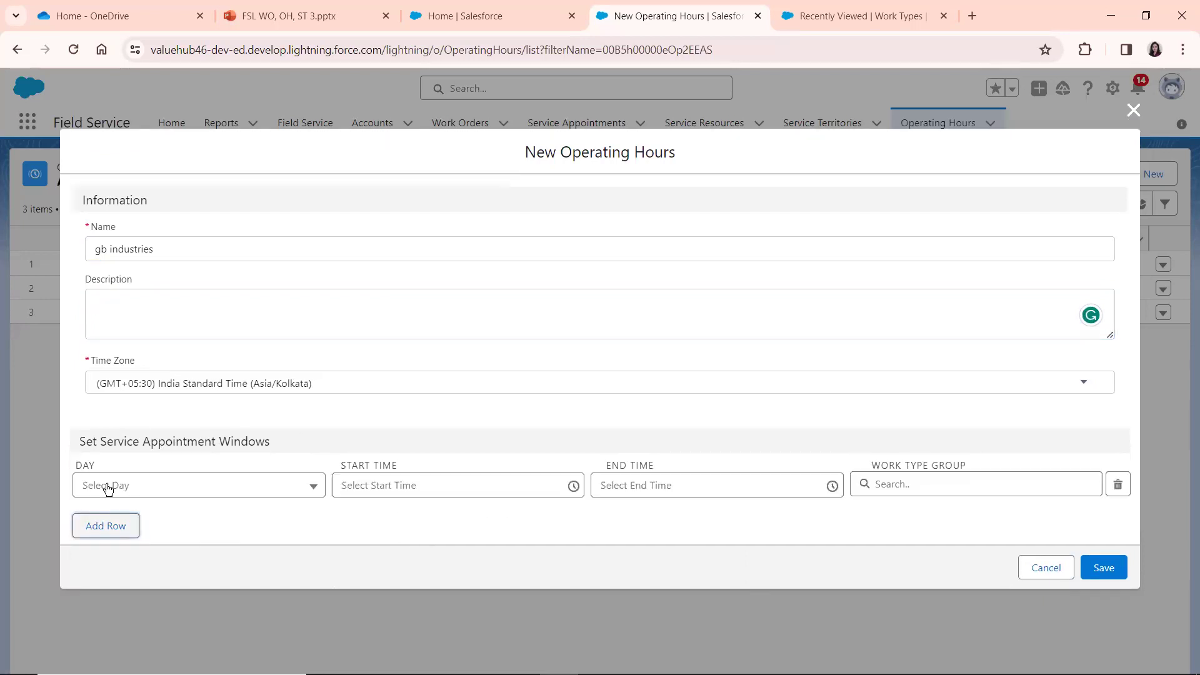
pyautogui.click(128, 485)
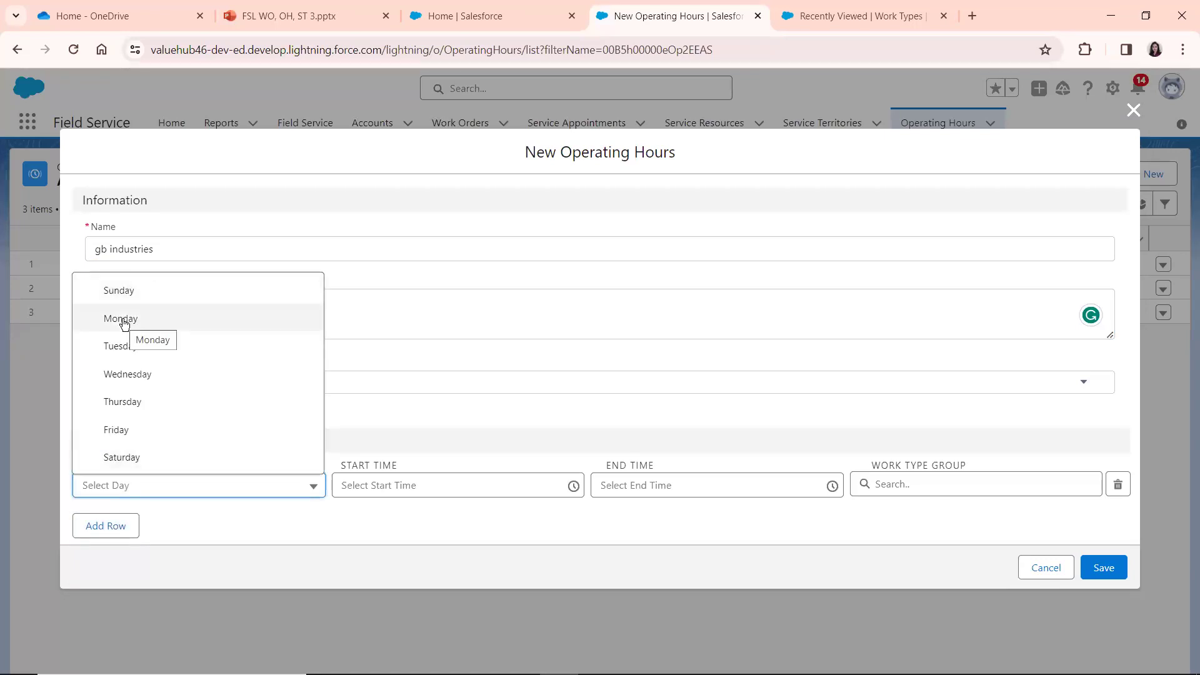
pyautogui.click(124, 320)
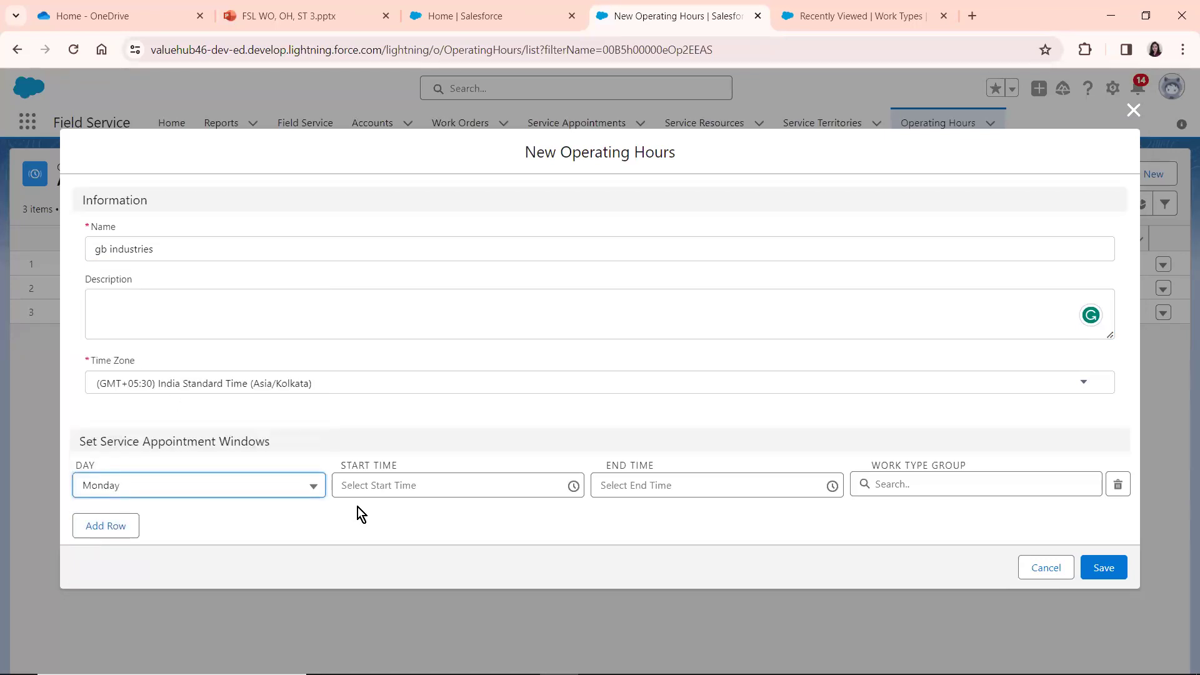
pyautogui.click(363, 481)
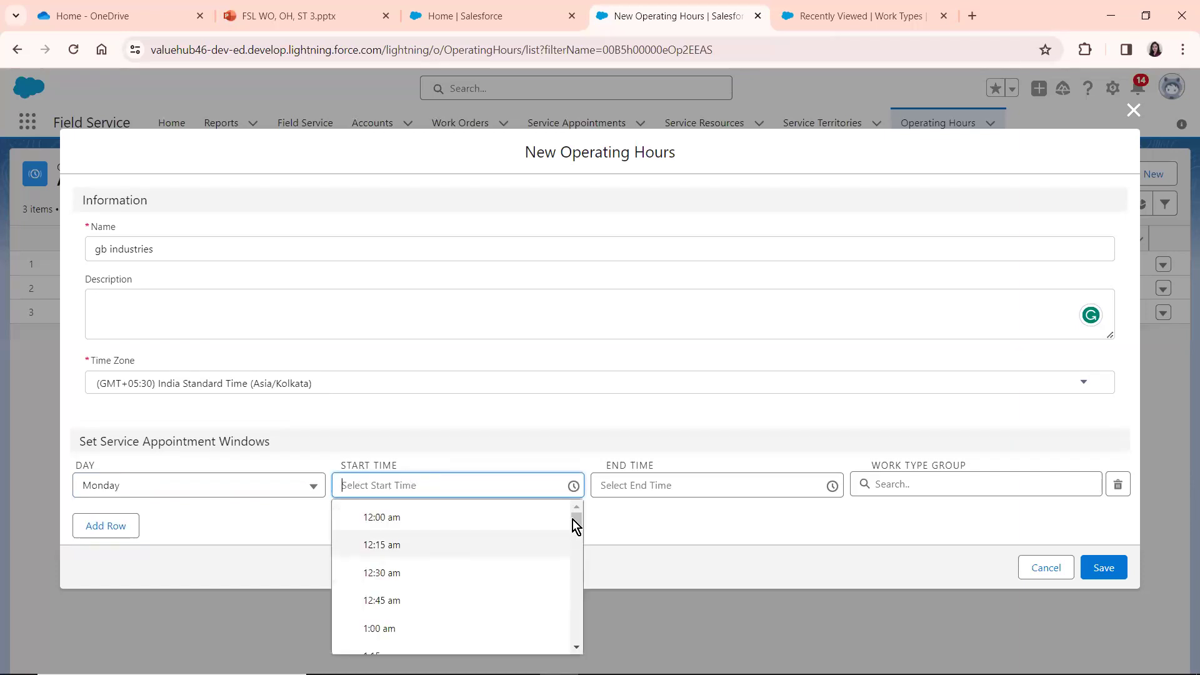
pyautogui.moveTo(578, 523); pyautogui.dragTo(570, 564)
pyautogui.click(390, 541)
pyautogui.click(612, 481)
pyautogui.moveTo(836, 516); pyautogui.dragTo(830, 586)
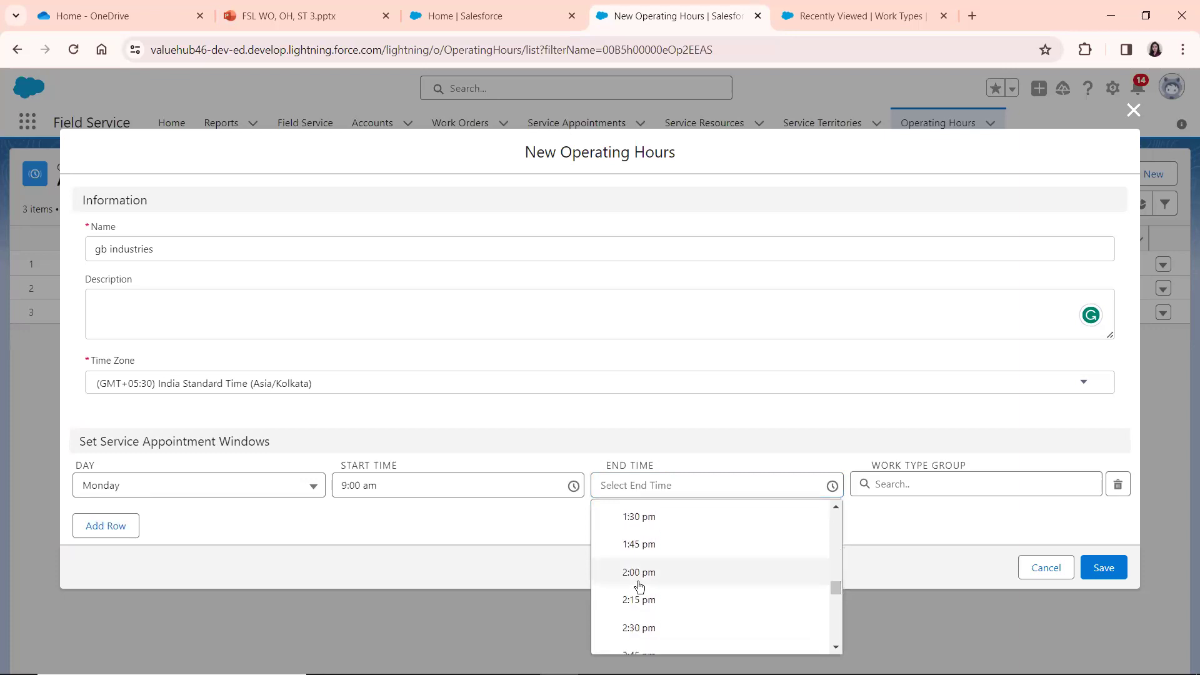
pyautogui.click(628, 629)
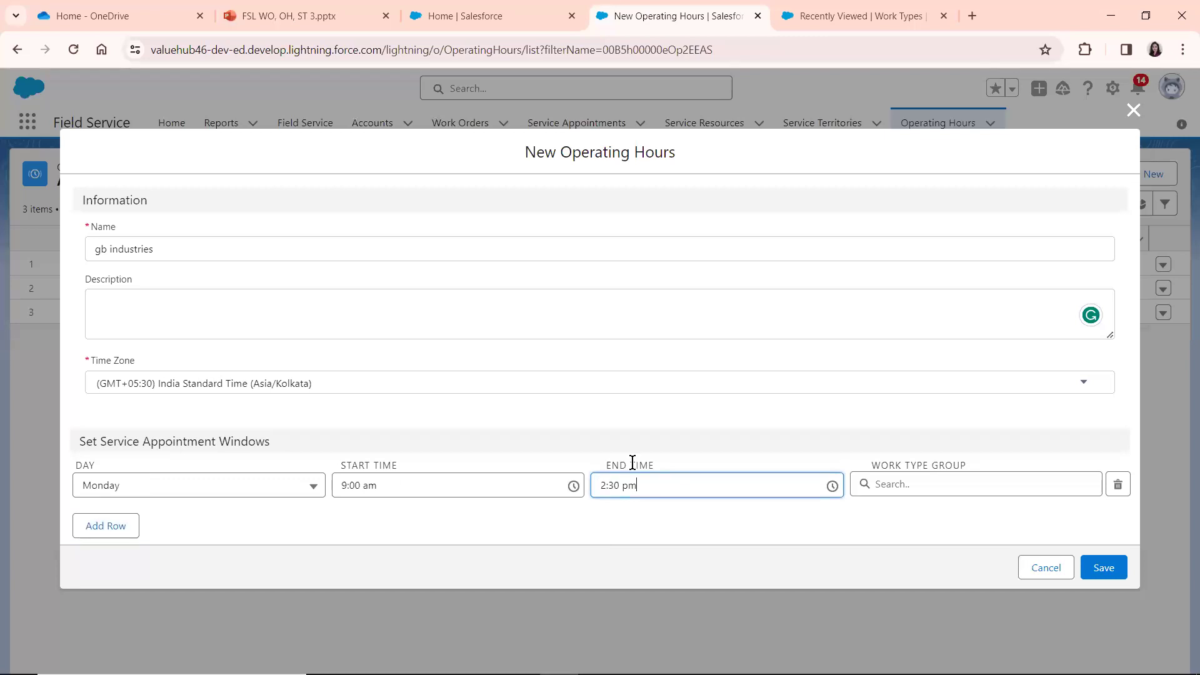
pyautogui.click(725, 526)
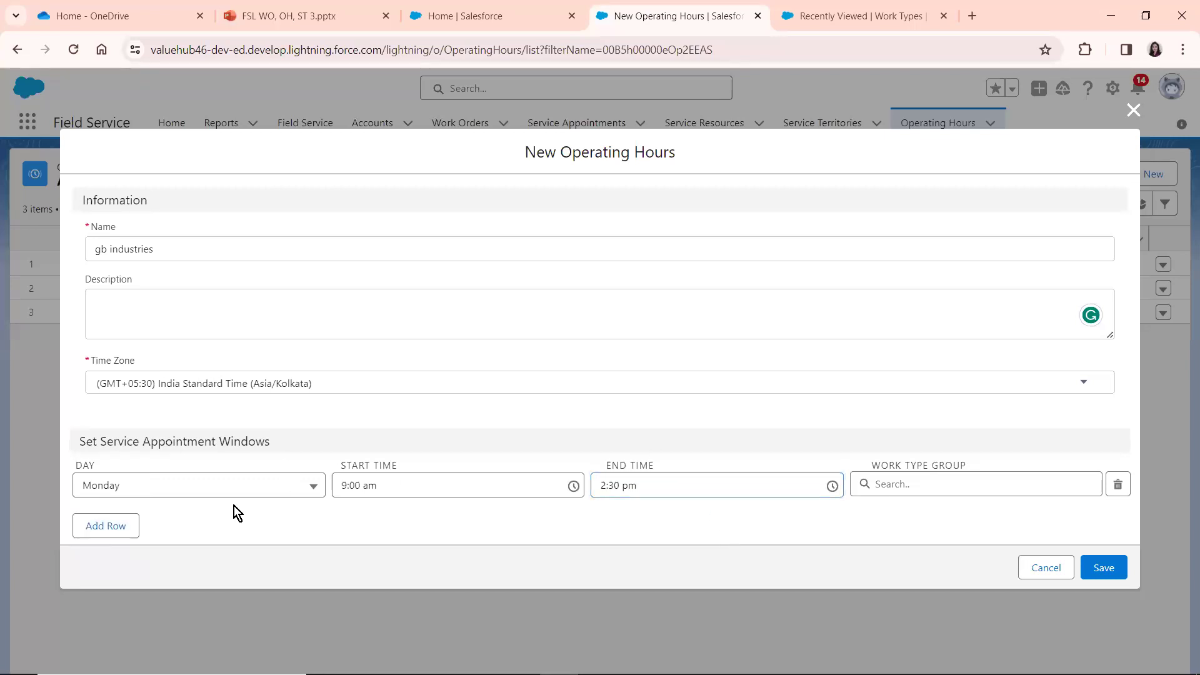
# - Add a Wednesday service appointment window from 6:45 am to 10:45 pm
pyautogui.click(100, 528)
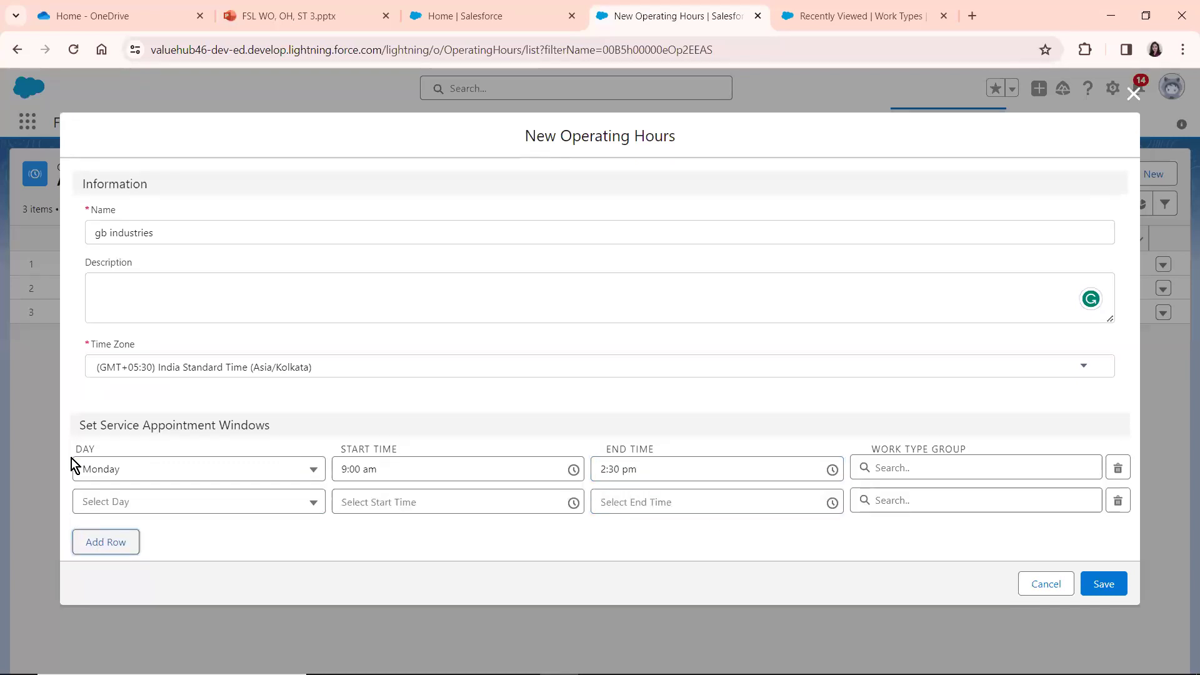
pyautogui.click(95, 505)
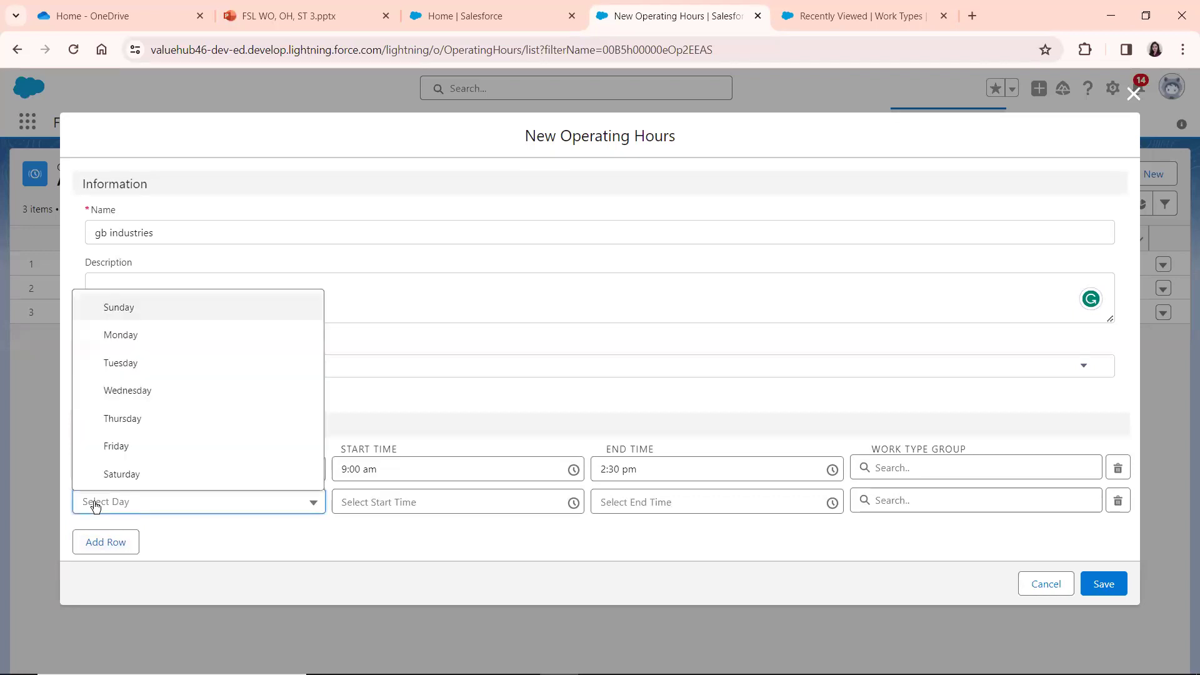
pyautogui.click(136, 394)
pyautogui.click(386, 505)
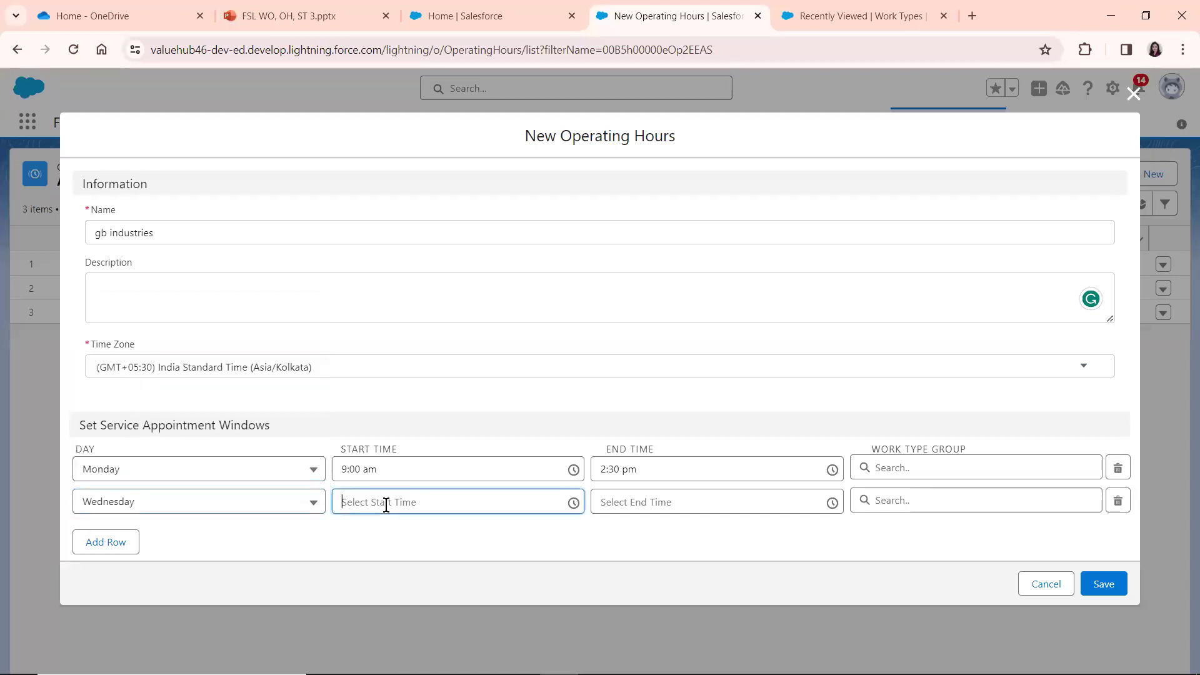
pyautogui.moveTo(575, 539); pyautogui.dragTo(563, 570)
pyautogui.click(366, 579)
pyautogui.click(611, 502)
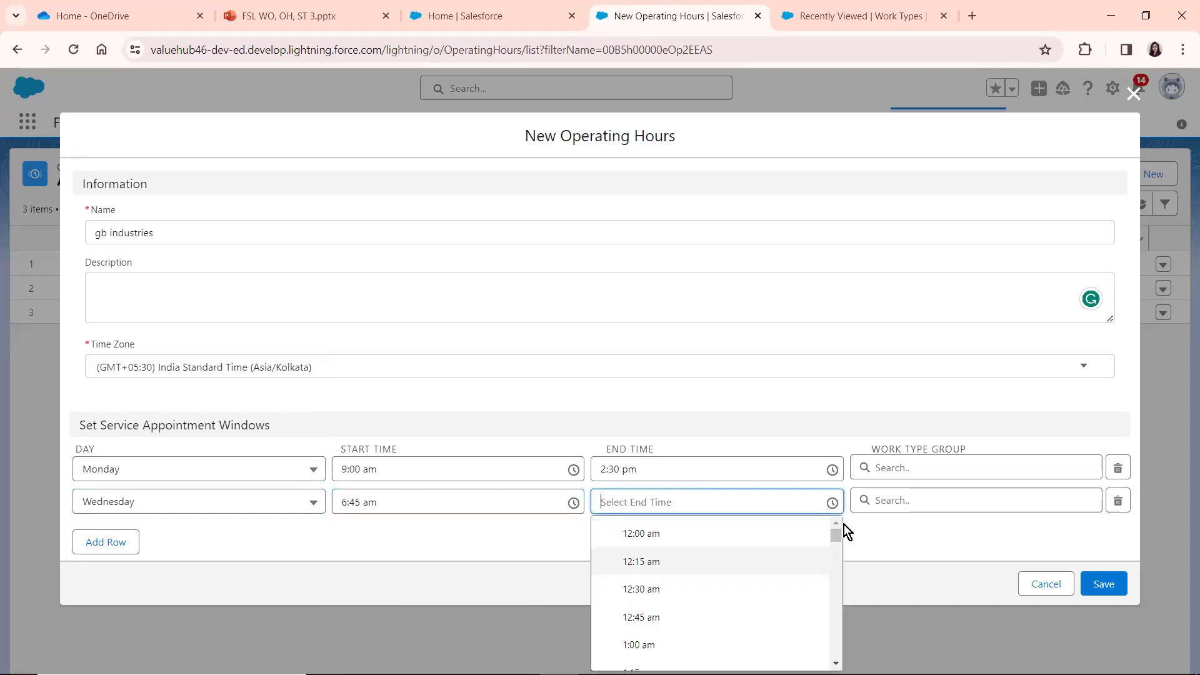
pyautogui.moveTo(837, 532); pyautogui.dragTo(805, 650)
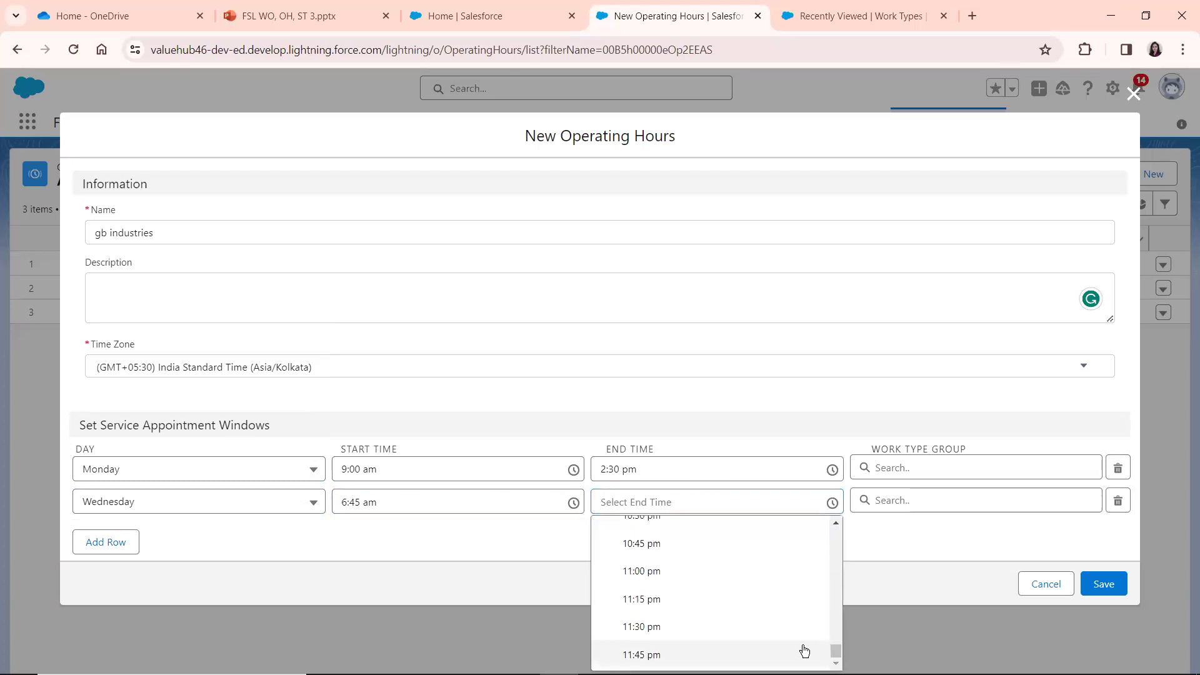
pyautogui.click(627, 543)
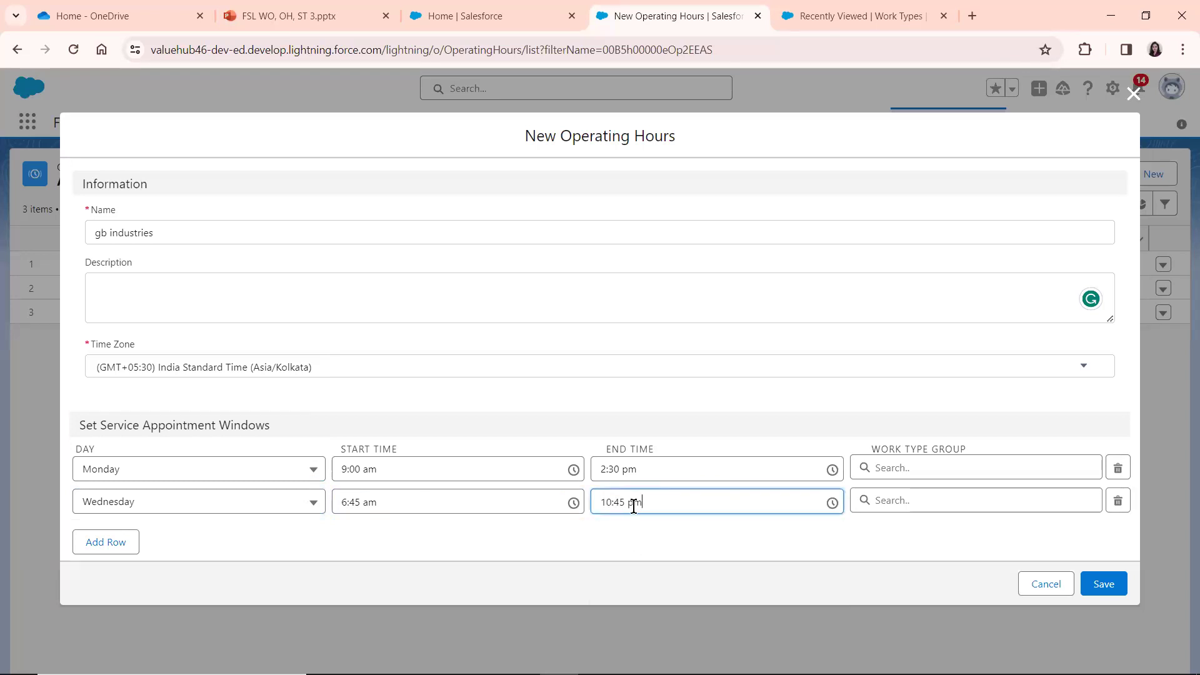
# - Save the new gb industries operating hours record
pyautogui.click(674, 535)
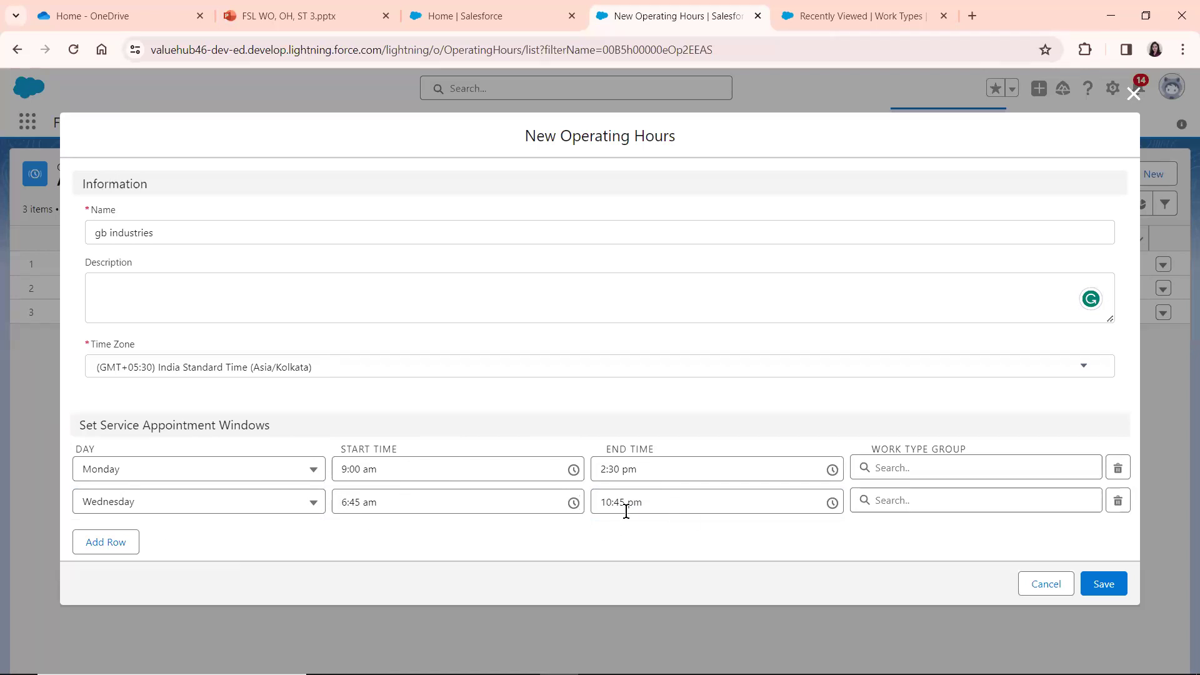
pyautogui.click(1113, 578)
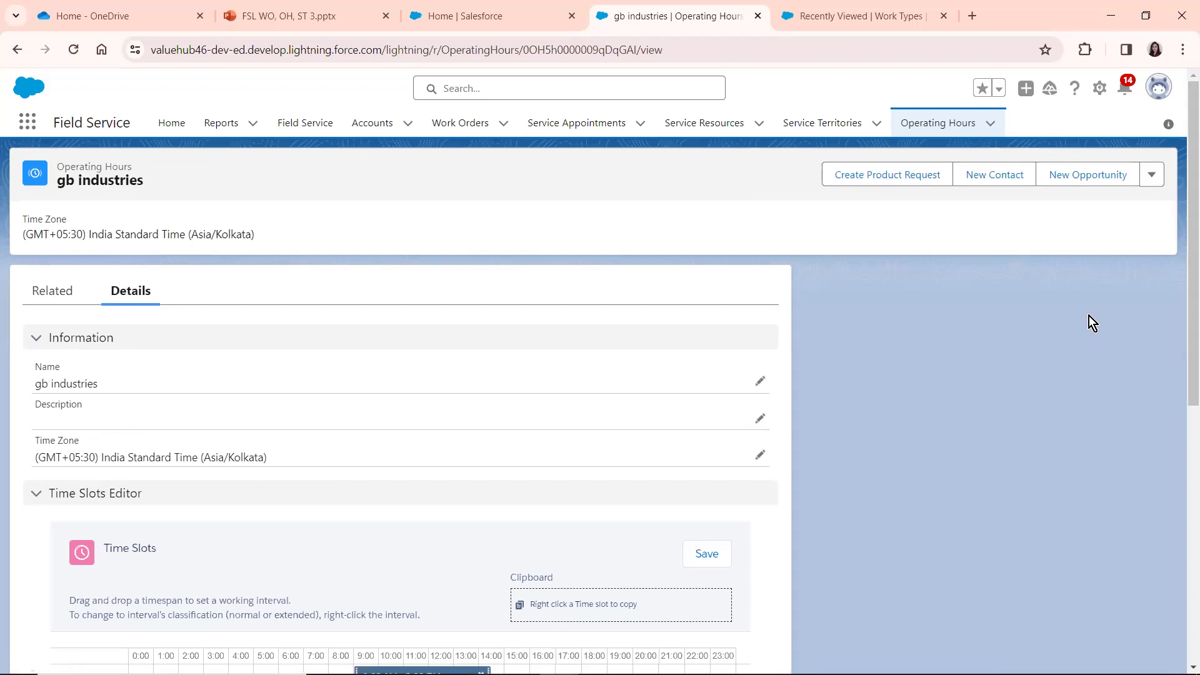
# - Shorten the Wednesday slot in the time slots editor so it runs from about 9:05 AM to 2:35 PM
pyautogui.moveTo(1184, 332); pyautogui.dragTo(1181, 428)
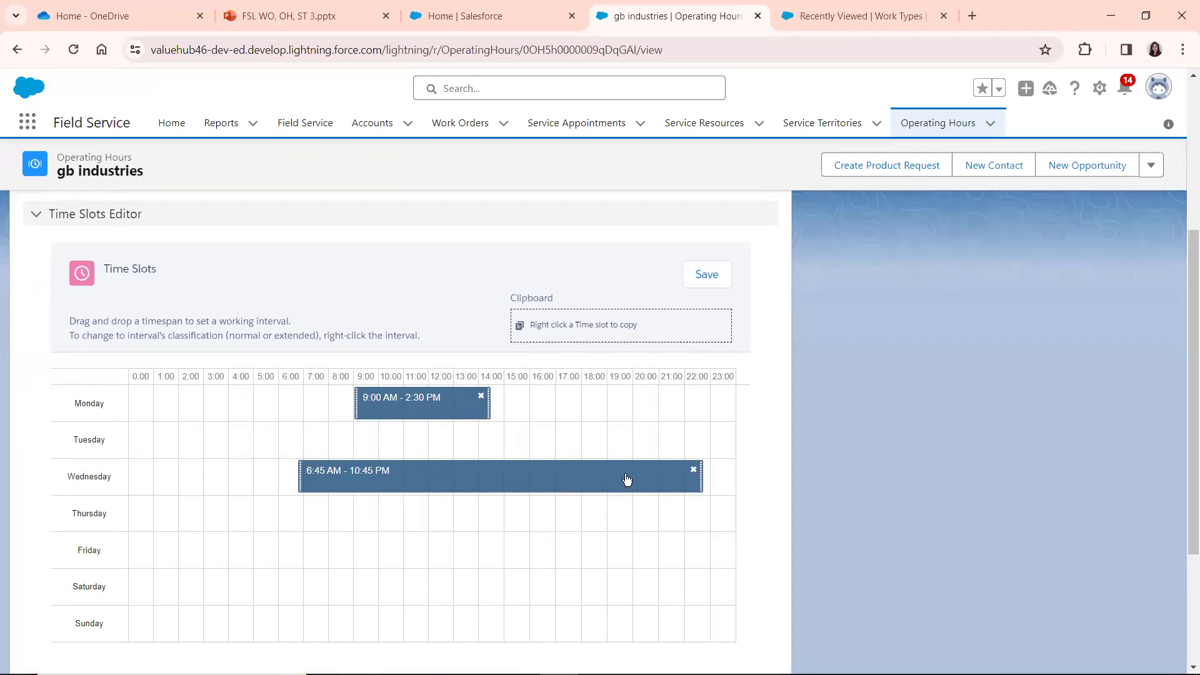
pyautogui.moveTo(1190, 345)
pyautogui.mouseDown()
pyautogui.moveTo(1190, 368)
pyautogui.moveTo(1190, 350)
pyautogui.mouseUp()
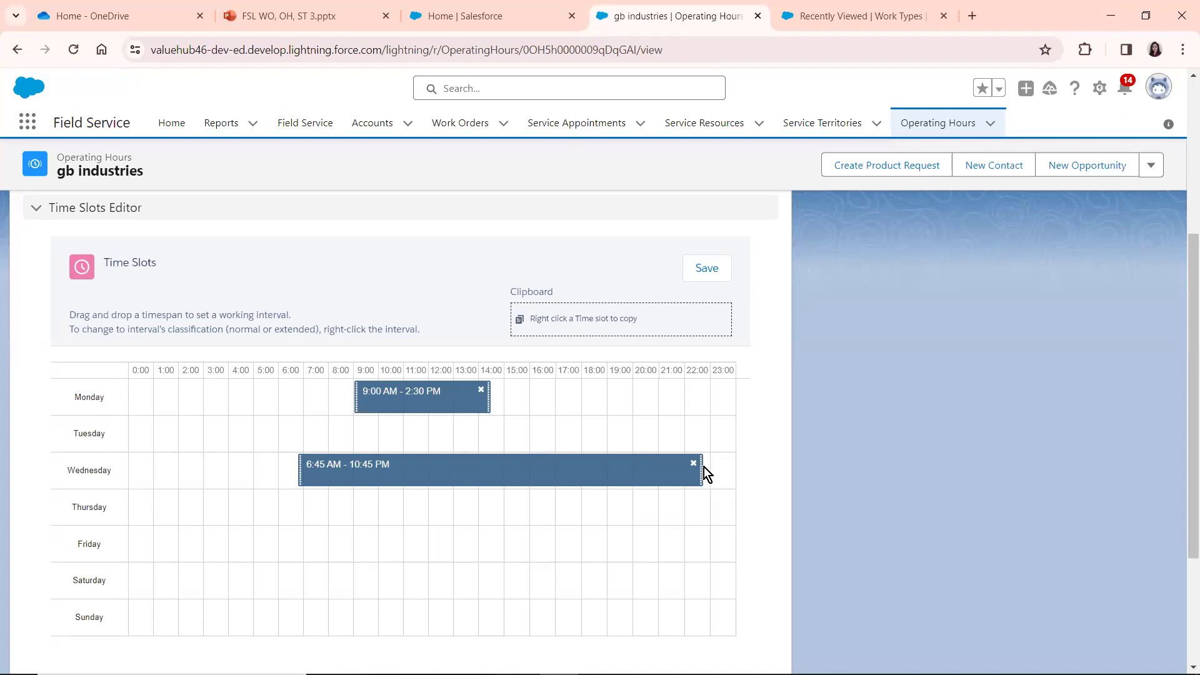
pyautogui.moveTo(693, 473); pyautogui.dragTo(607, 475)
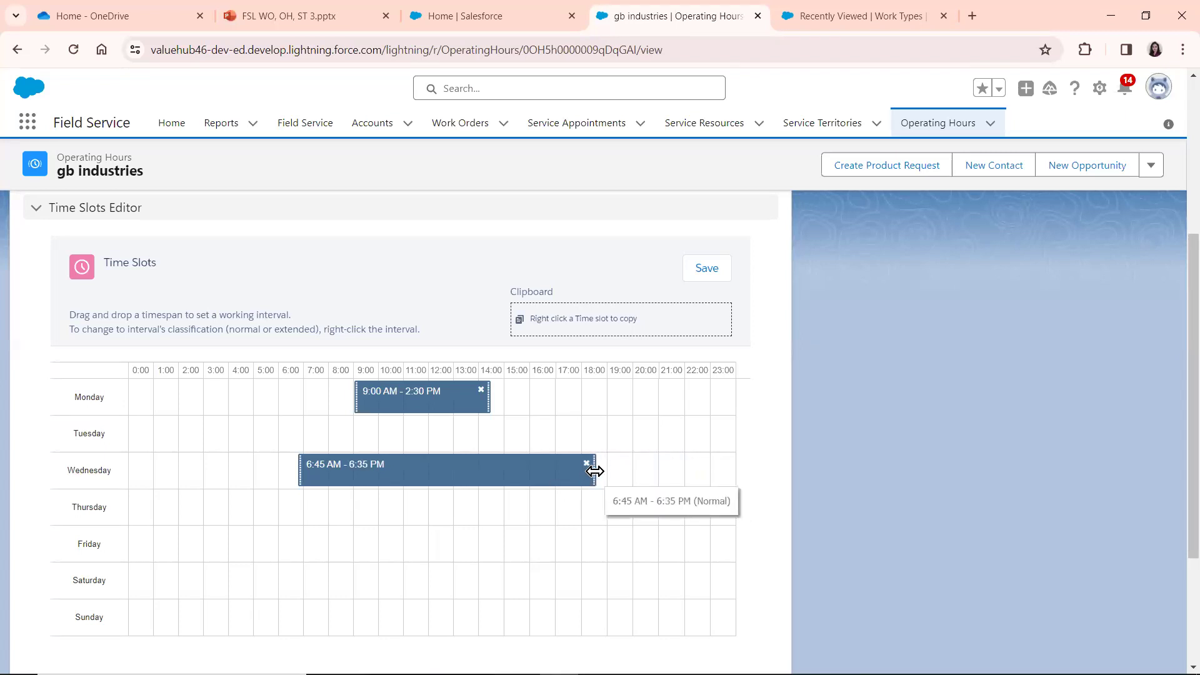
pyautogui.moveTo(591, 476); pyautogui.dragTo(487, 475)
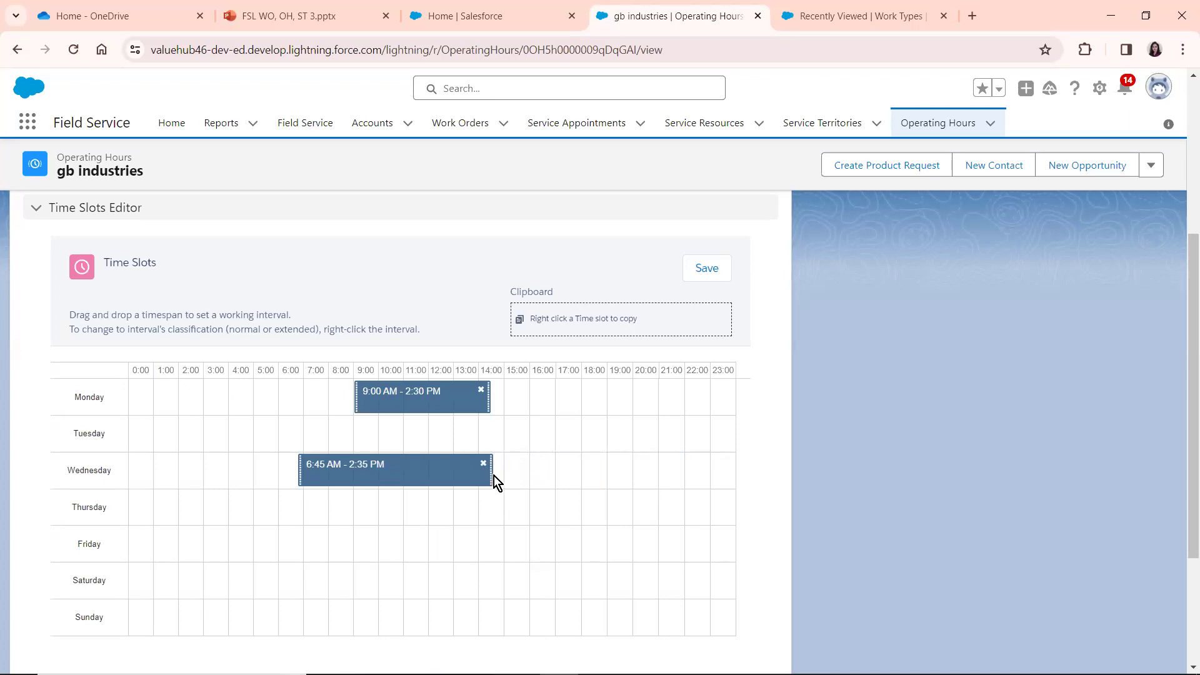
pyautogui.moveTo(299, 472); pyautogui.dragTo(357, 481)
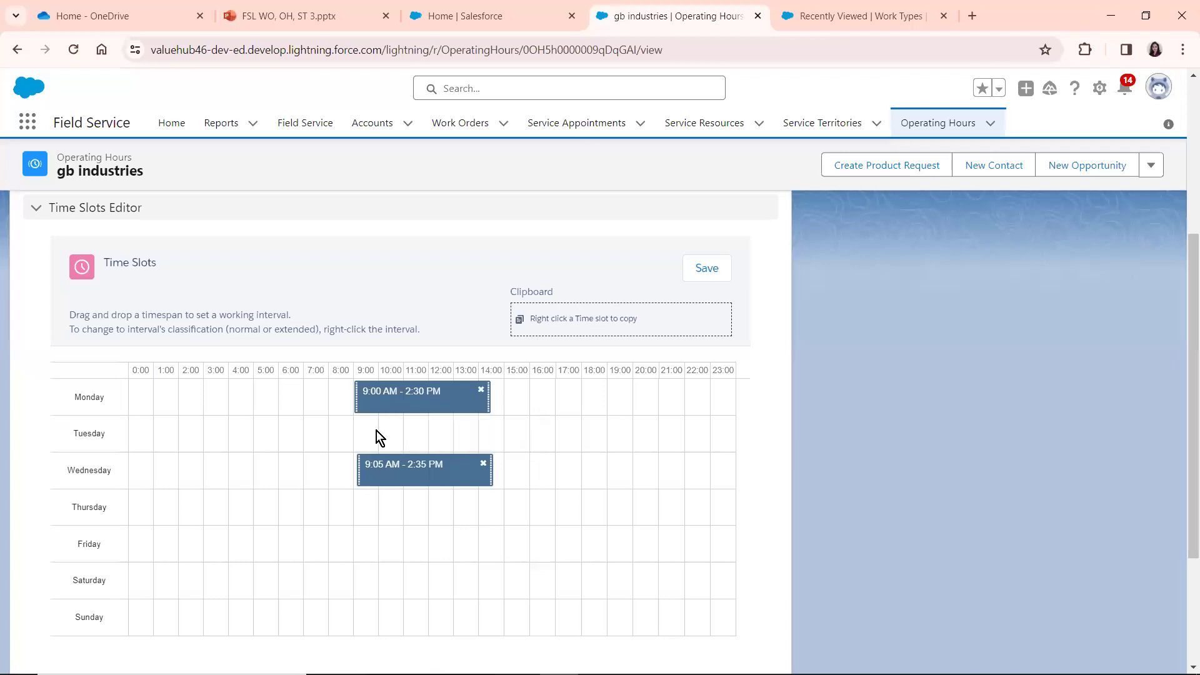
# - Add and remove a trial Tuesday slot from about 2:15 AM to 5:50 AM, and copy the Monday slot to the next day
pyautogui.moveTo(185, 425); pyautogui.dragTo(274, 430)
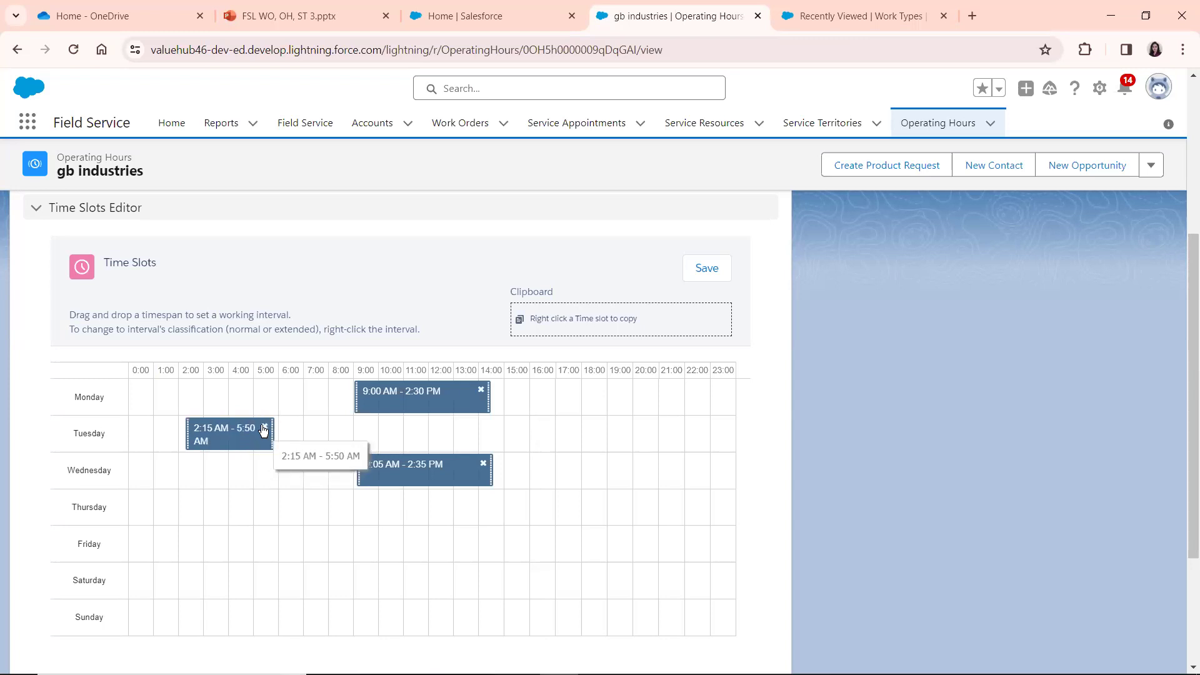
pyautogui.click(264, 427)
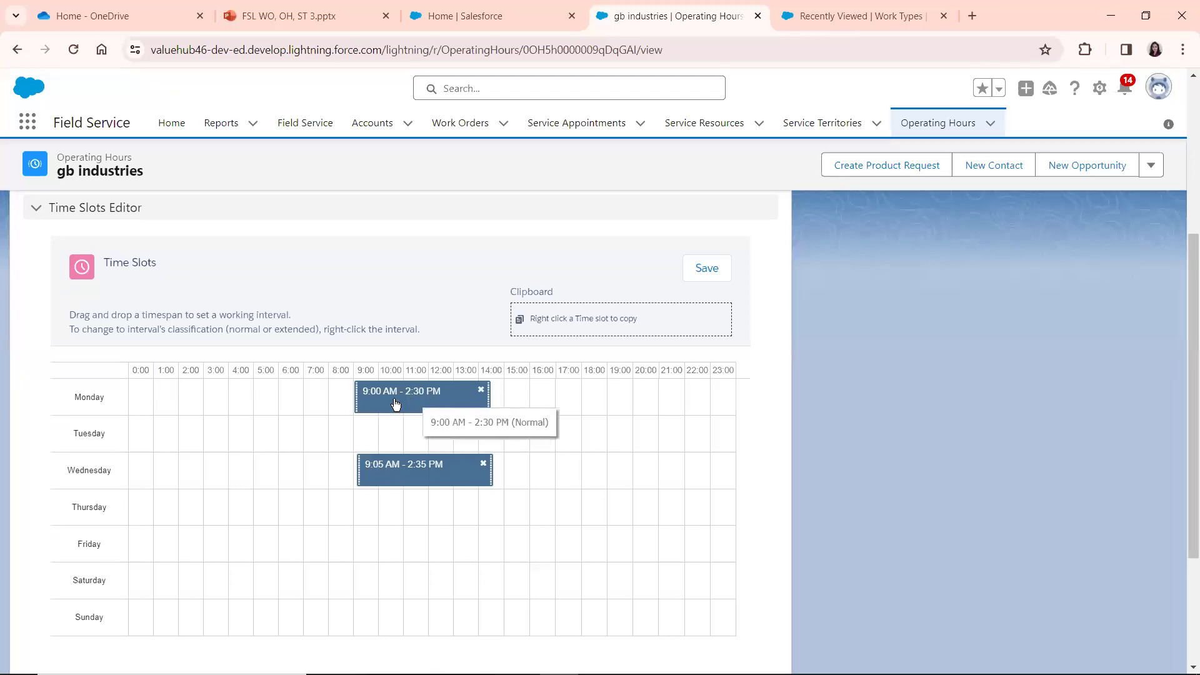
pyautogui.rightClick(401, 403)
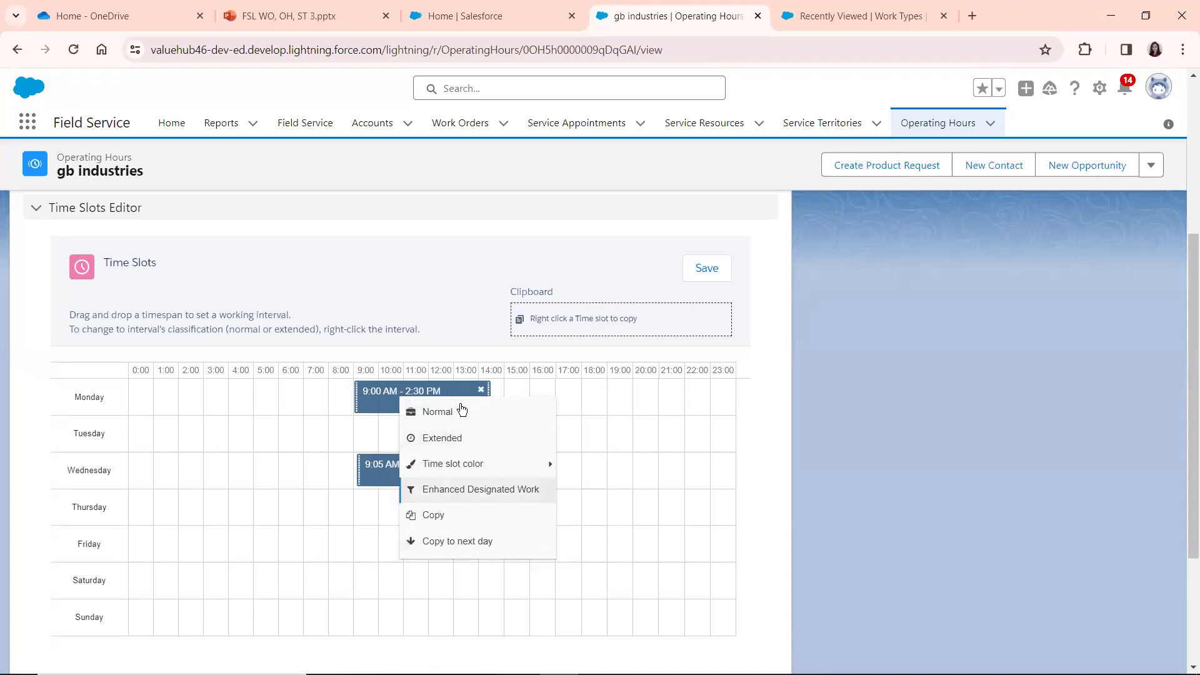
pyautogui.click(459, 543)
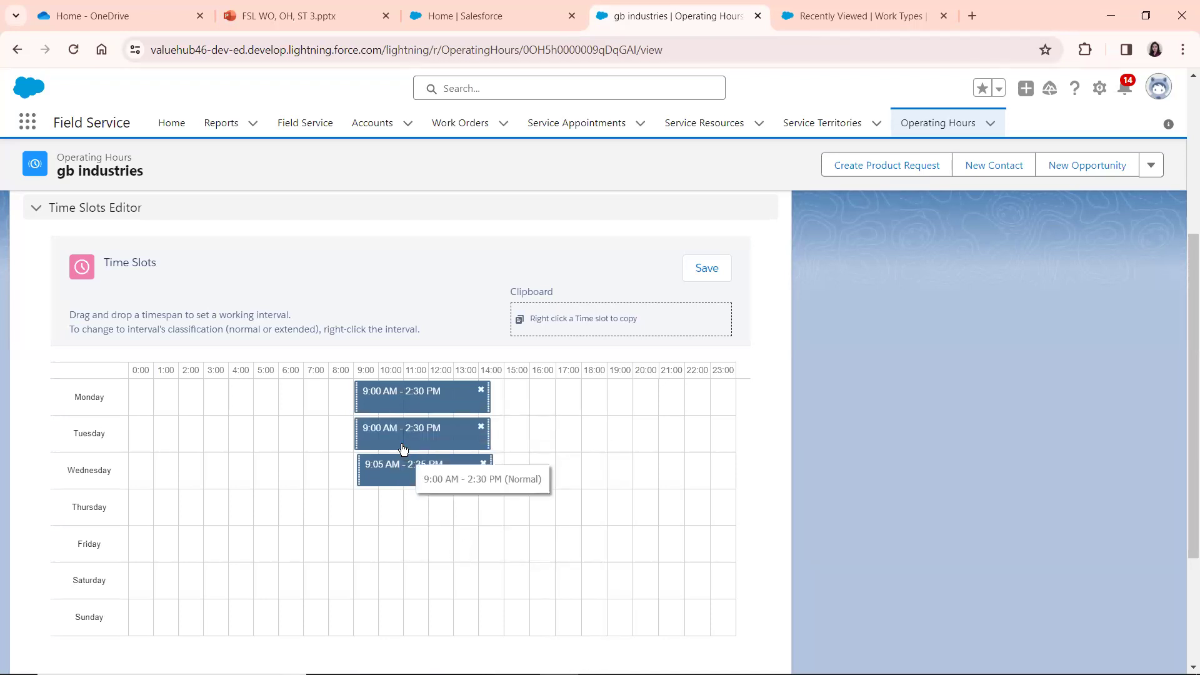
# - Copy the Wednesday time slot and paste it on Saturday, starting at about 4:05 AM
pyautogui.moveTo(400, 468); pyautogui.dragTo(401, 470)
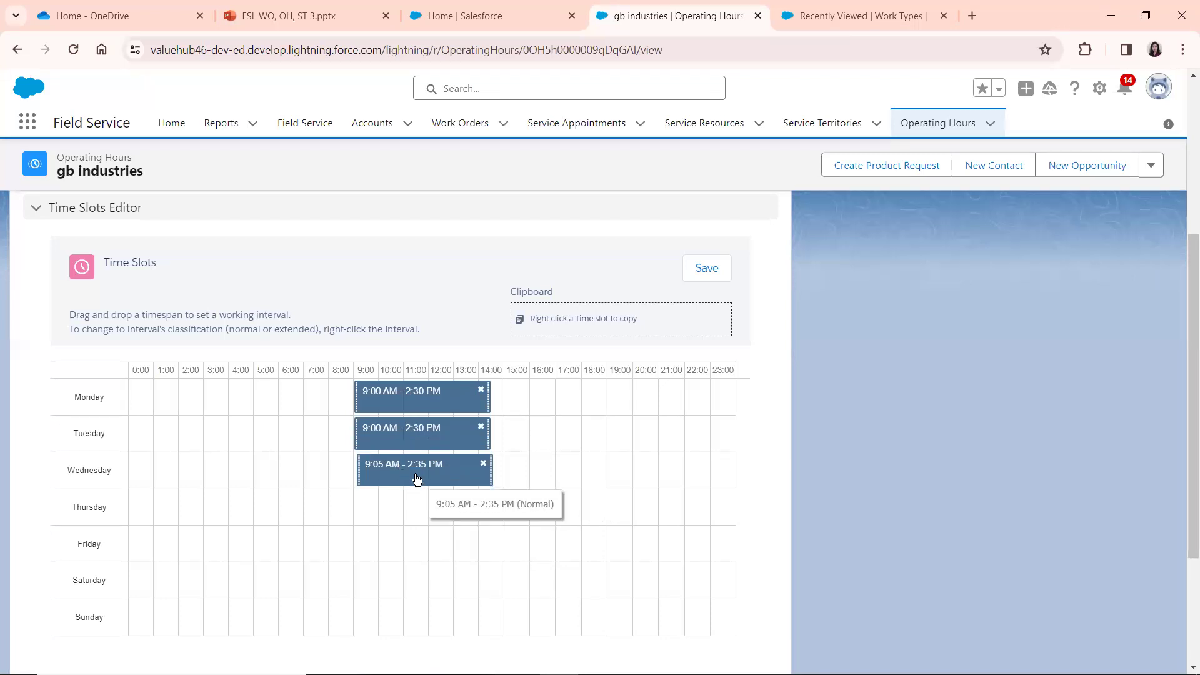
pyautogui.rightClick(415, 474)
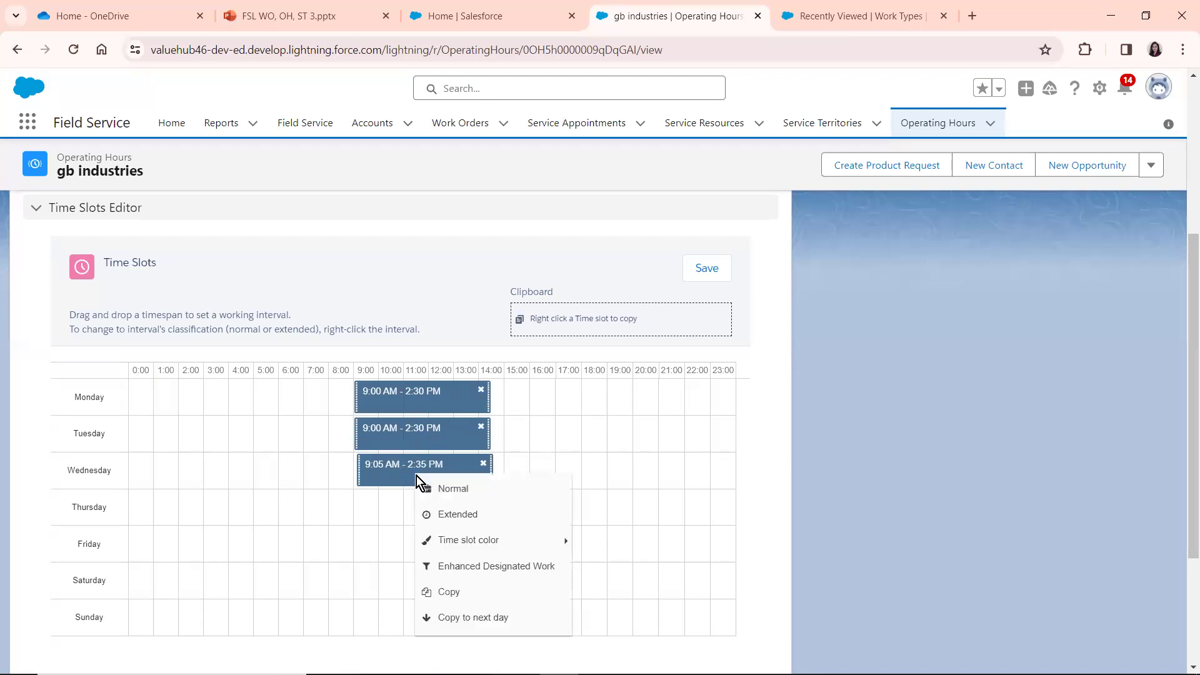
pyautogui.click(444, 592)
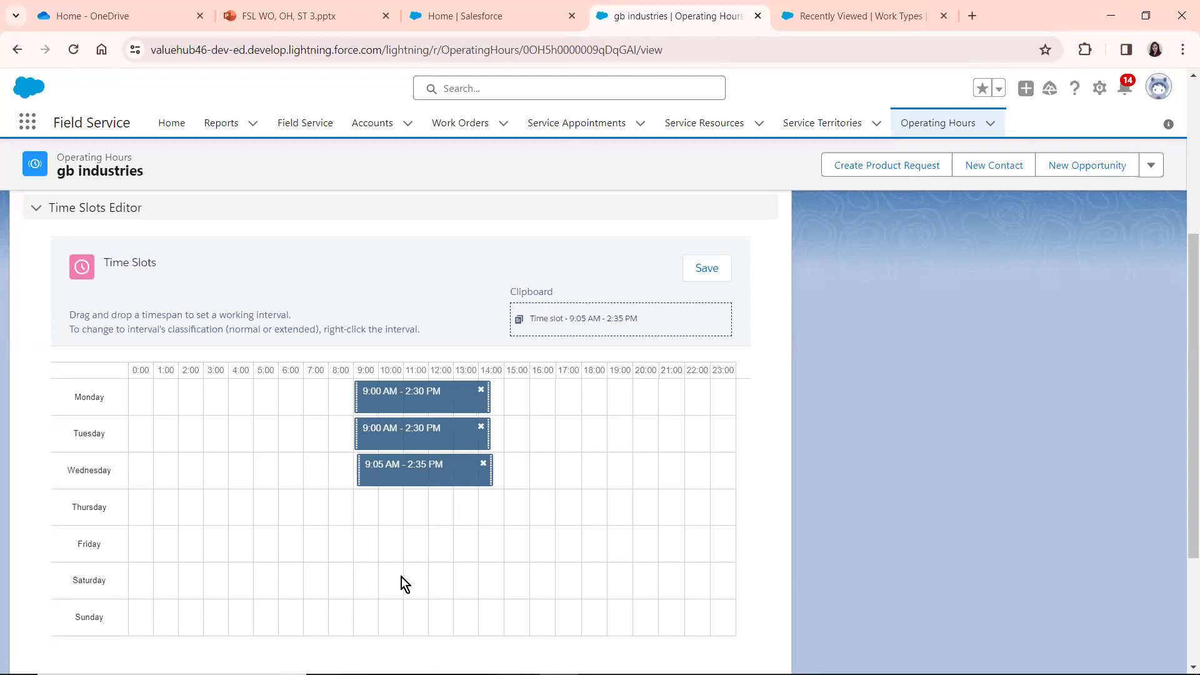
pyautogui.rightClick(411, 467)
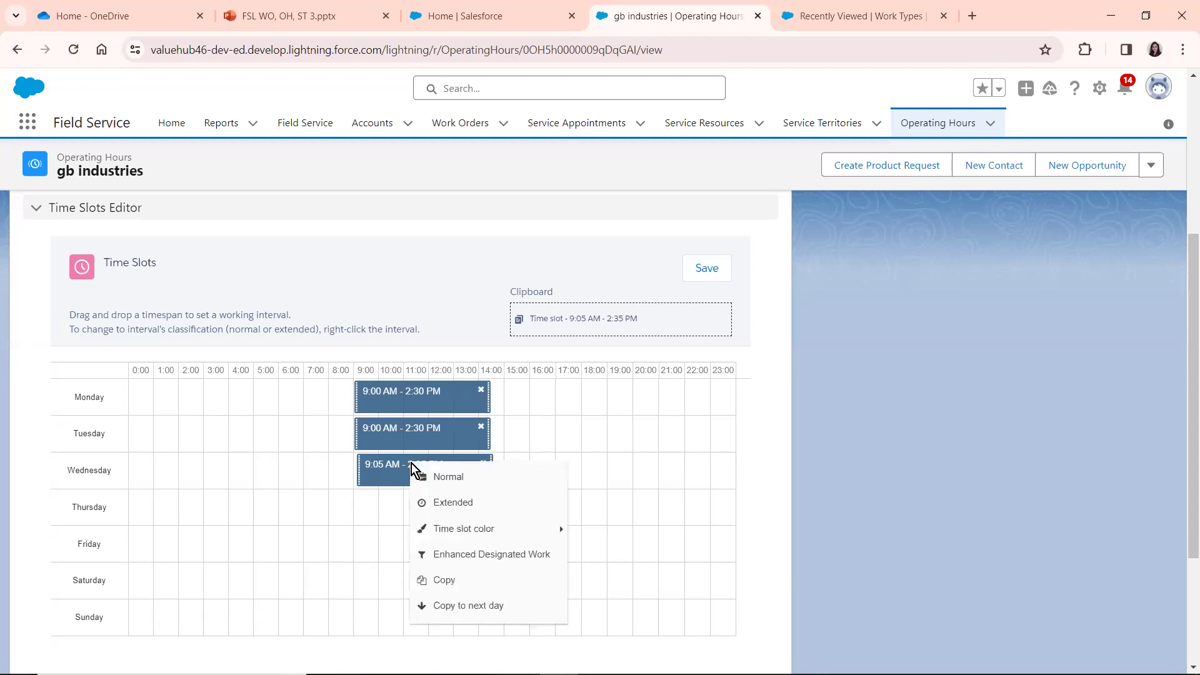
pyautogui.click(450, 579)
pyautogui.rightClick(233, 587)
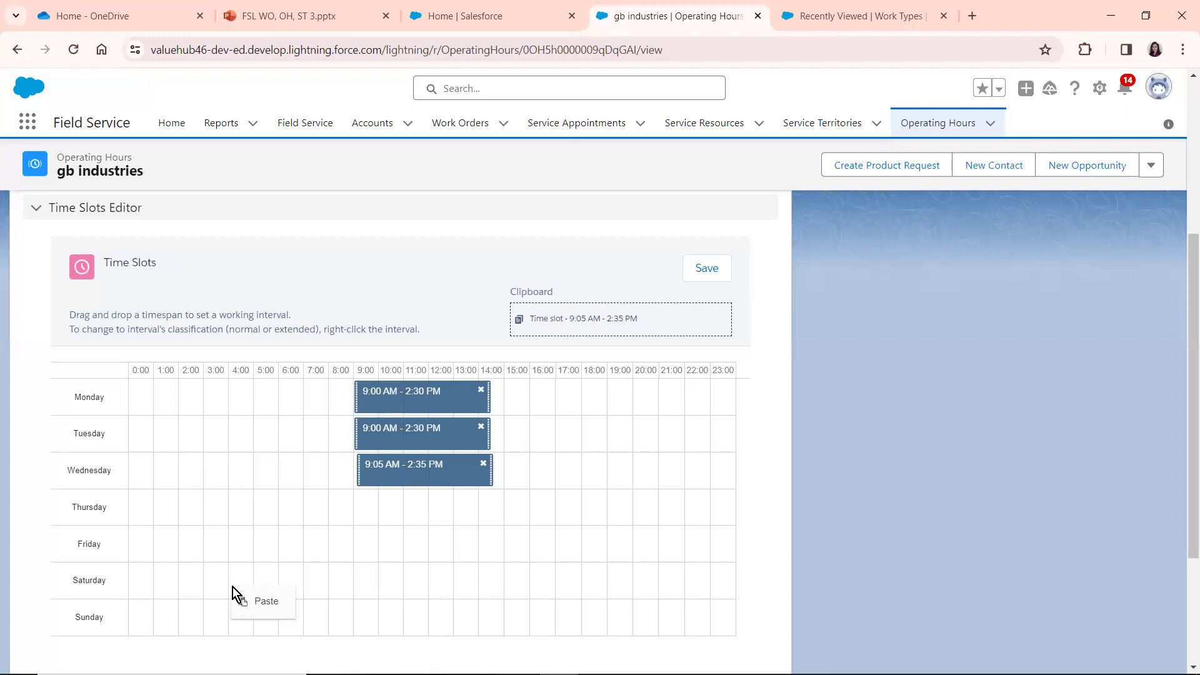
pyautogui.click(263, 603)
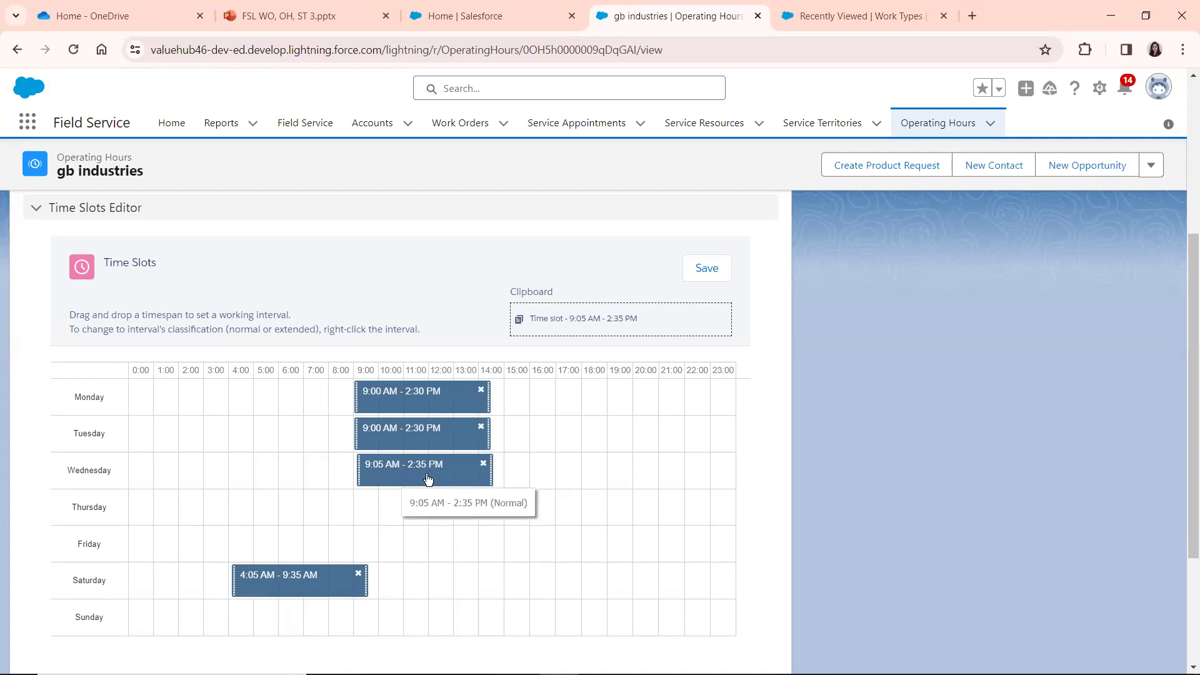
# - Paste the copied time slot a second time on Saturday, starting at about 6:45 PM
pyautogui.rightClick(250, 576)
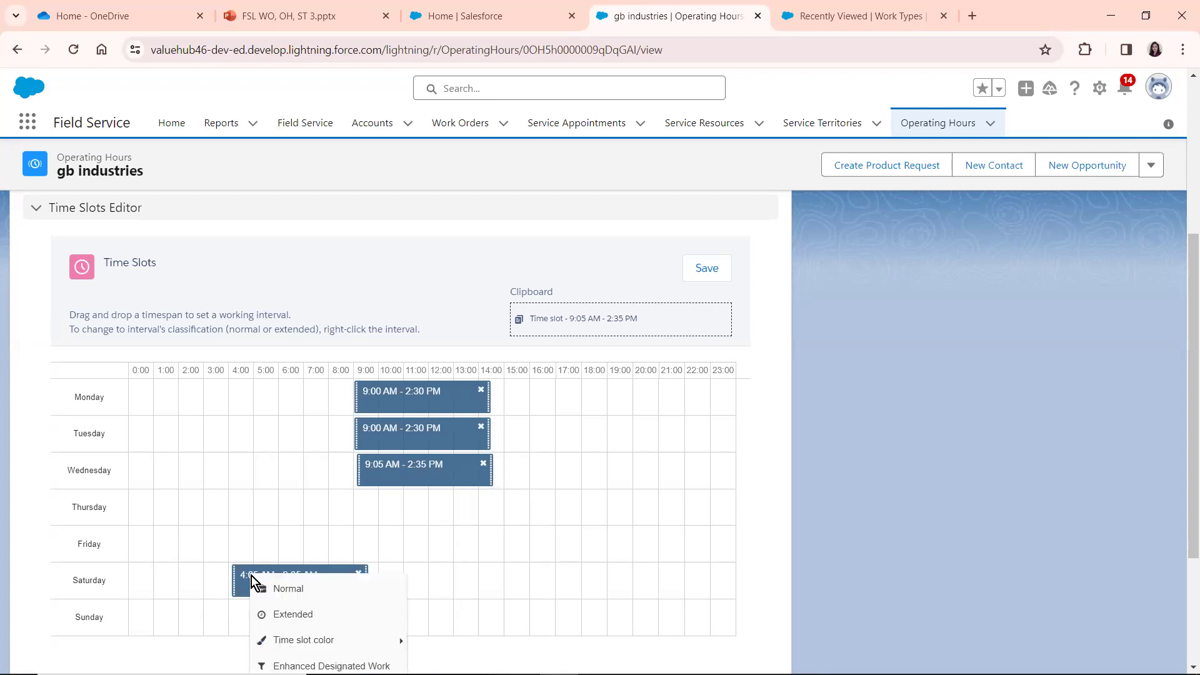
pyautogui.click(602, 583)
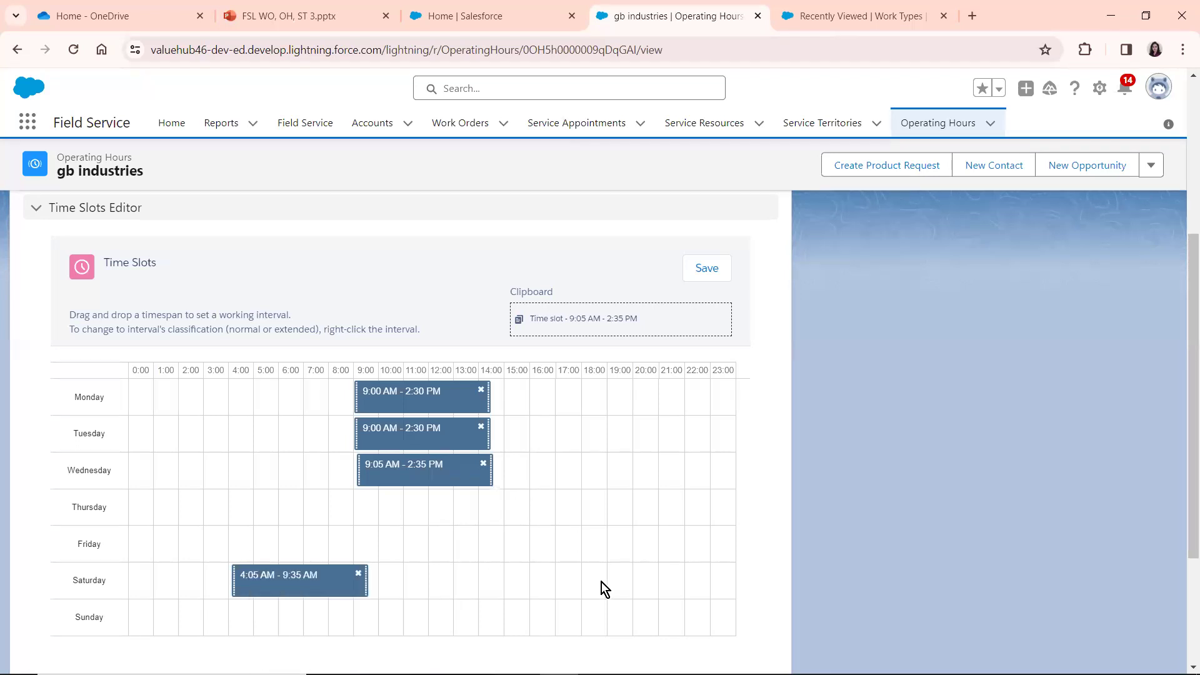
pyautogui.rightClick(601, 583)
pyautogui.click(626, 596)
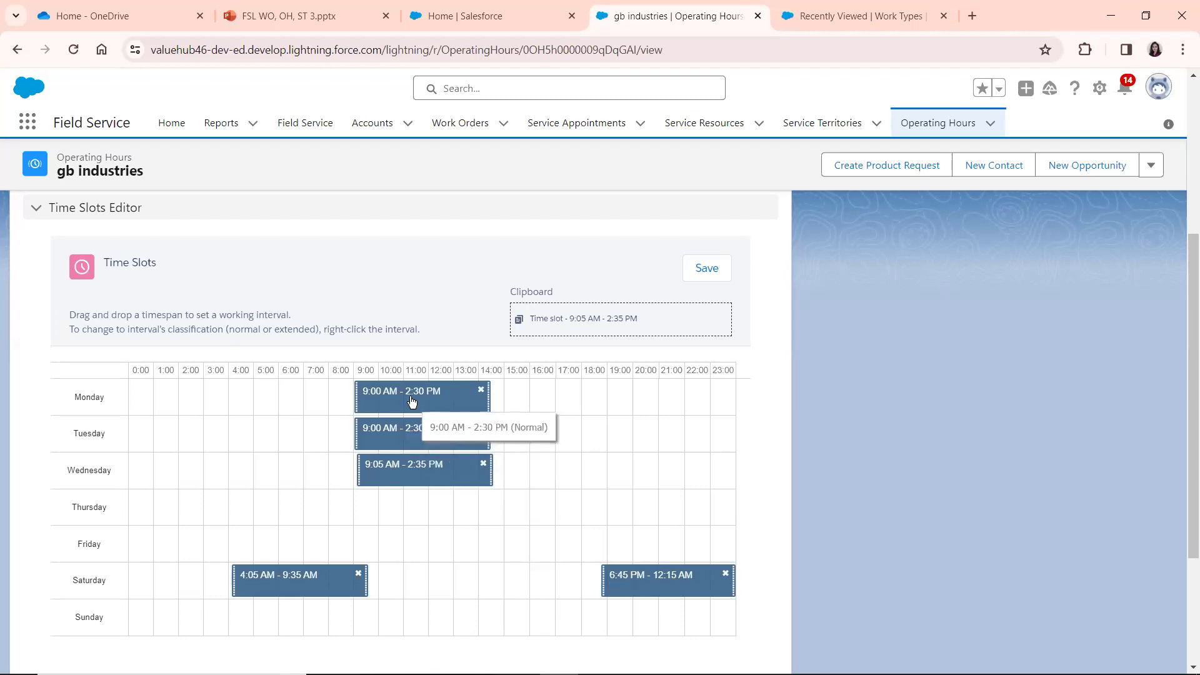
# - Add a second Wednesday slot from about 3:10 PM to 6:15 PM and classify it as Extended
pyautogui.rightClick(399, 469)
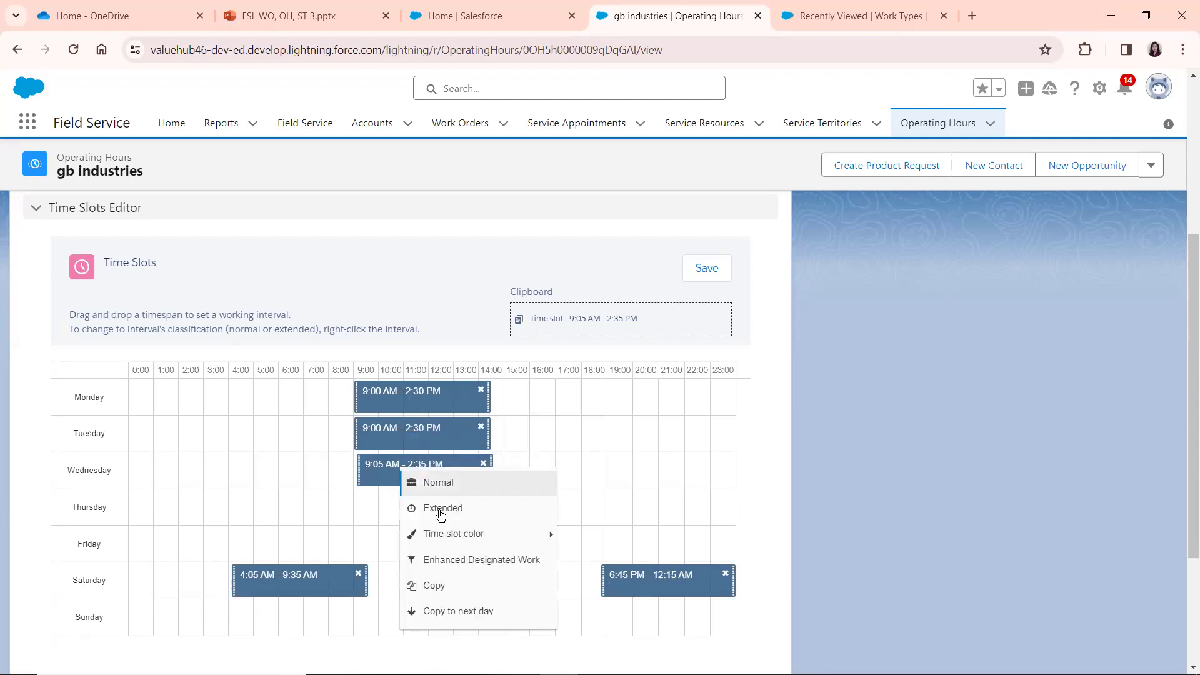
pyautogui.click(415, 479)
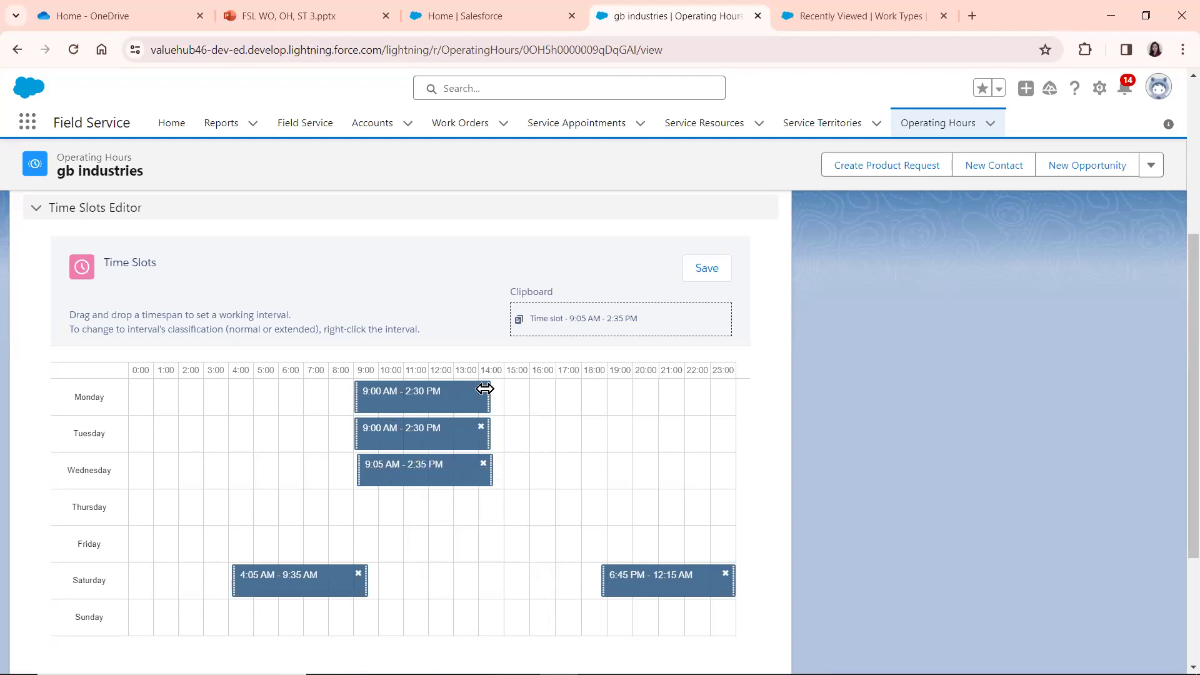
pyautogui.moveTo(557, 468); pyautogui.dragTo(589, 475)
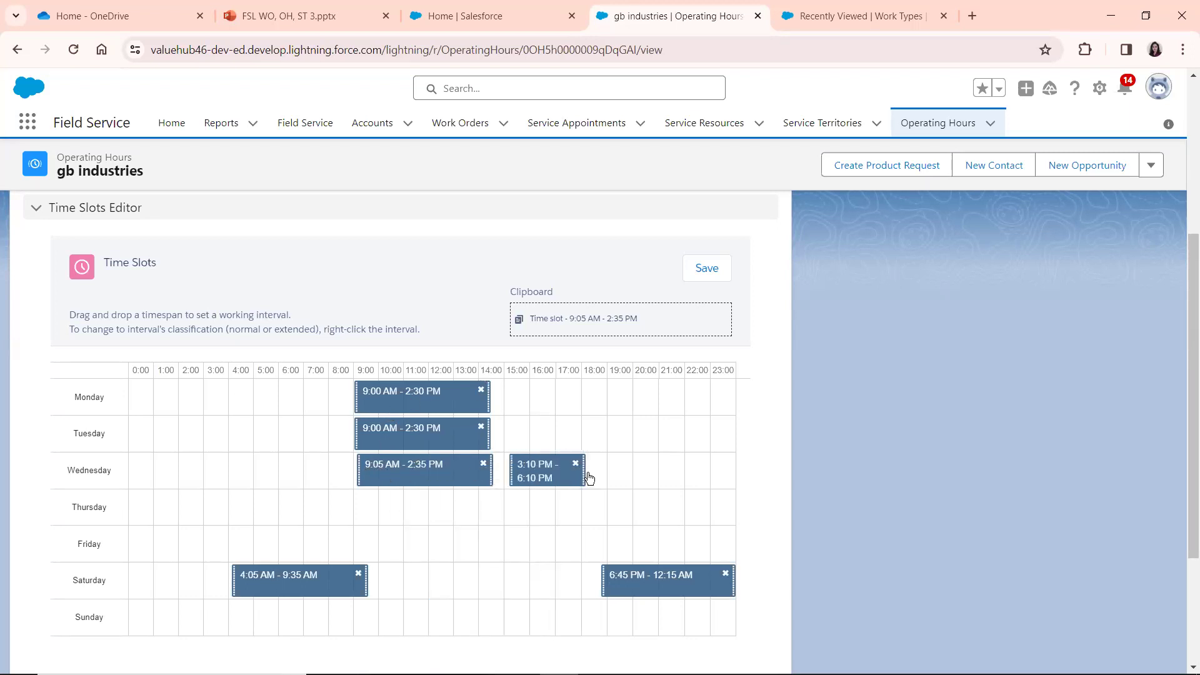
pyautogui.rightClick(548, 470)
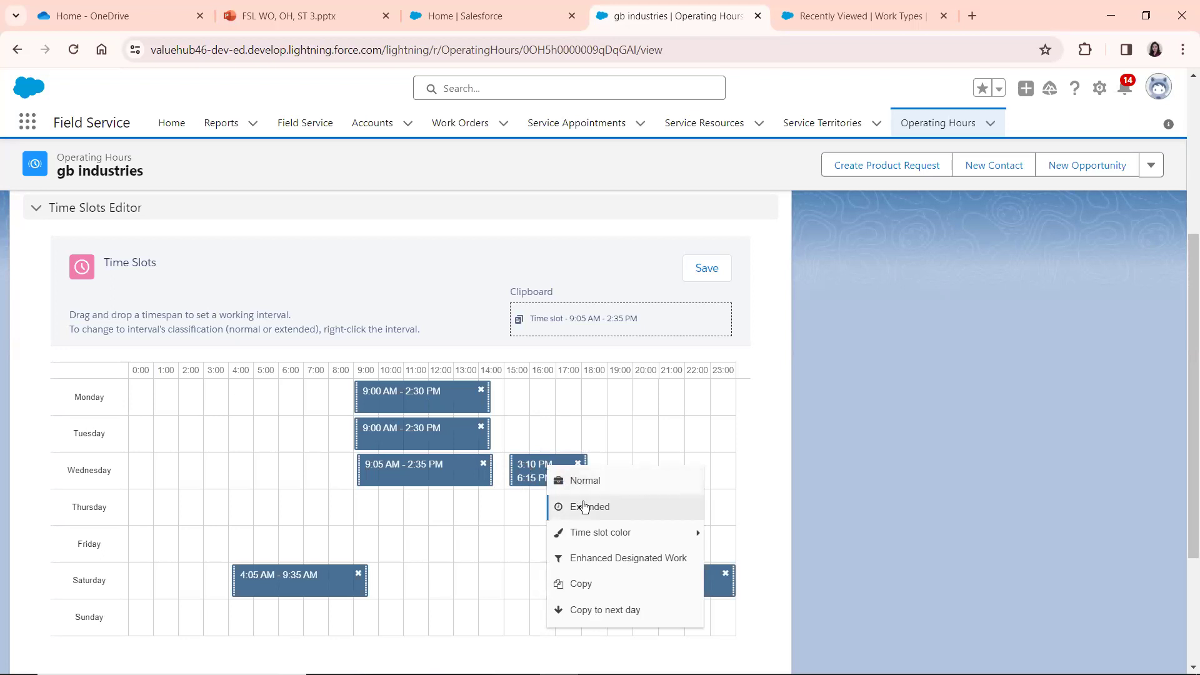
pyautogui.click(596, 512)
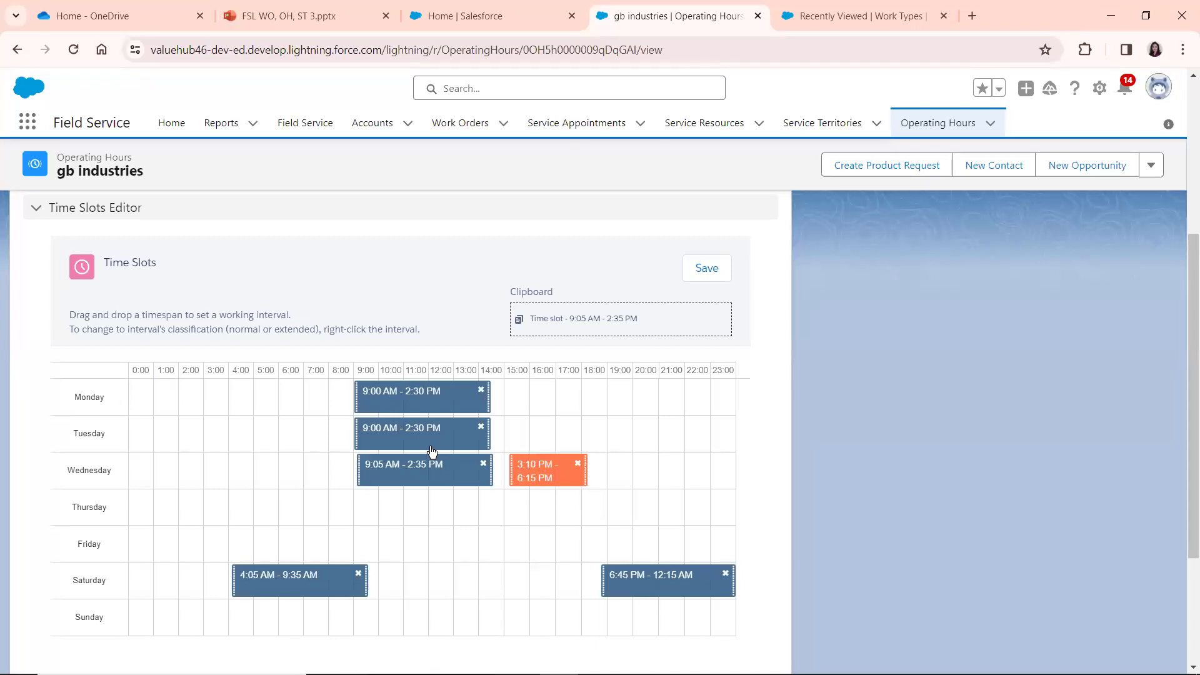
# - Set the time slot color of the extended Wednesday slot to Yellow
pyautogui.rightClick(552, 475)
pyautogui.moveTo(580, 537)
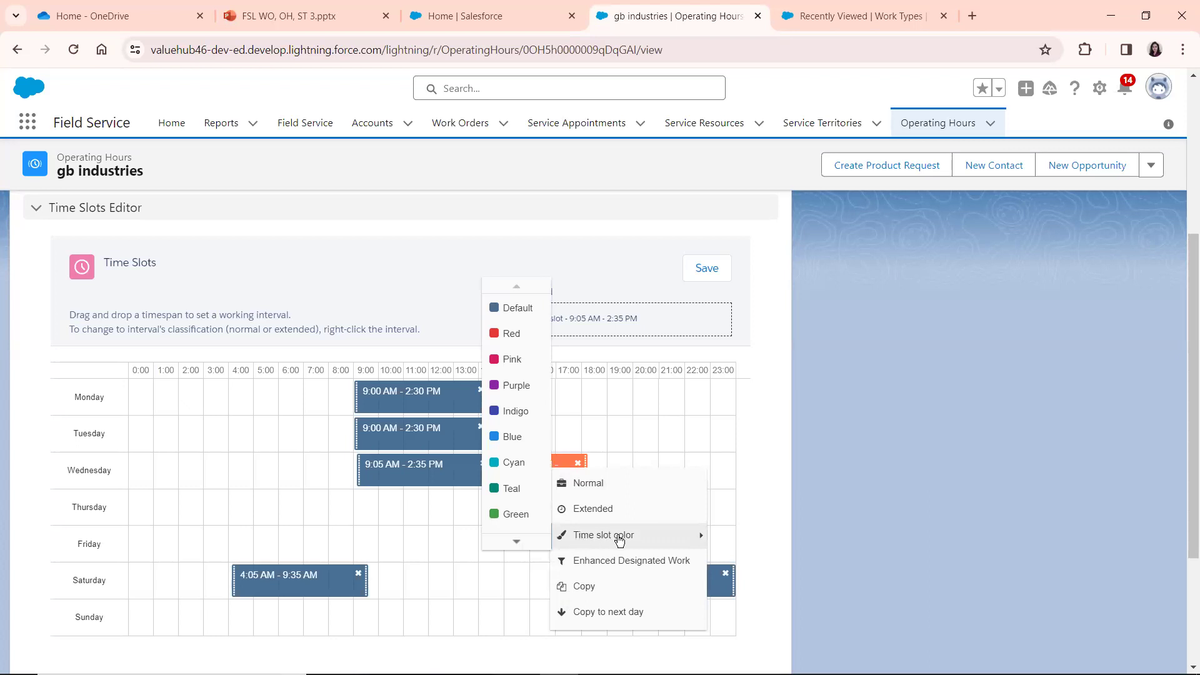
pyautogui.moveTo(517, 543)
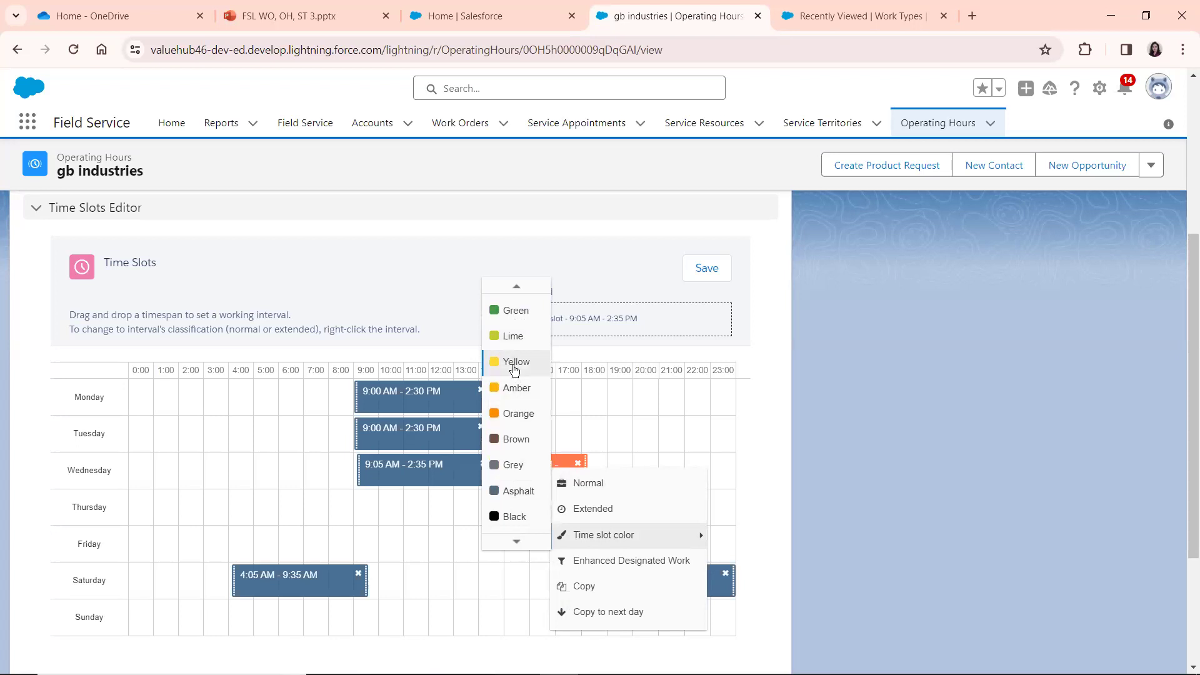
pyautogui.click(514, 366)
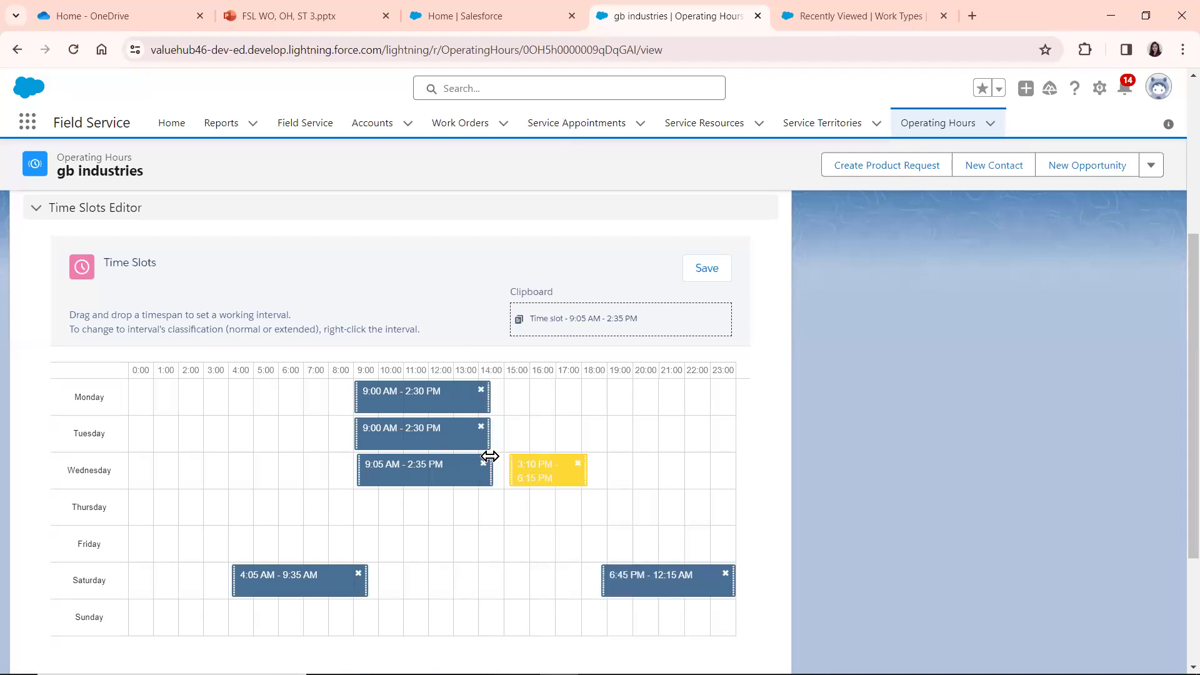
pyautogui.rightClick(566, 470)
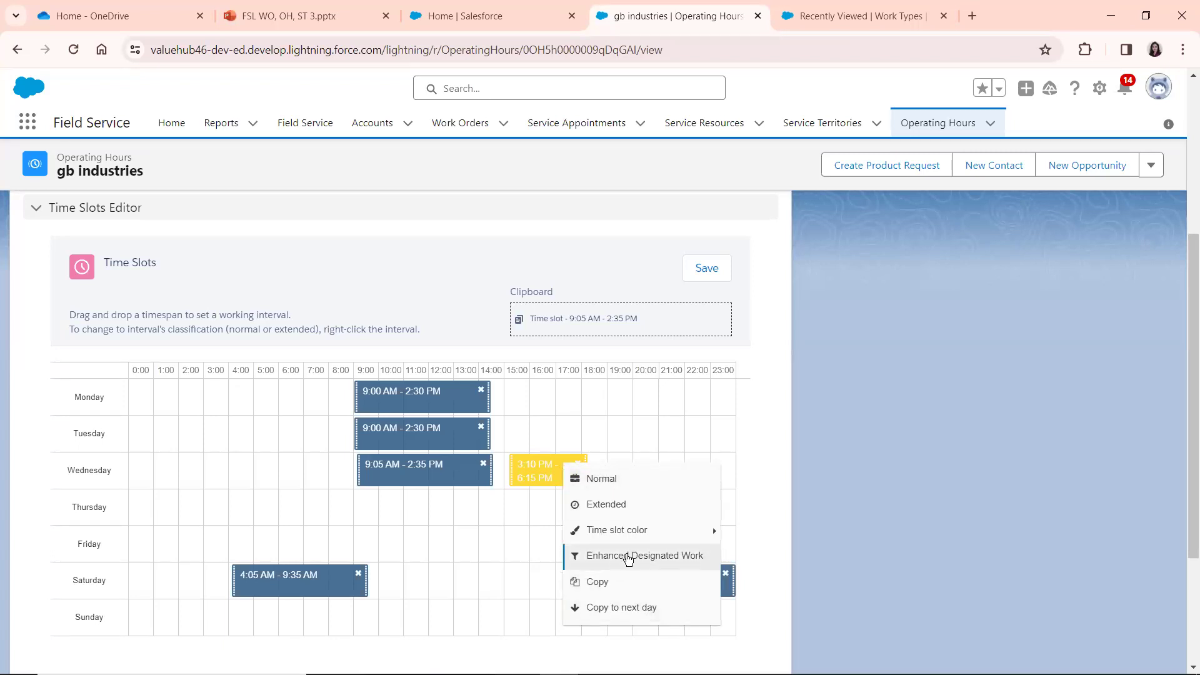
pyautogui.click(422, 510)
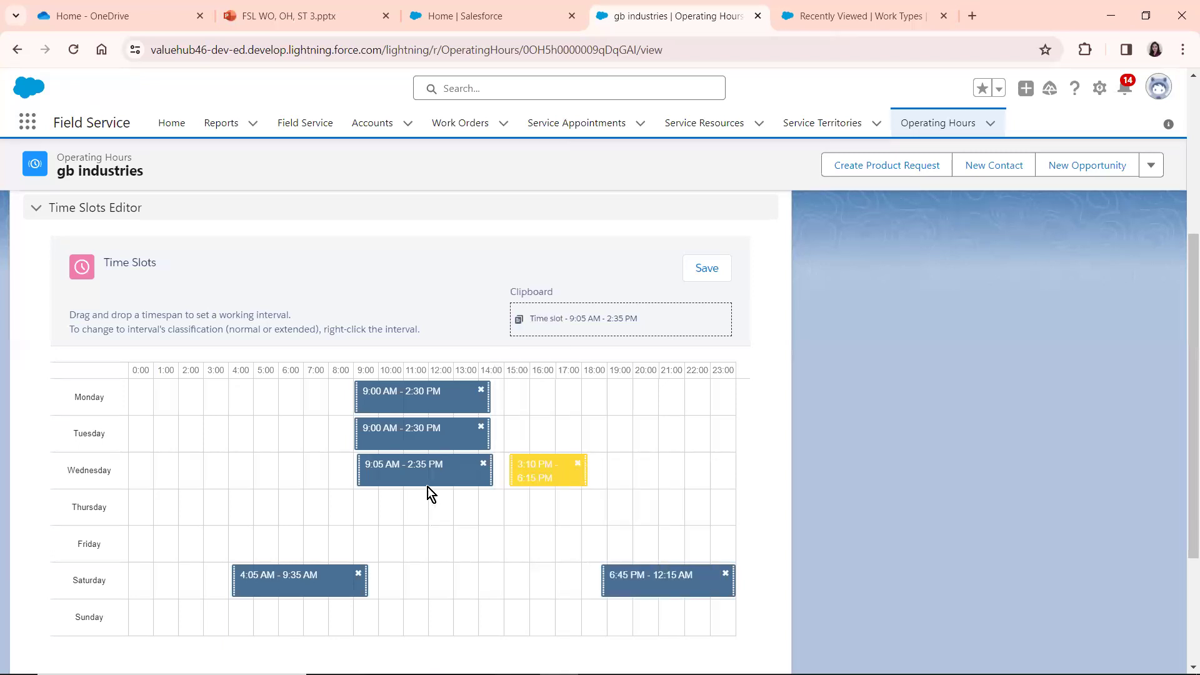
# - Set the time slot color of the Monday slot to Red
pyautogui.rightClick(403, 398)
pyautogui.moveTo(441, 464)
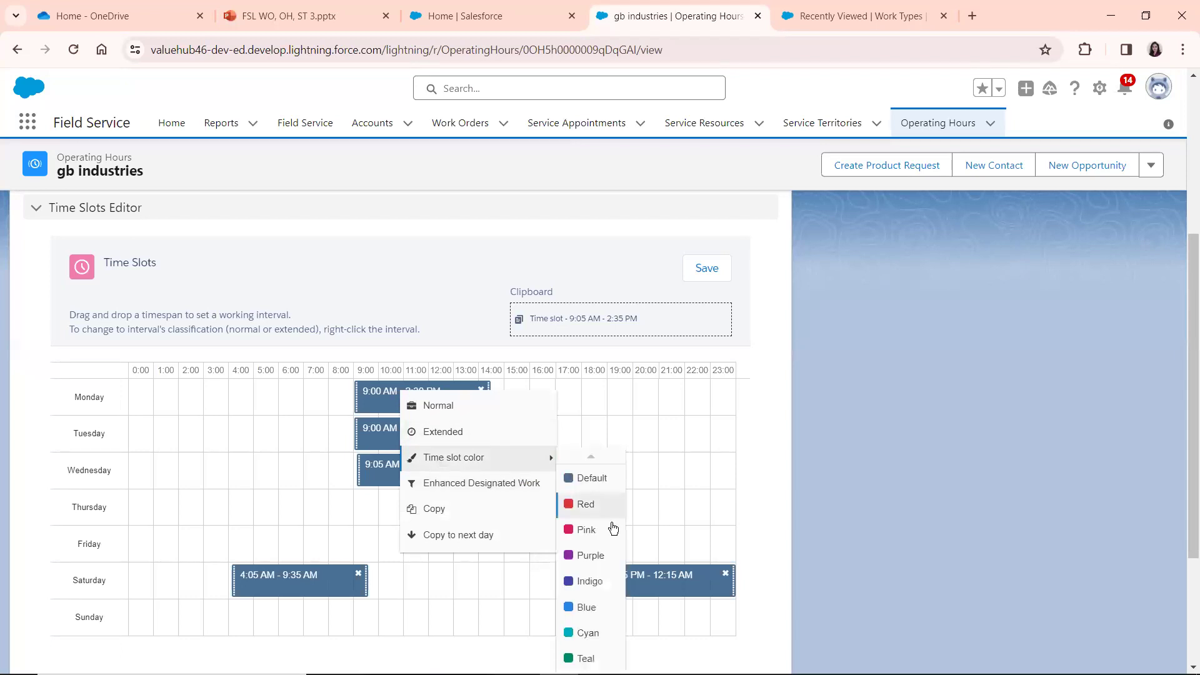
pyautogui.click(590, 507)
pyautogui.click(614, 407)
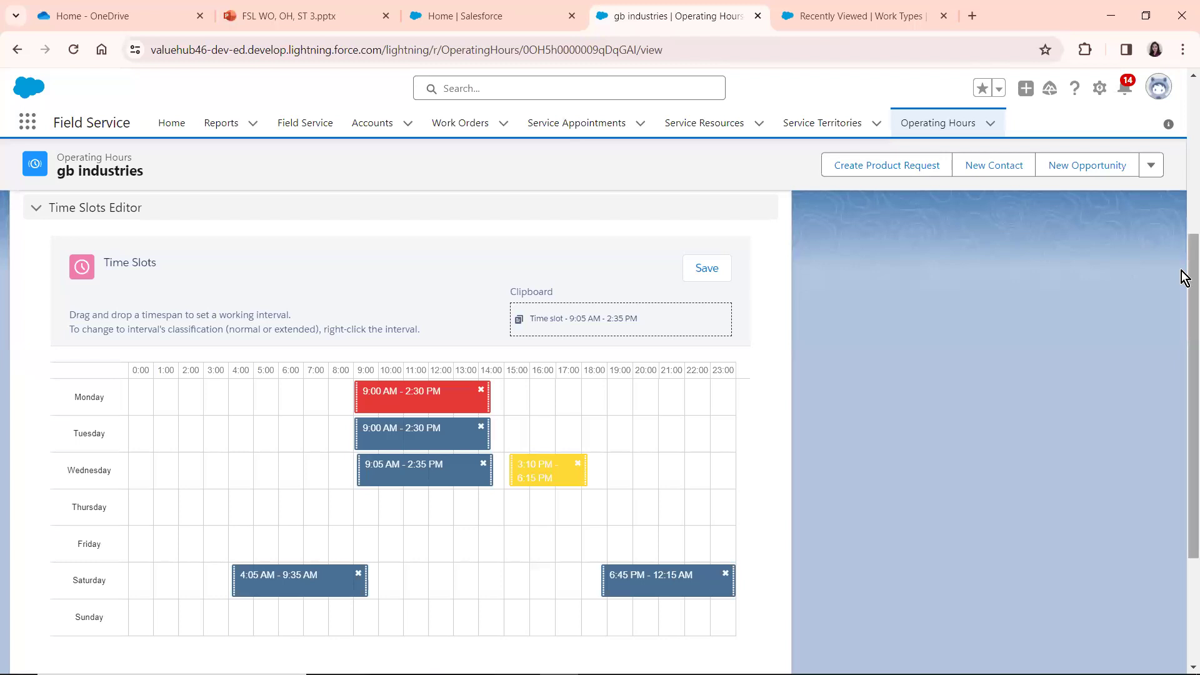
# - Save the edited time slots and return to the All Operating Hours list
pyautogui.moveTo(1187, 273); pyautogui.dragTo(1187, 290)
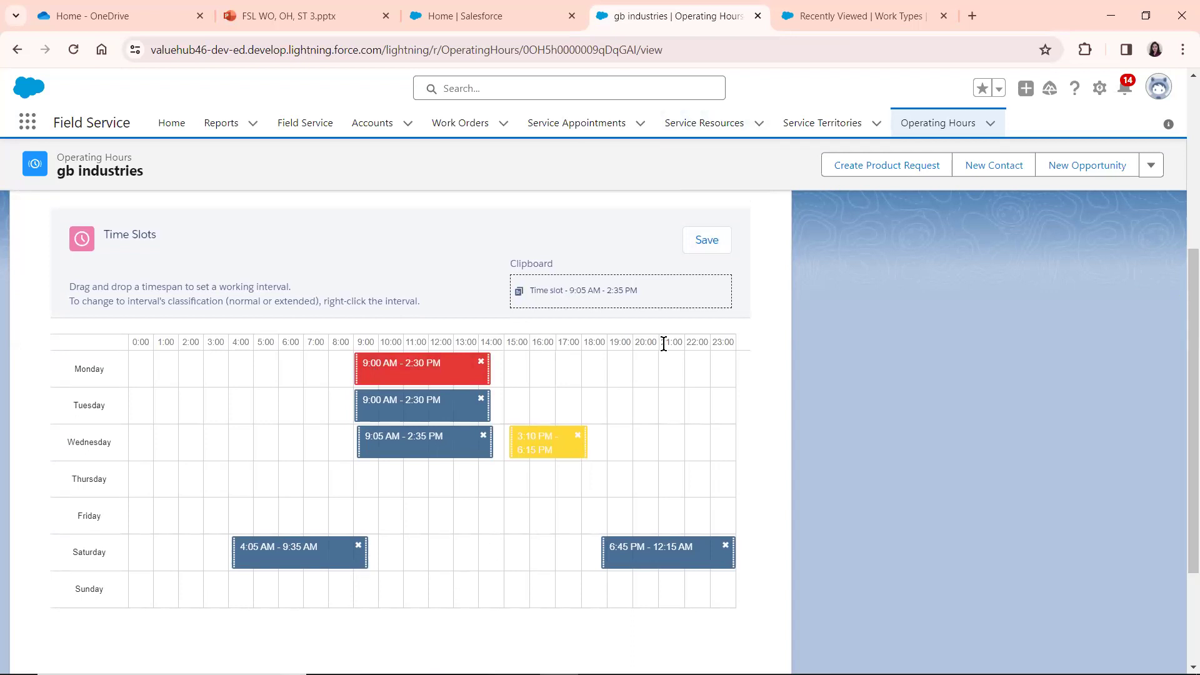
pyautogui.click(707, 241)
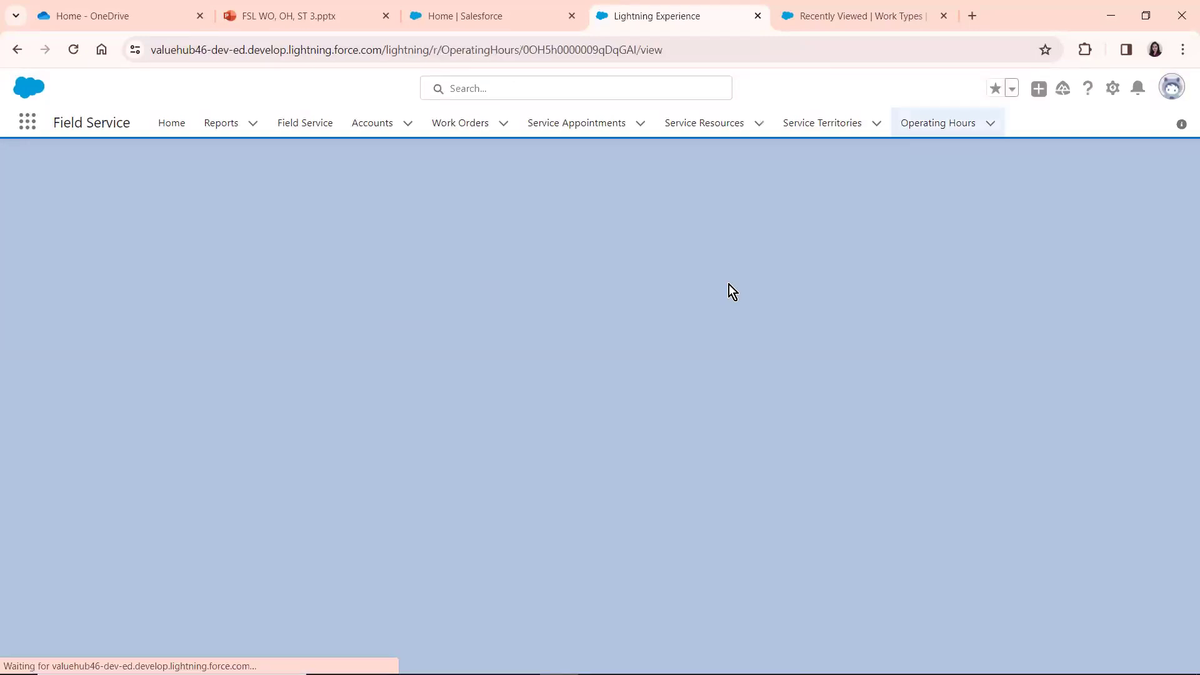
pyautogui.click(939, 125)
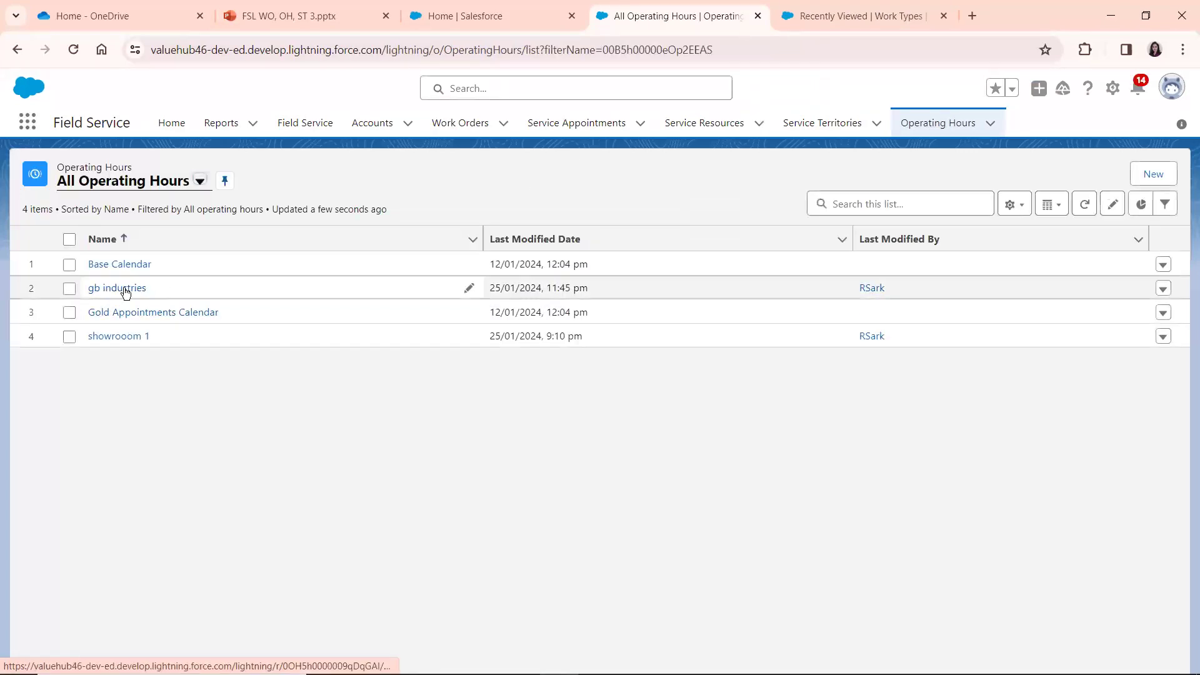
# - Open the gb industries operating hours and review the weekly slots in its Time Slots Editor
pyautogui.click(123, 289)
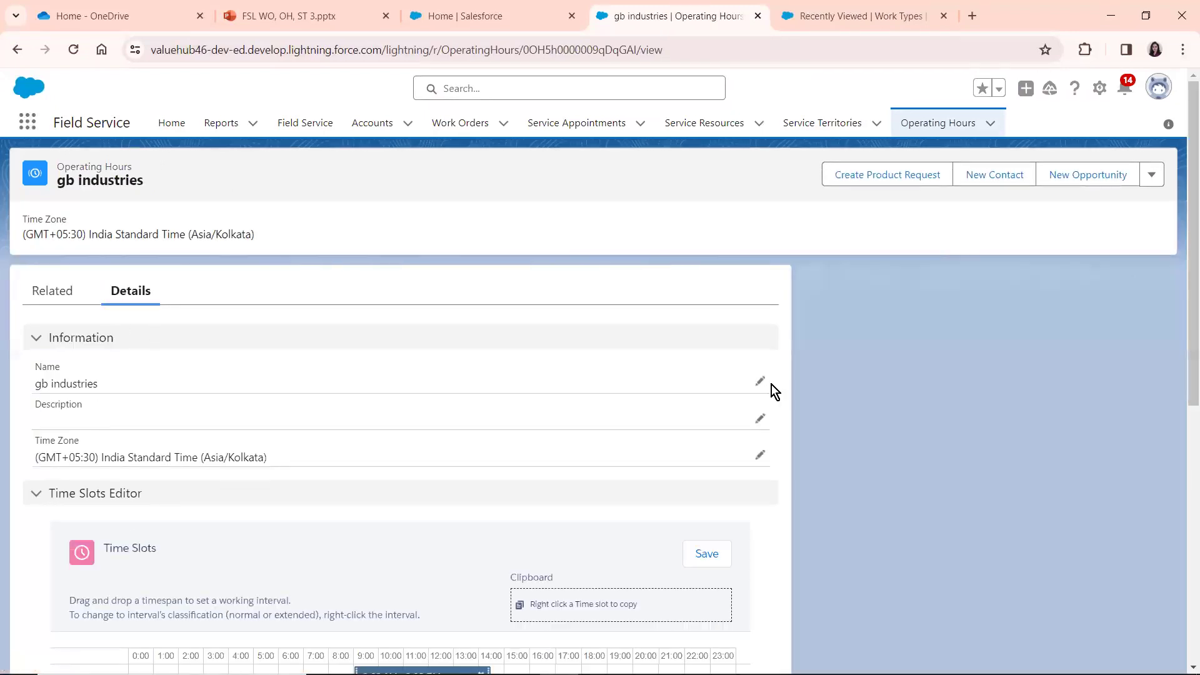
pyautogui.moveTo(1183, 281); pyautogui.dragTo(1182, 533)
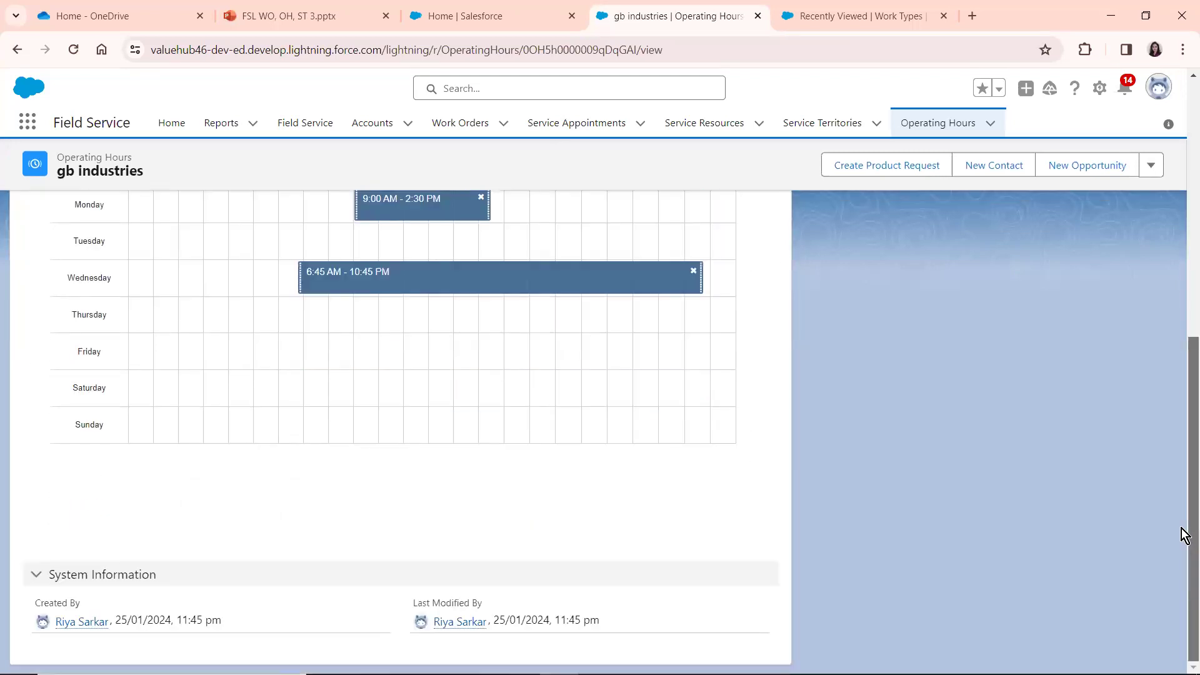
pyautogui.moveTo(1182, 364); pyautogui.dragTo(1184, 268)
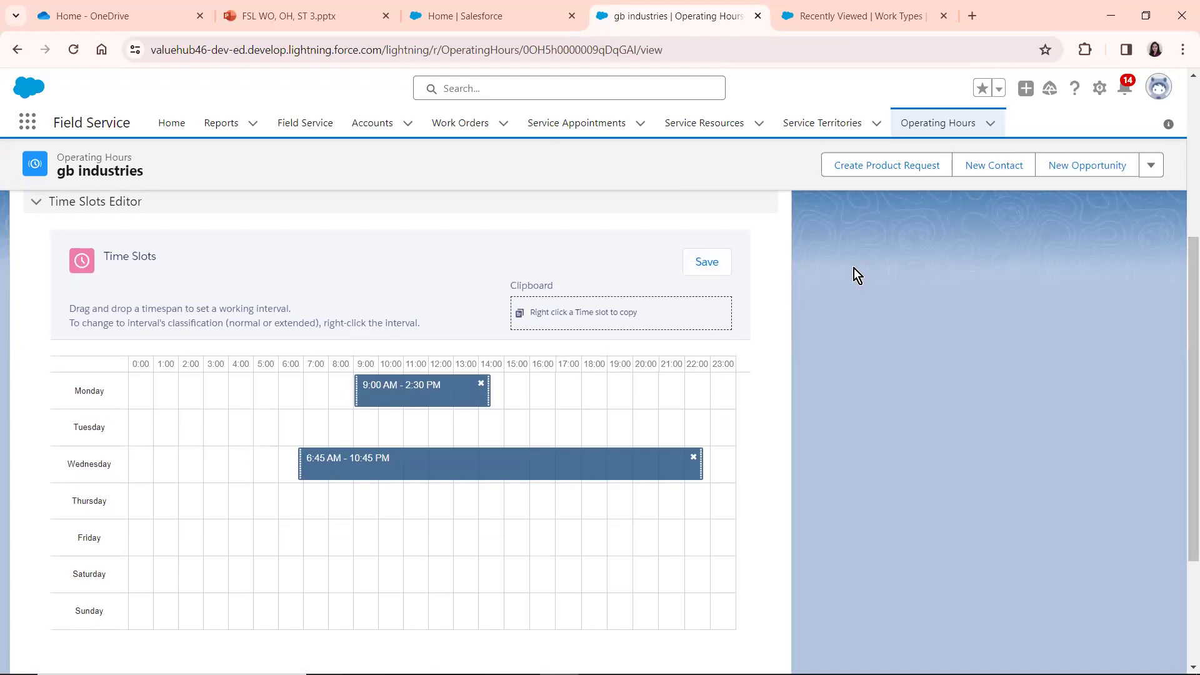
pyautogui.moveTo(1186, 288)
pyautogui.mouseDown()
pyautogui.moveTo(1185, 247)
pyautogui.moveTo(1185, 295)
pyautogui.mouseUp()
pyautogui.moveTo(1182, 336); pyautogui.dragTo(1182, 161)
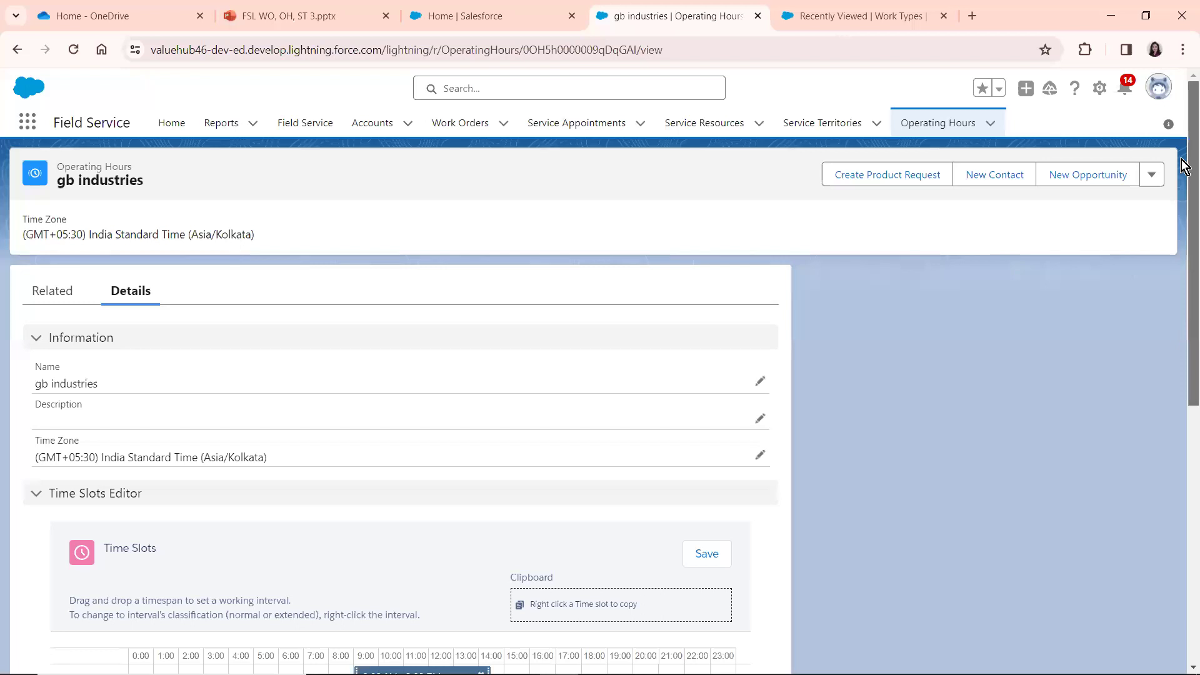
# - Change the type of the Monday time slot in the related Time Slots list to Extended and save it
pyautogui.click(64, 301)
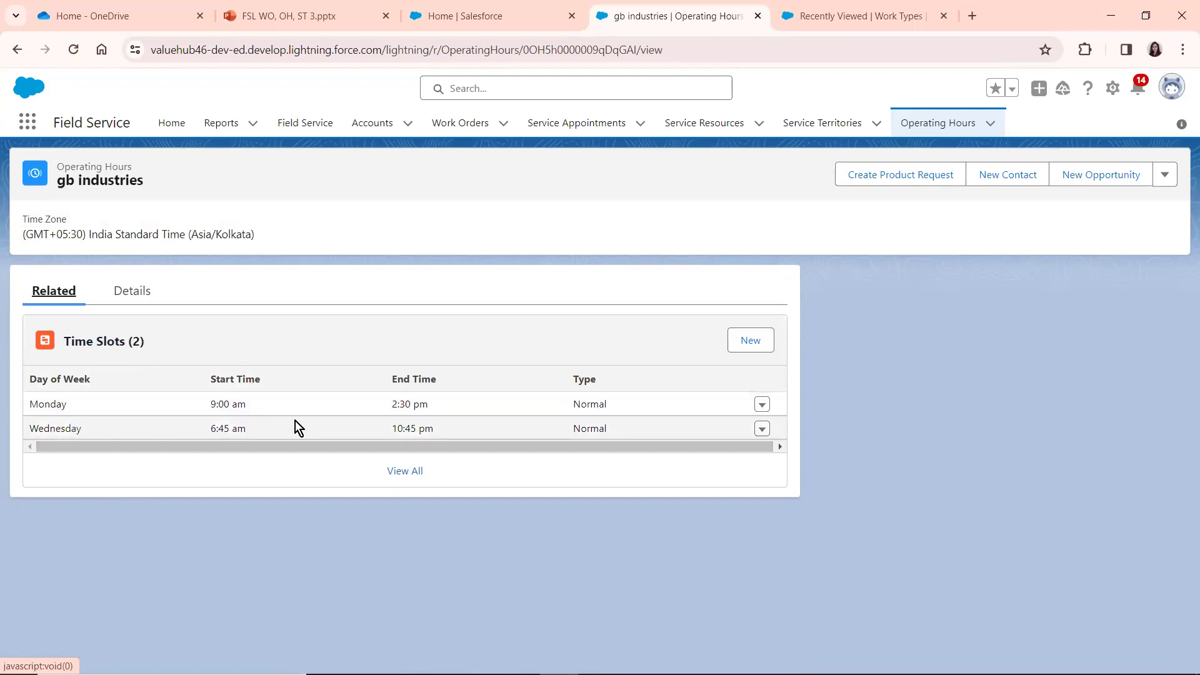
pyautogui.moveTo(395, 448); pyautogui.dragTo(452, 449)
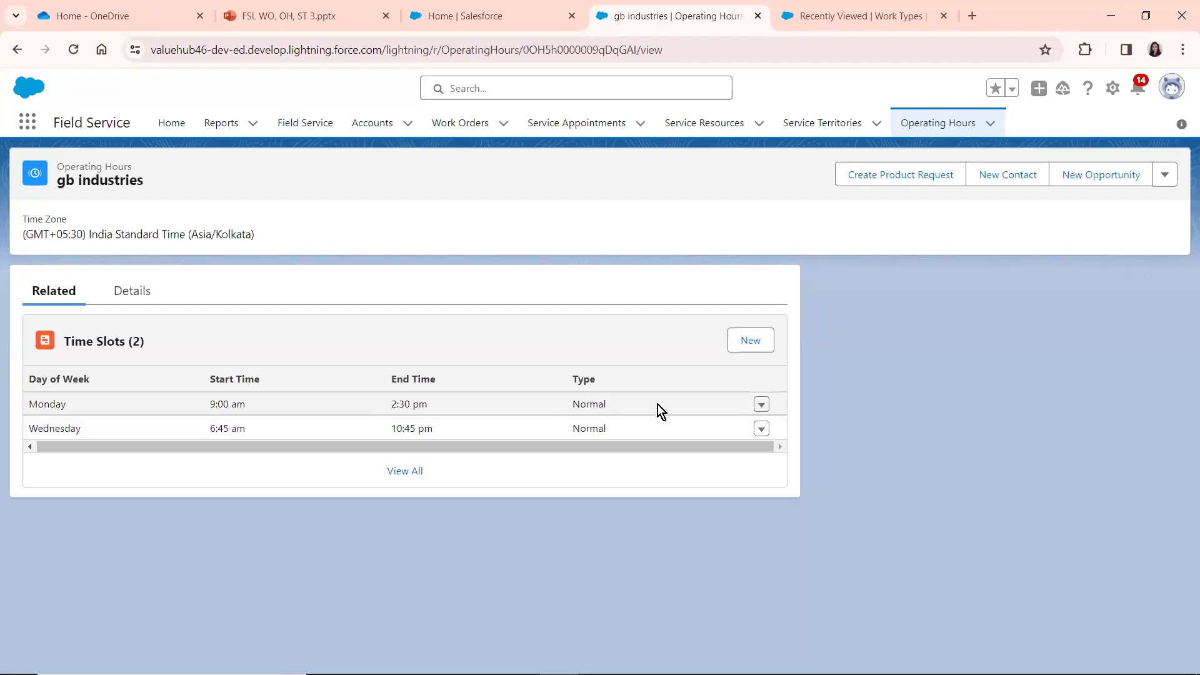
pyautogui.click(763, 405)
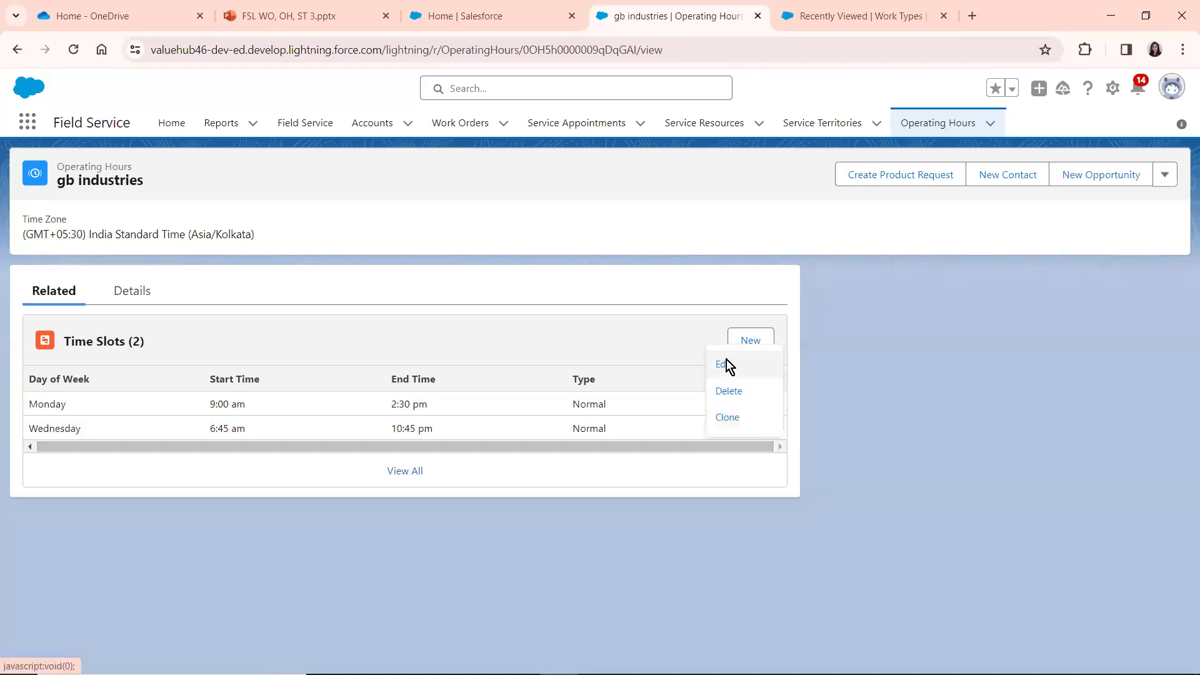
pyautogui.click(726, 365)
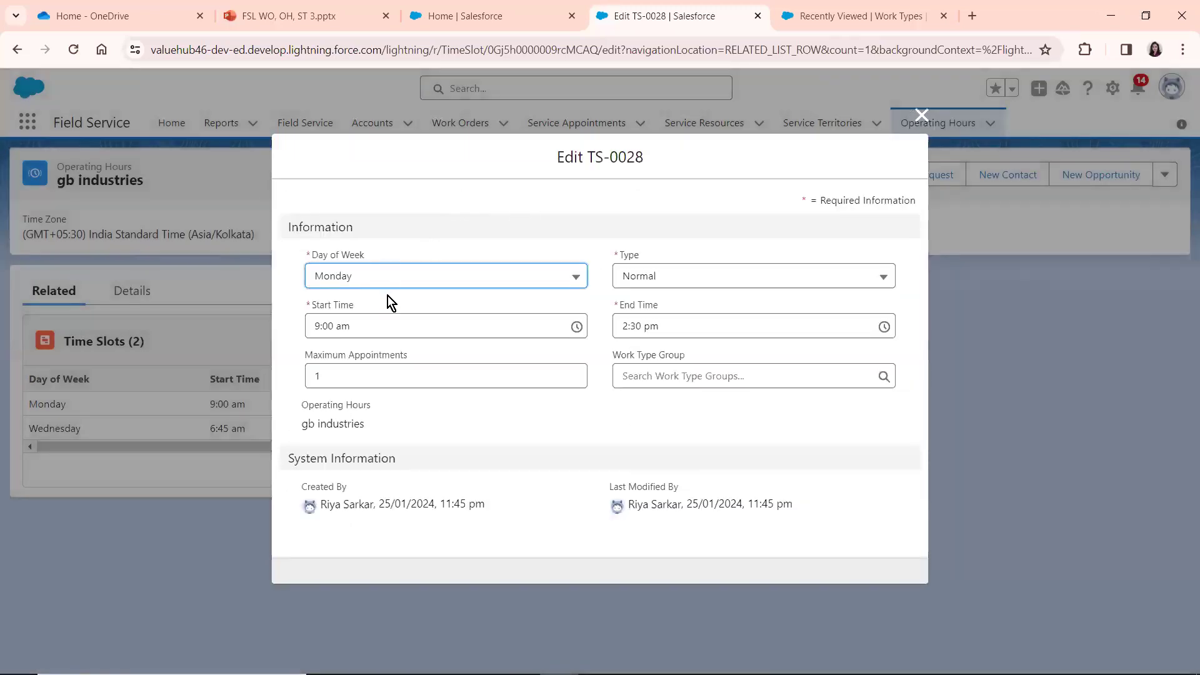
pyautogui.click(635, 277)
pyautogui.click(661, 364)
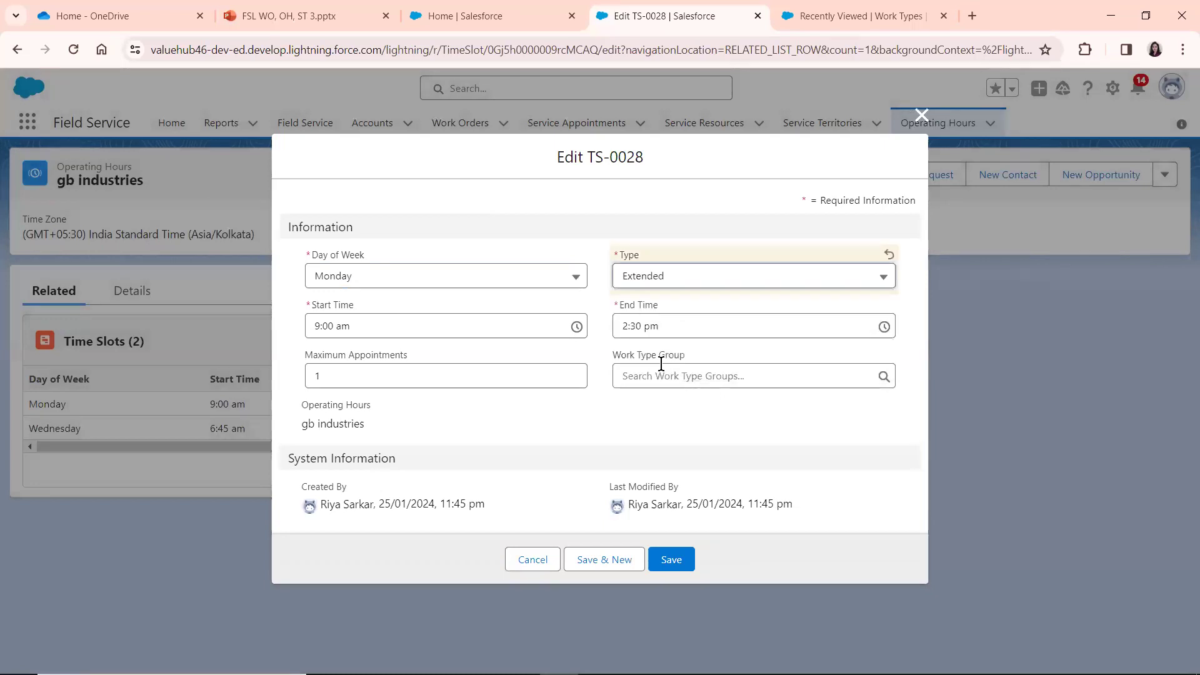
pyautogui.click(668, 558)
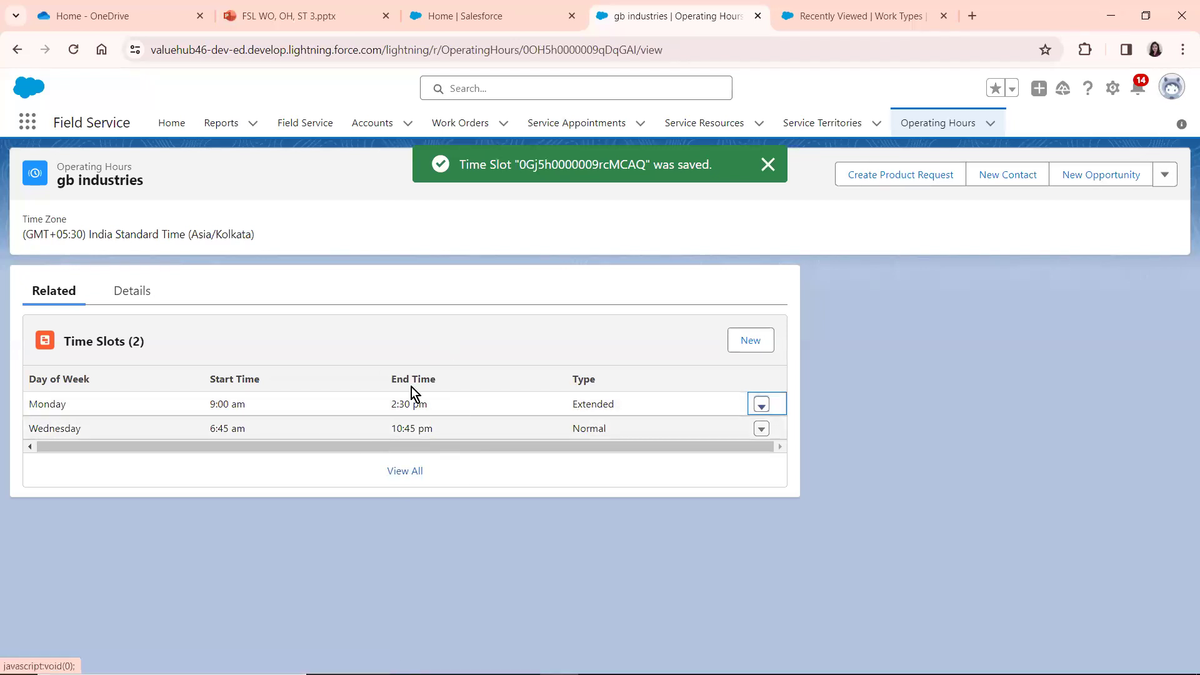
# - Check the details and time slots editor of gb industries after the Monday slot edit
pyautogui.click(132, 291)
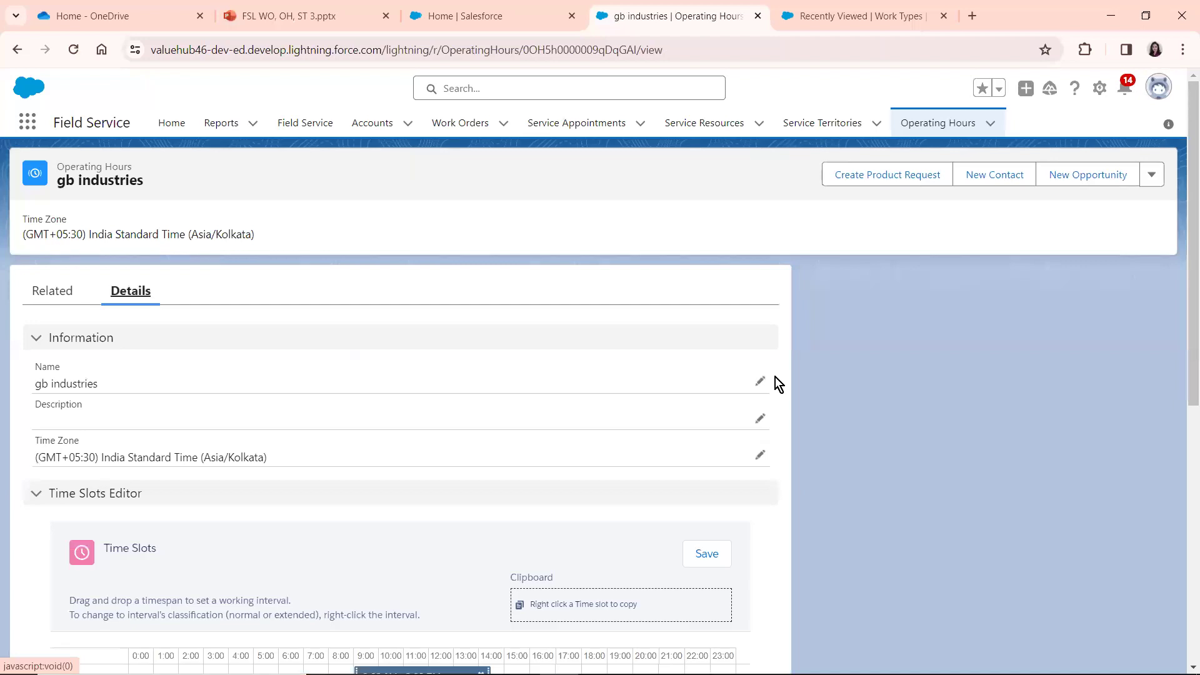
pyautogui.scroll(-7, 1183, 246)
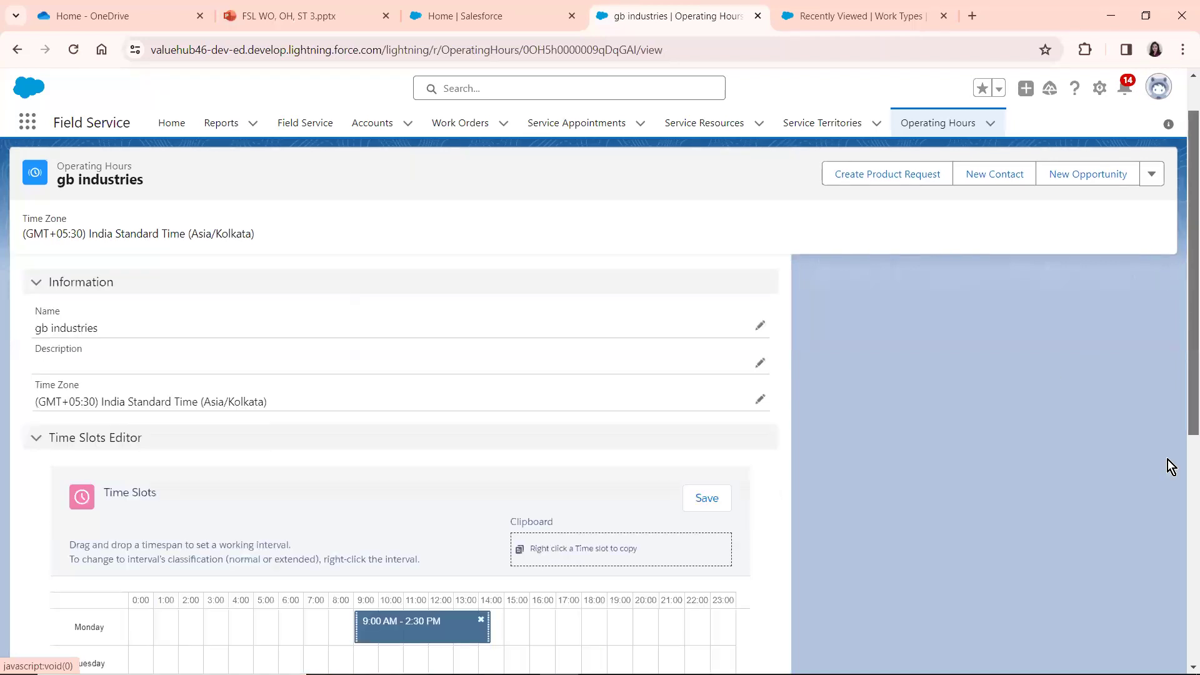
pyautogui.scroll(4, 1181, 412)
pyautogui.scroll(-4, 1181, 378)
pyautogui.scroll(7, 1181, 550)
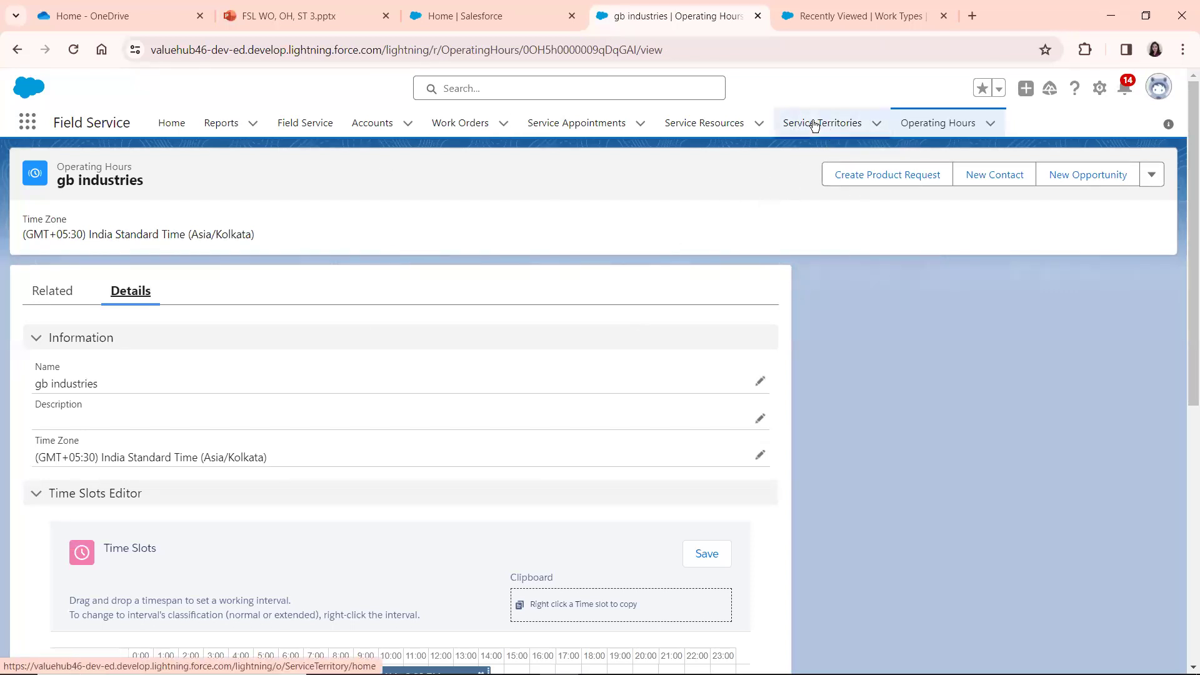
# - Create and save an active service territory named Las Vegas with gb industries as its operating hours
pyautogui.click(815, 125)
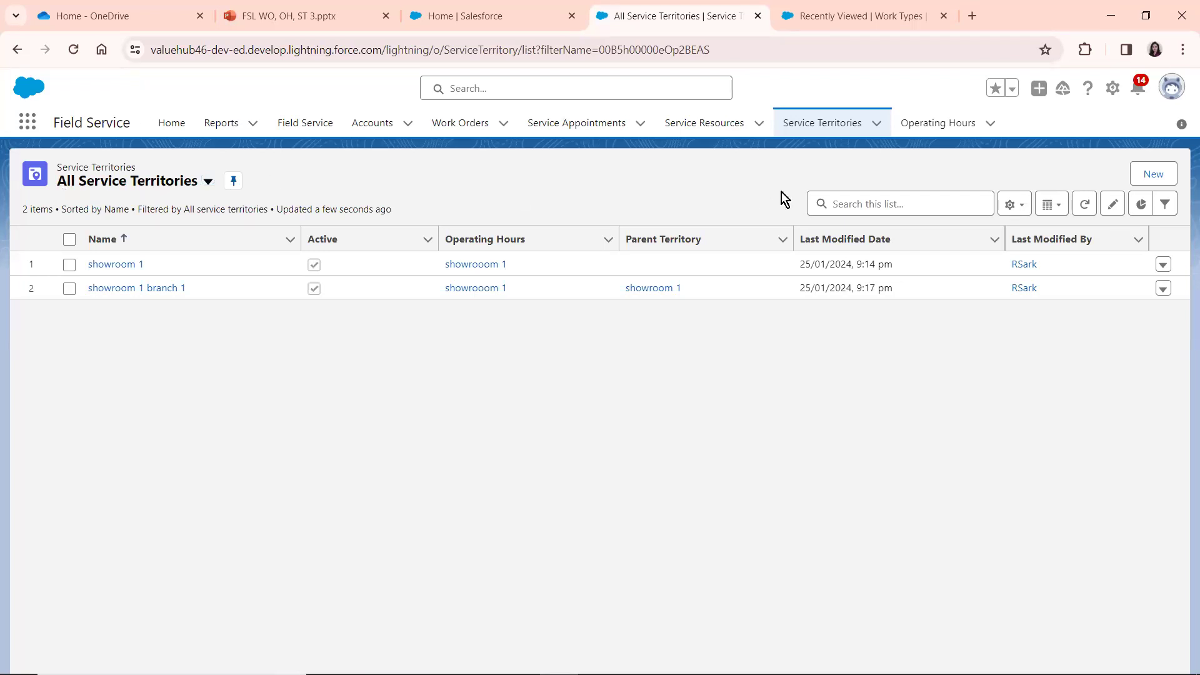
pyautogui.click(1153, 175)
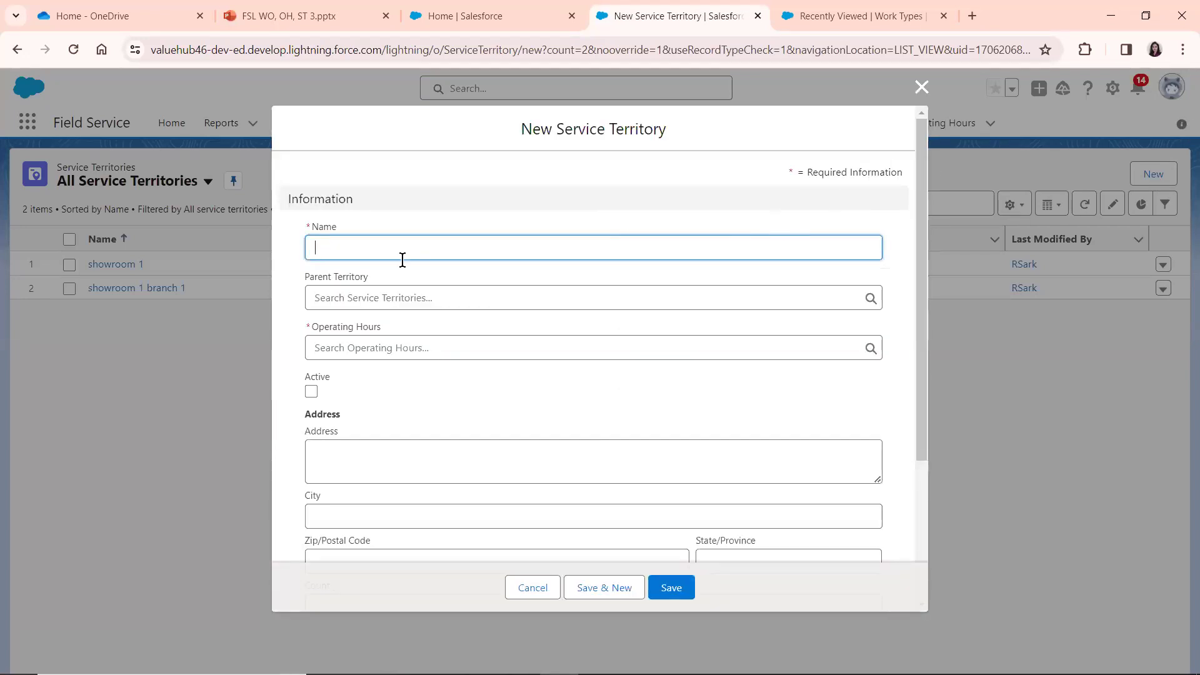
pyautogui.write('Las Vegas')
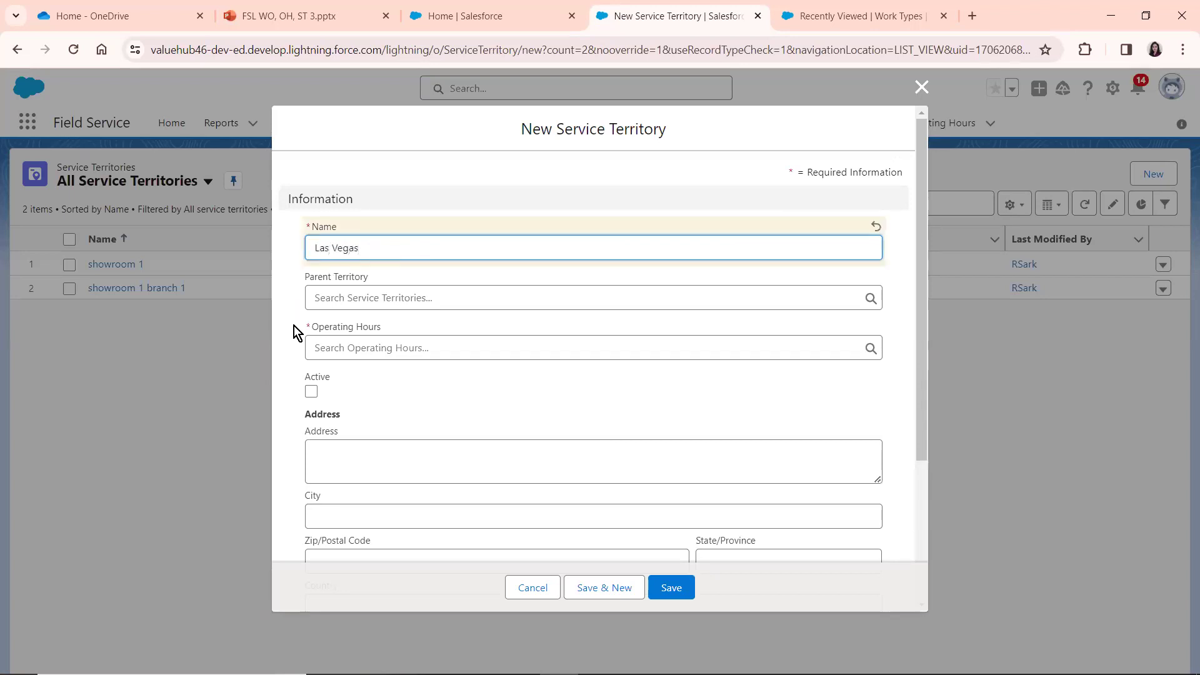
pyautogui.click(329, 343)
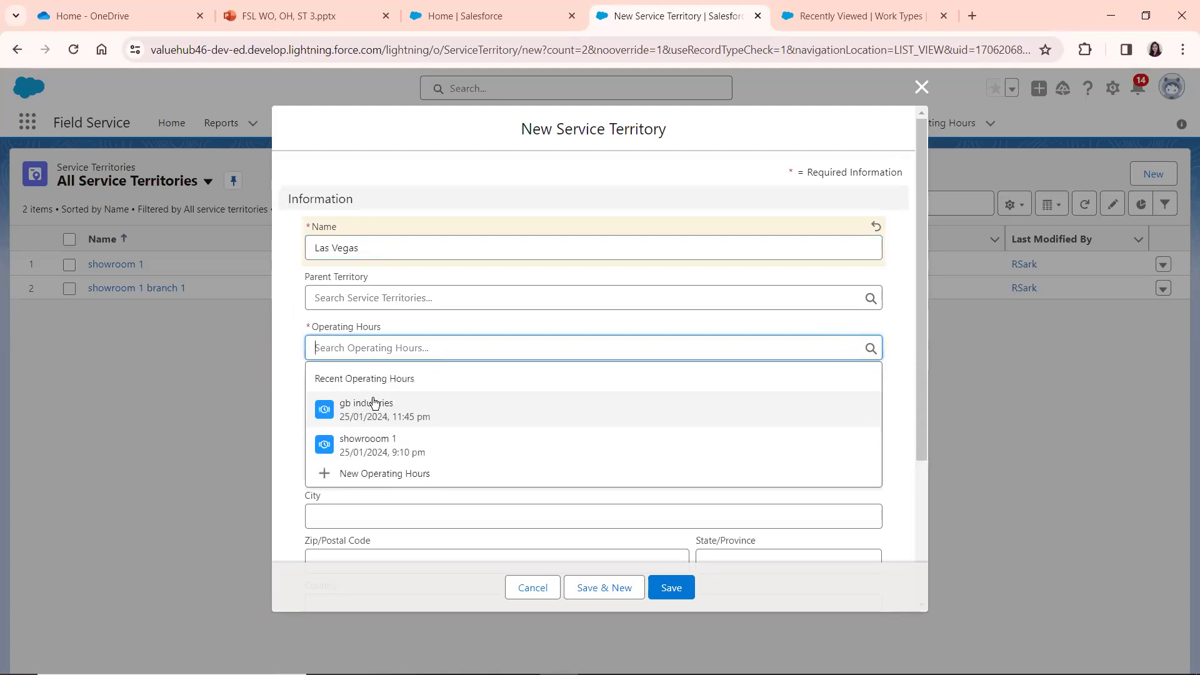
pyautogui.click(374, 407)
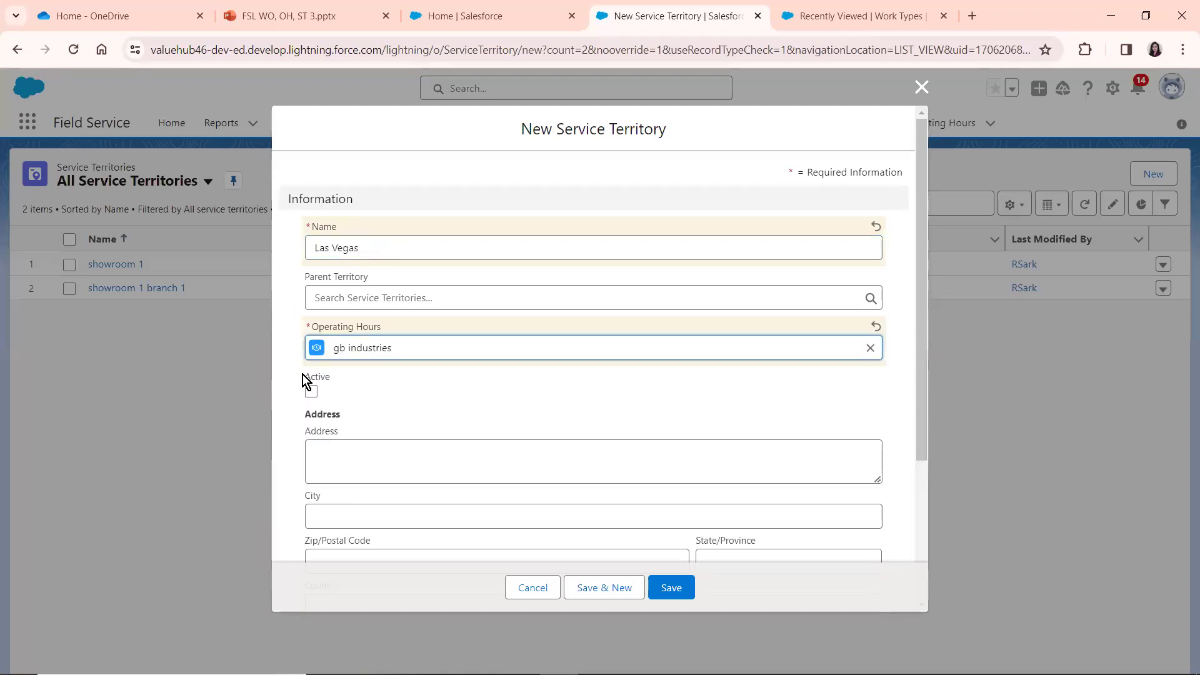
pyautogui.click(311, 389)
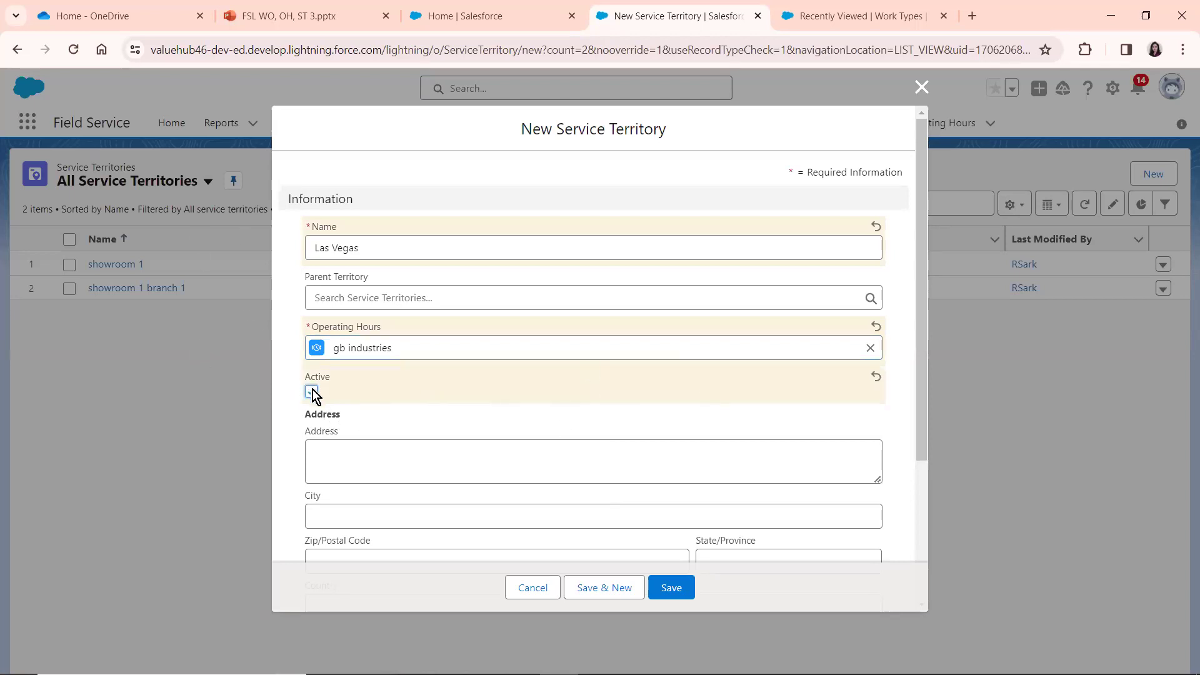
pyautogui.moveTo(922, 239); pyautogui.dragTo(906, 370)
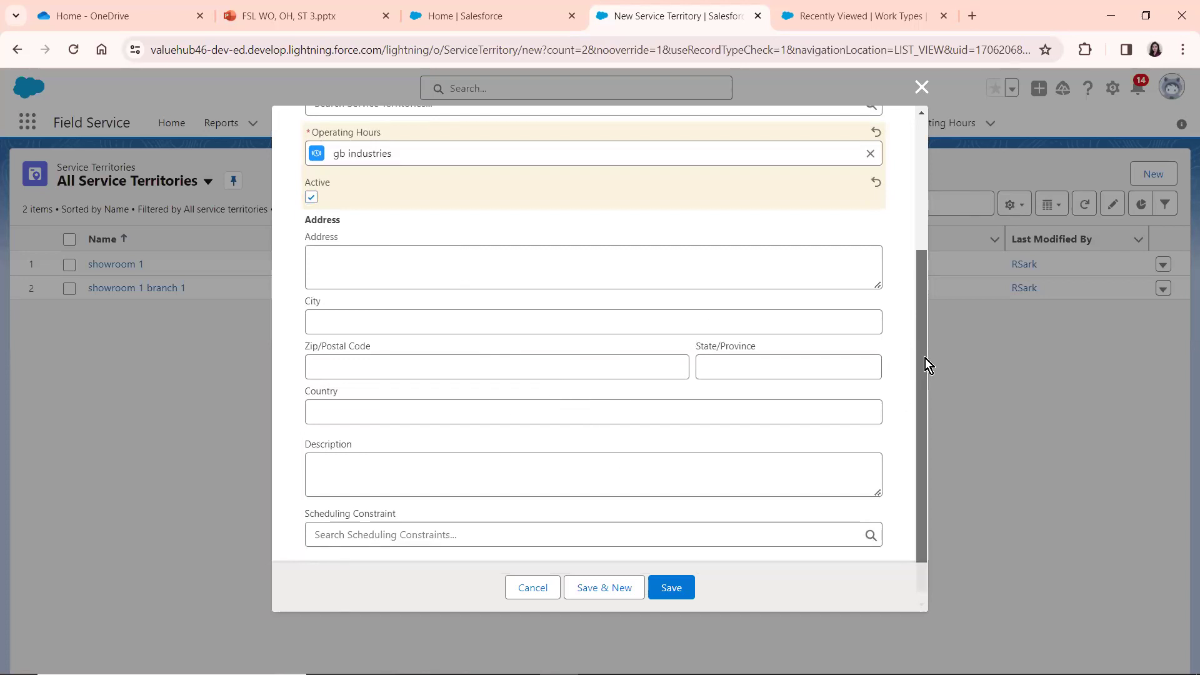
pyautogui.scroll(-1, 916, 421)
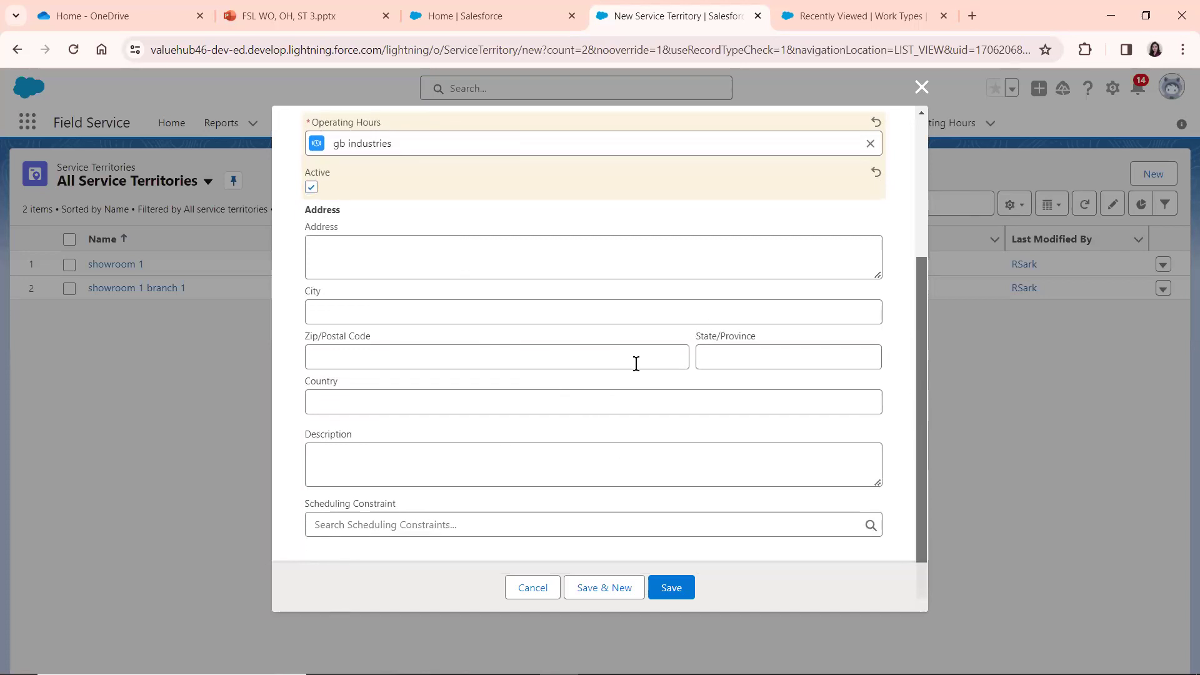
pyautogui.click(672, 588)
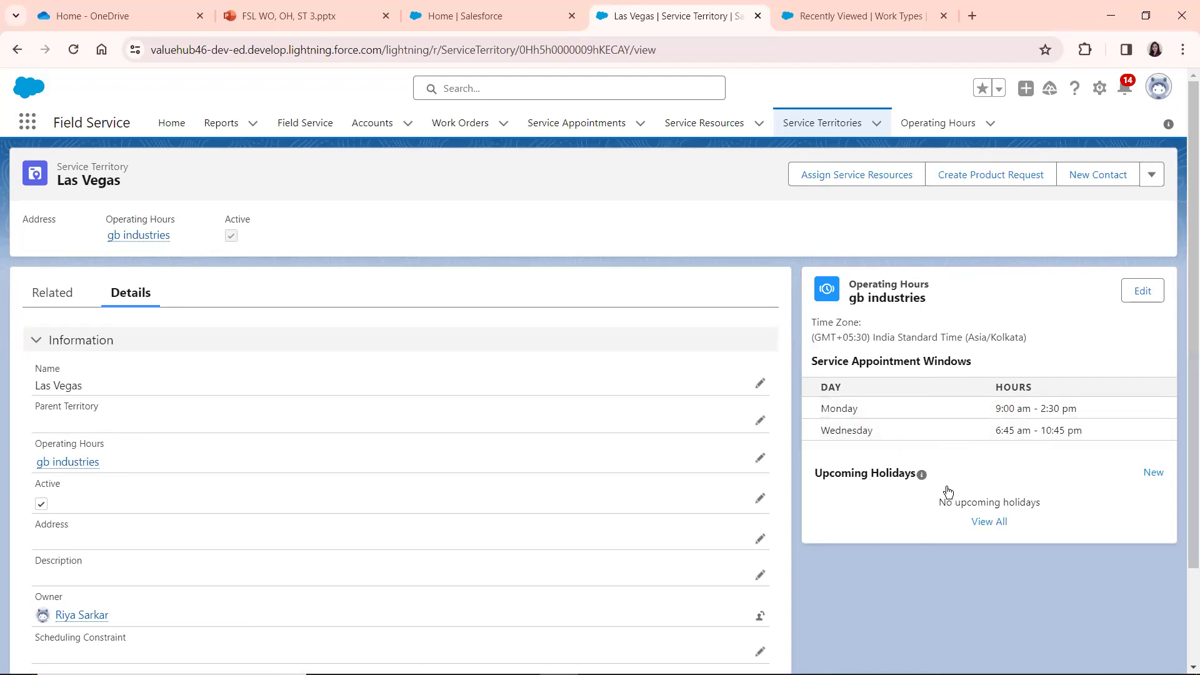
pyautogui.click(1155, 474)
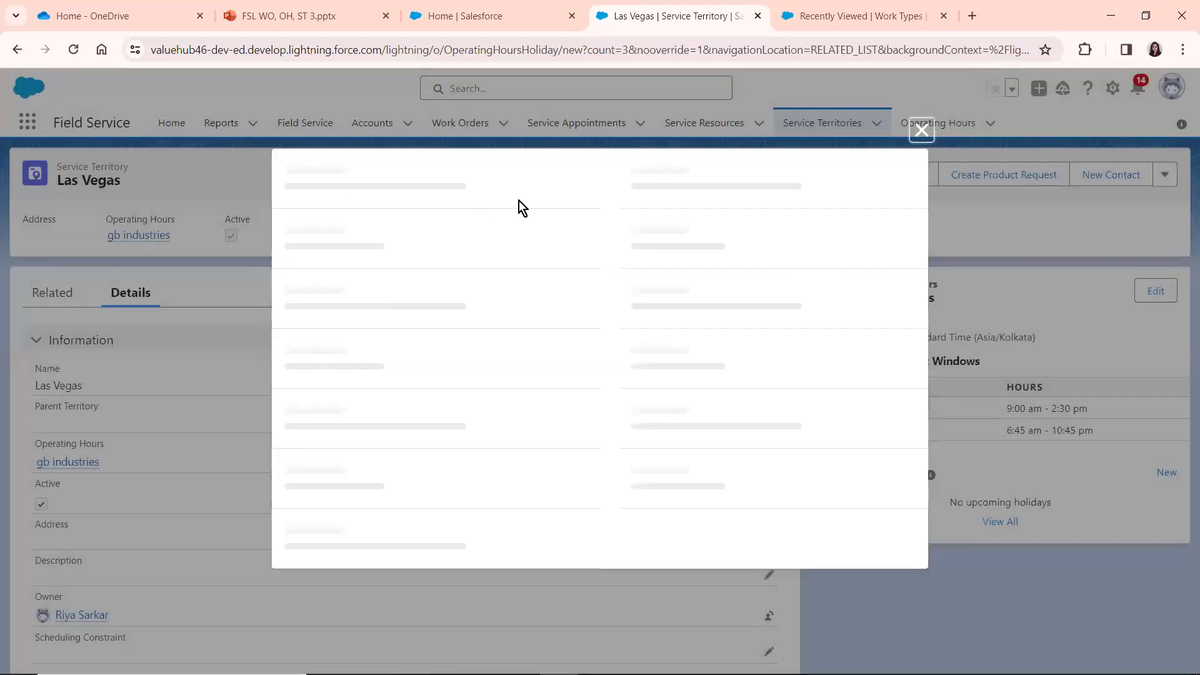
pyautogui.click(336, 413)
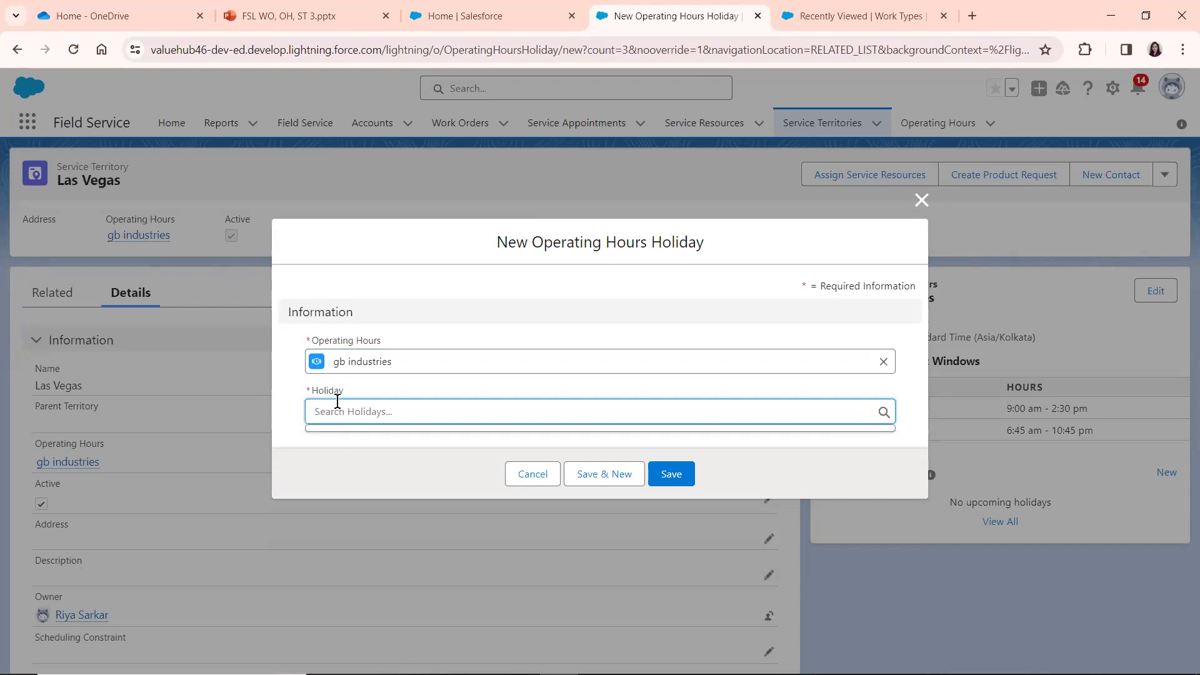
pyautogui.click(530, 474)
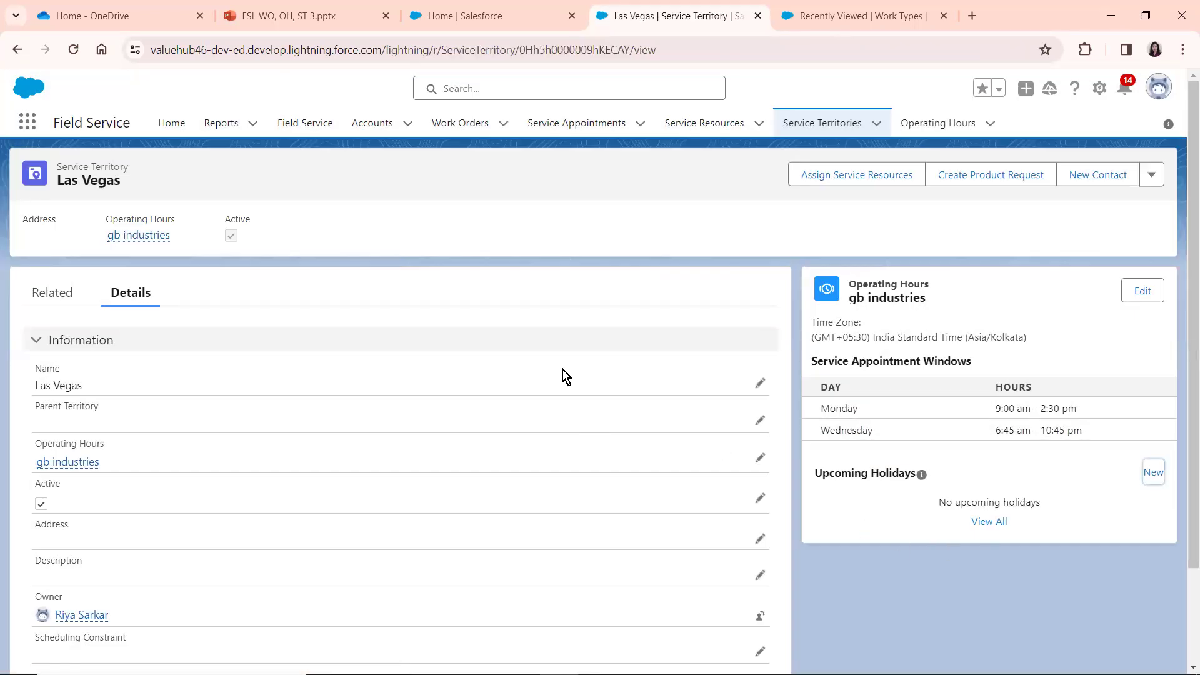
# - Review the Las Vegas territory's details and its related lists, from territory members down to shifts
pyautogui.scroll(-2, 1184, 300)
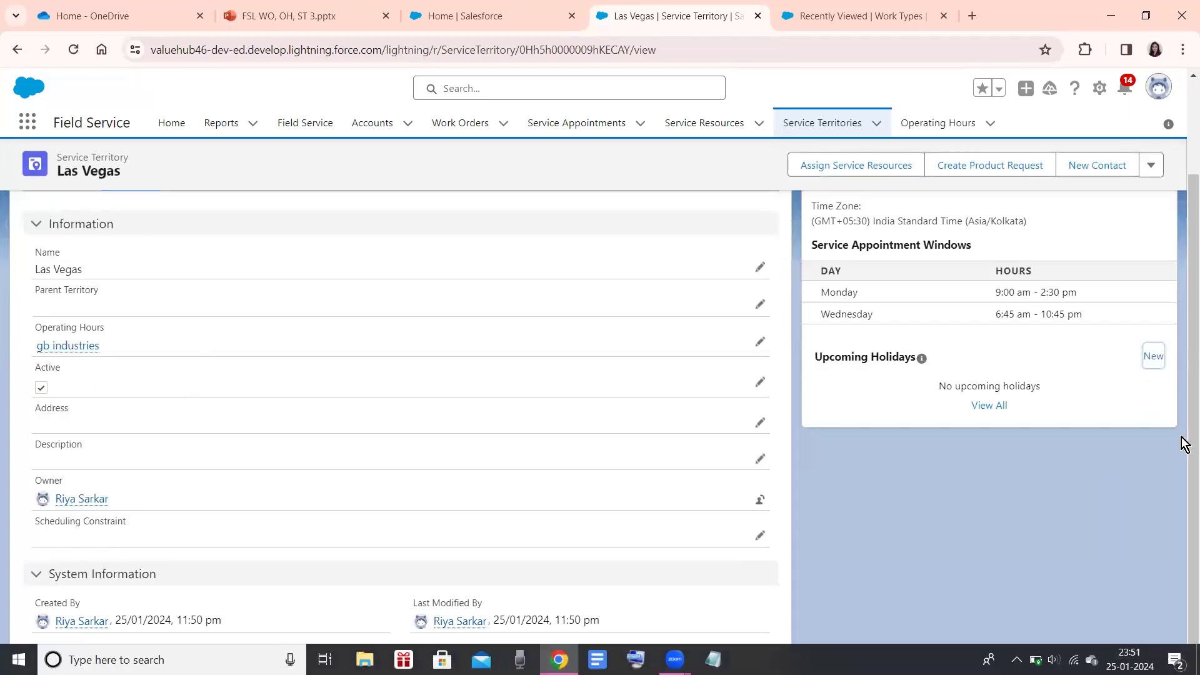
pyautogui.scroll(2, 1183, 268)
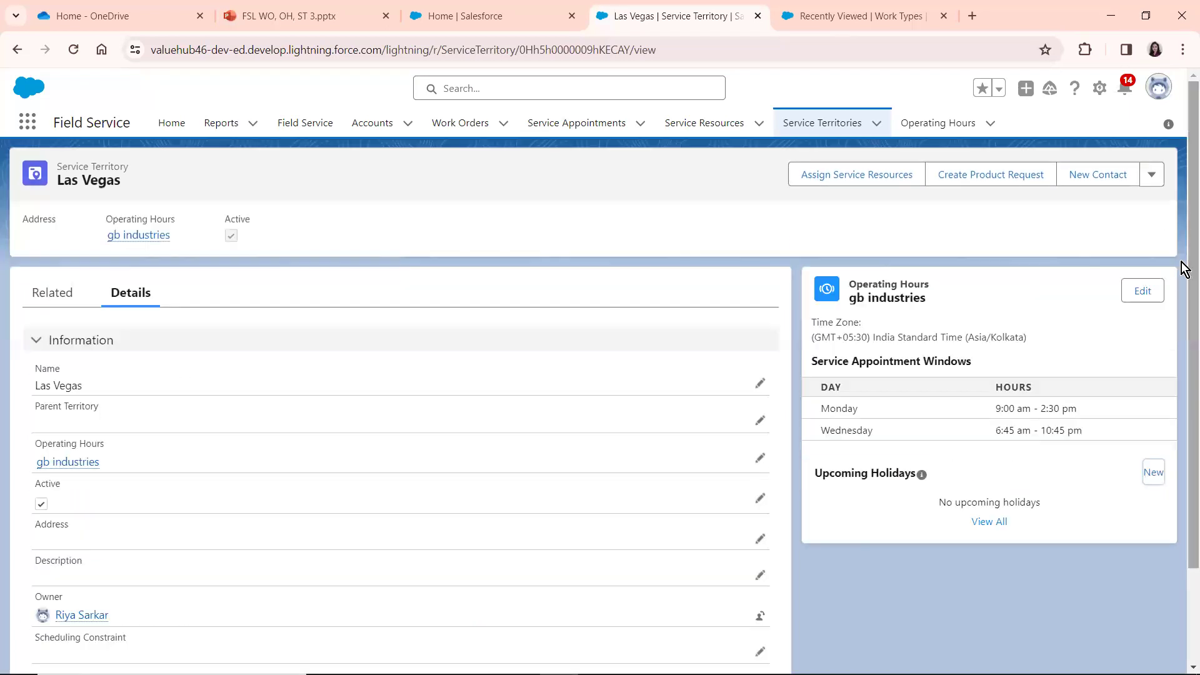
pyautogui.click(45, 292)
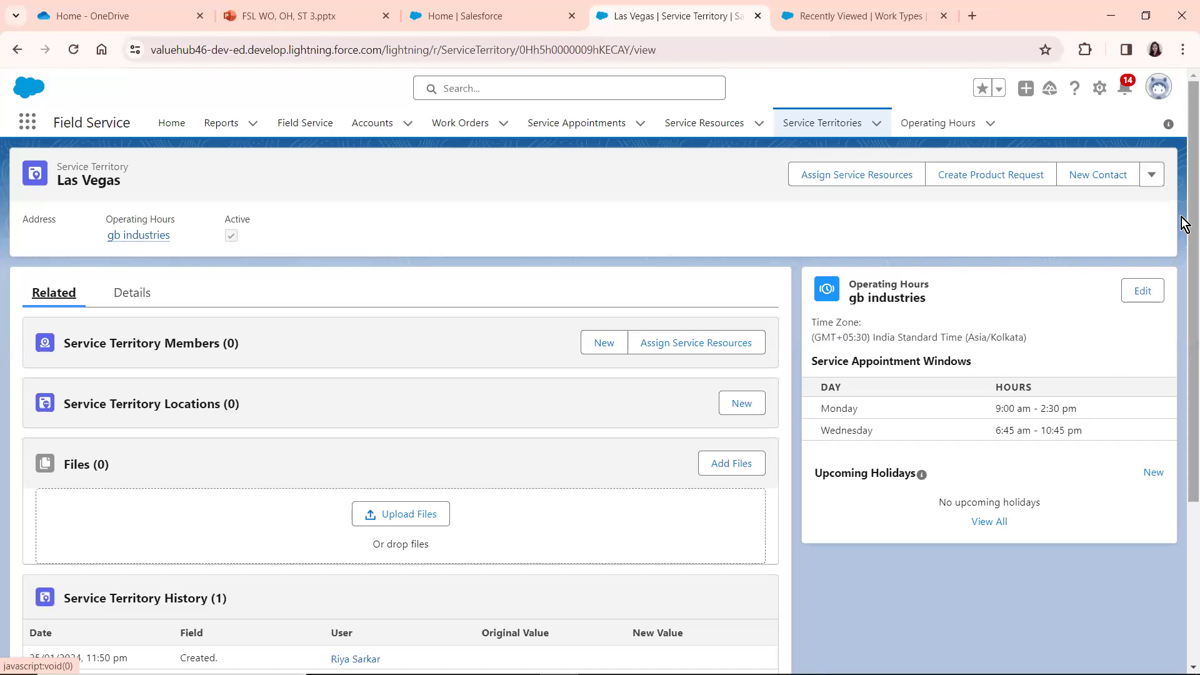
pyautogui.scroll(-3, 1181, 403)
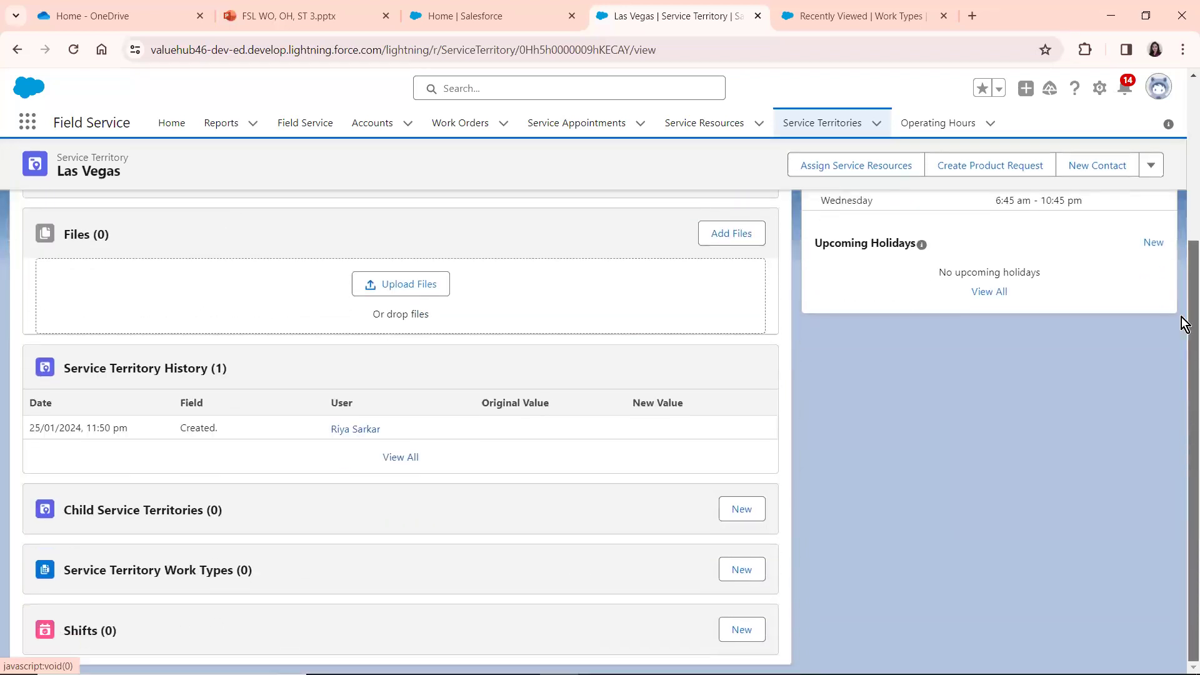
pyautogui.scroll(3, 1185, 325)
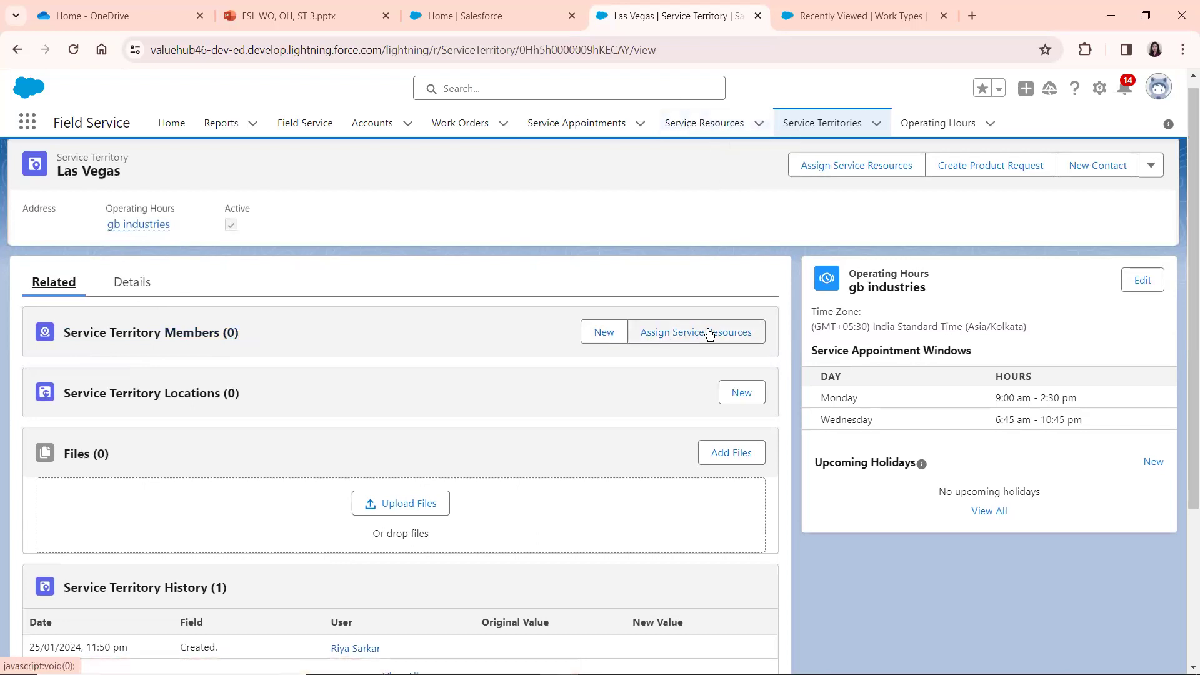
# - Start a new Las Vegas territory member and fill in a new active service resource for it with a name and resource type Dispatcher
pyautogui.click(598, 333)
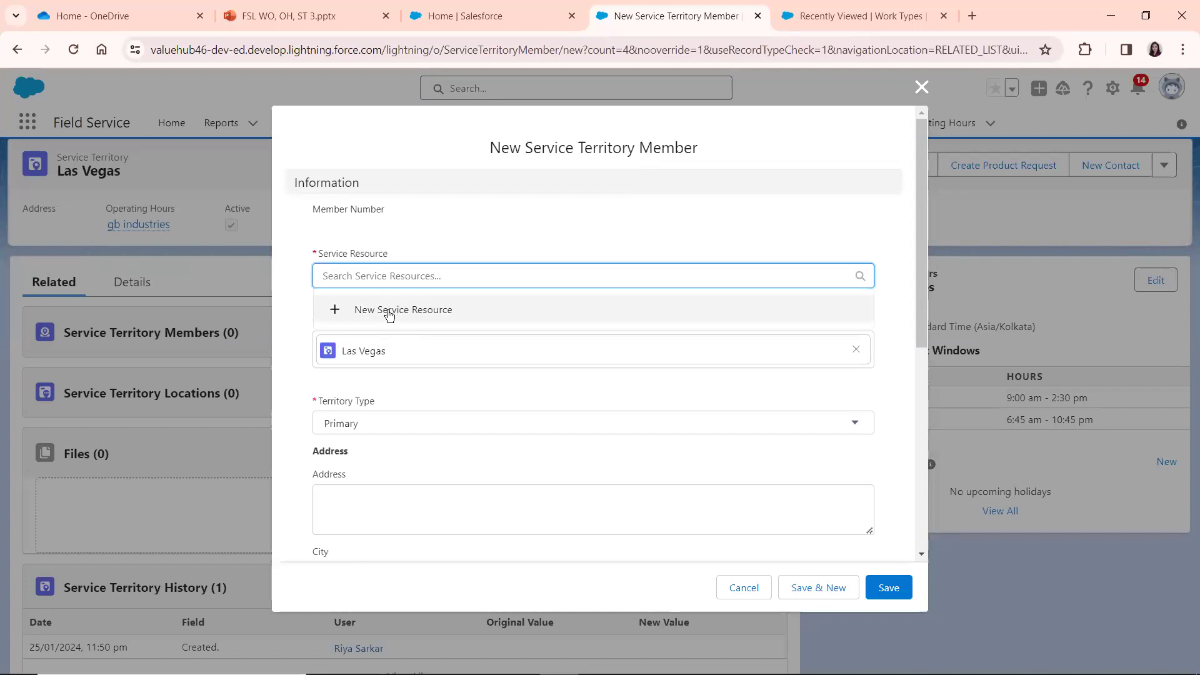
pyautogui.click(388, 306)
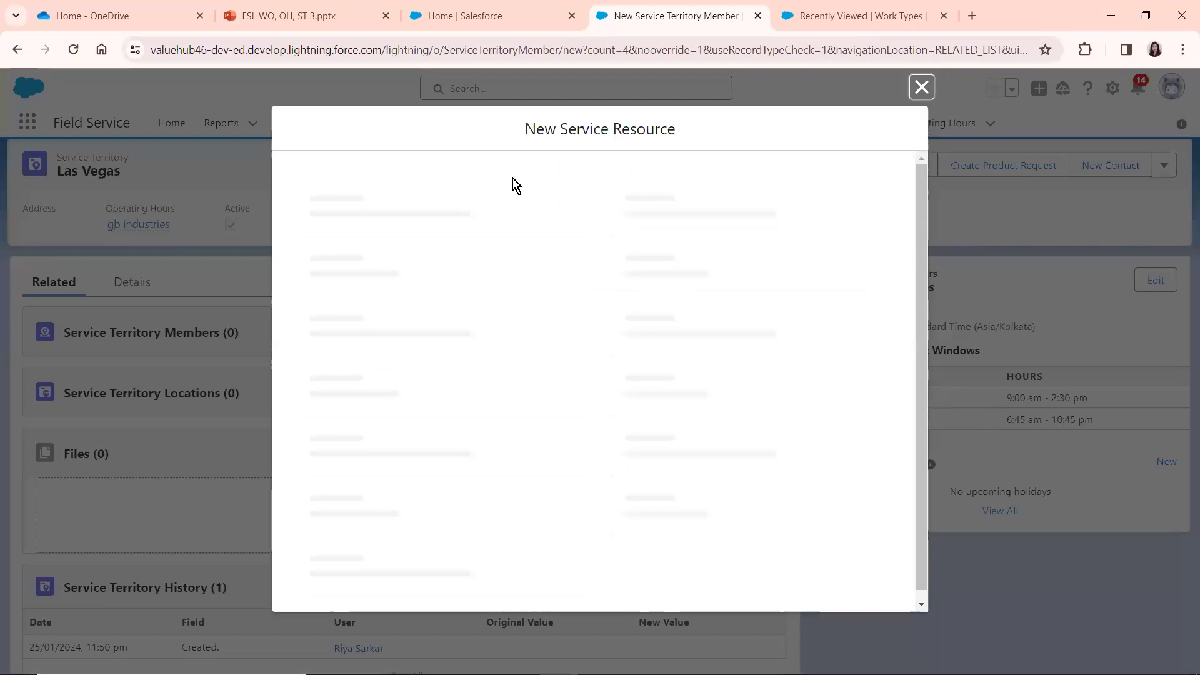
pyautogui.click(351, 310)
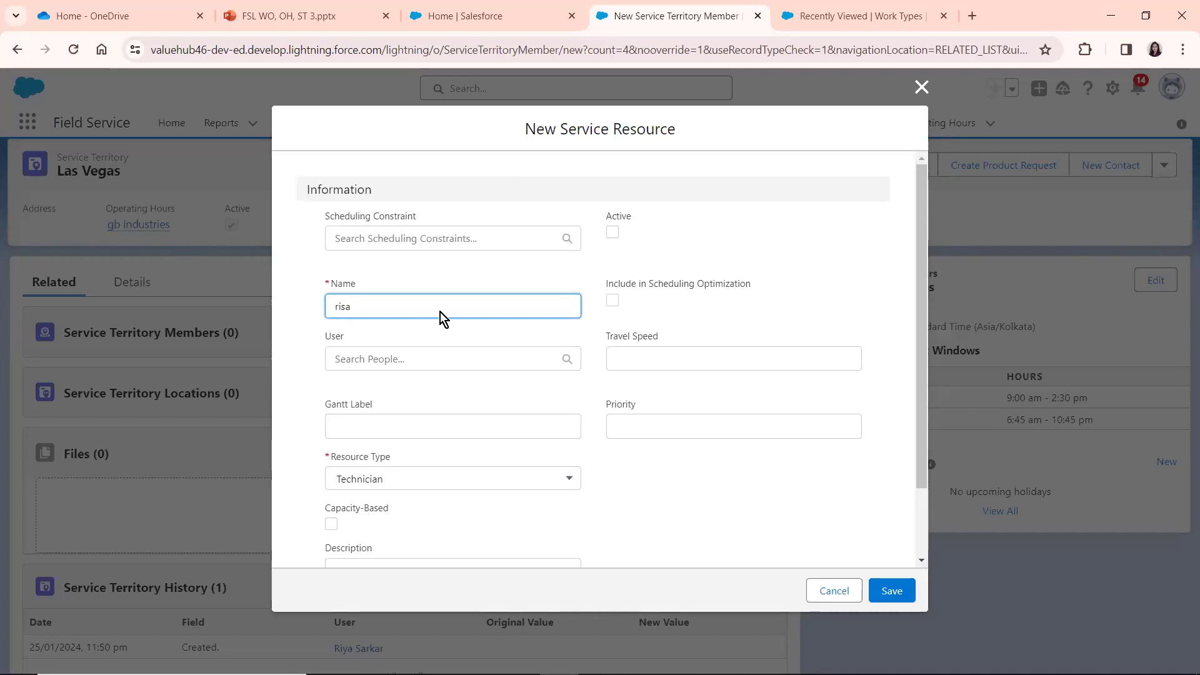
pyautogui.click(616, 232)
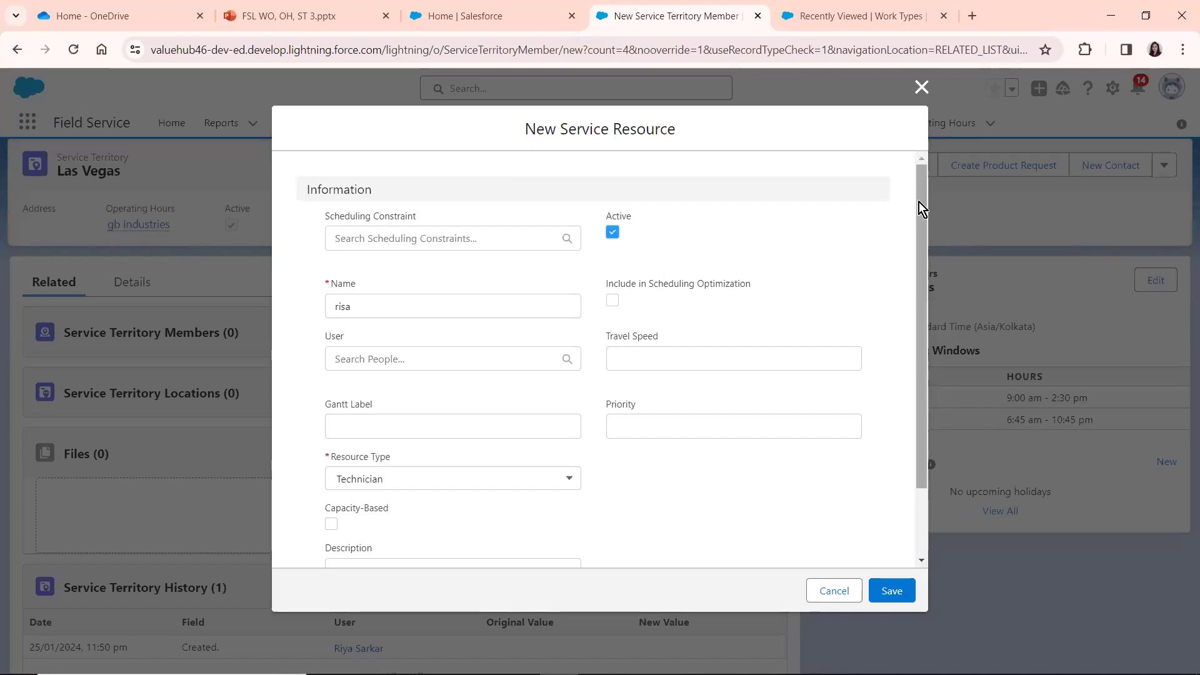
pyautogui.moveTo(919, 204); pyautogui.dragTo(897, 317)
pyautogui.click(359, 393)
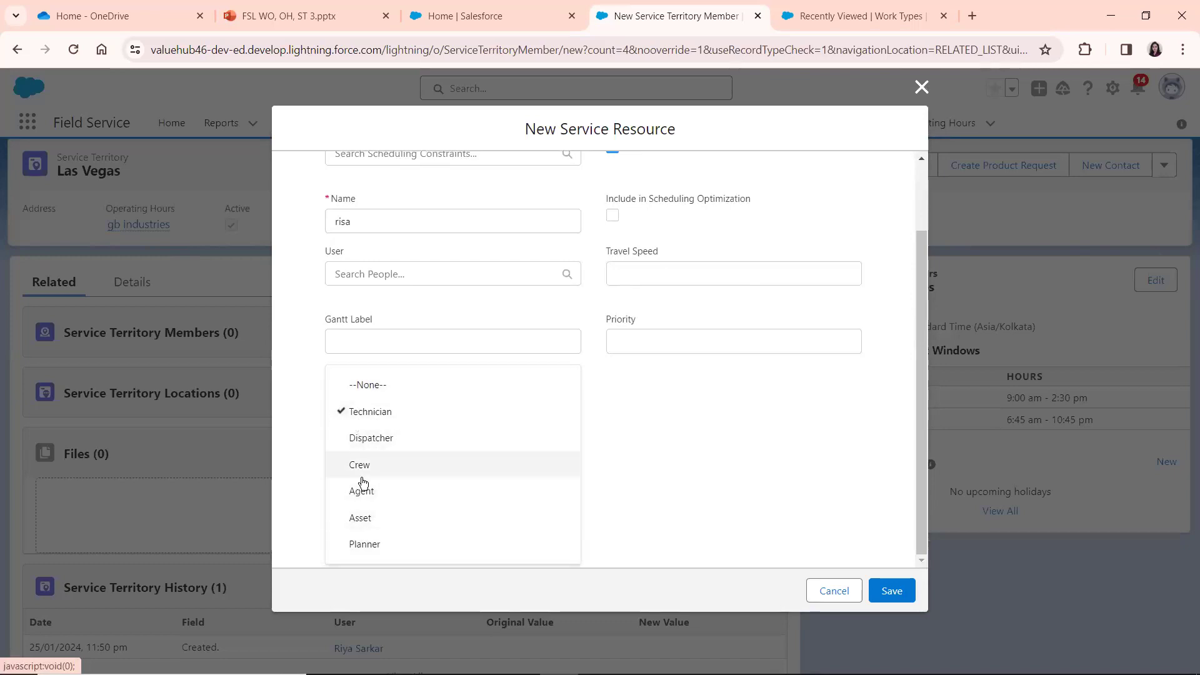
pyautogui.click(374, 440)
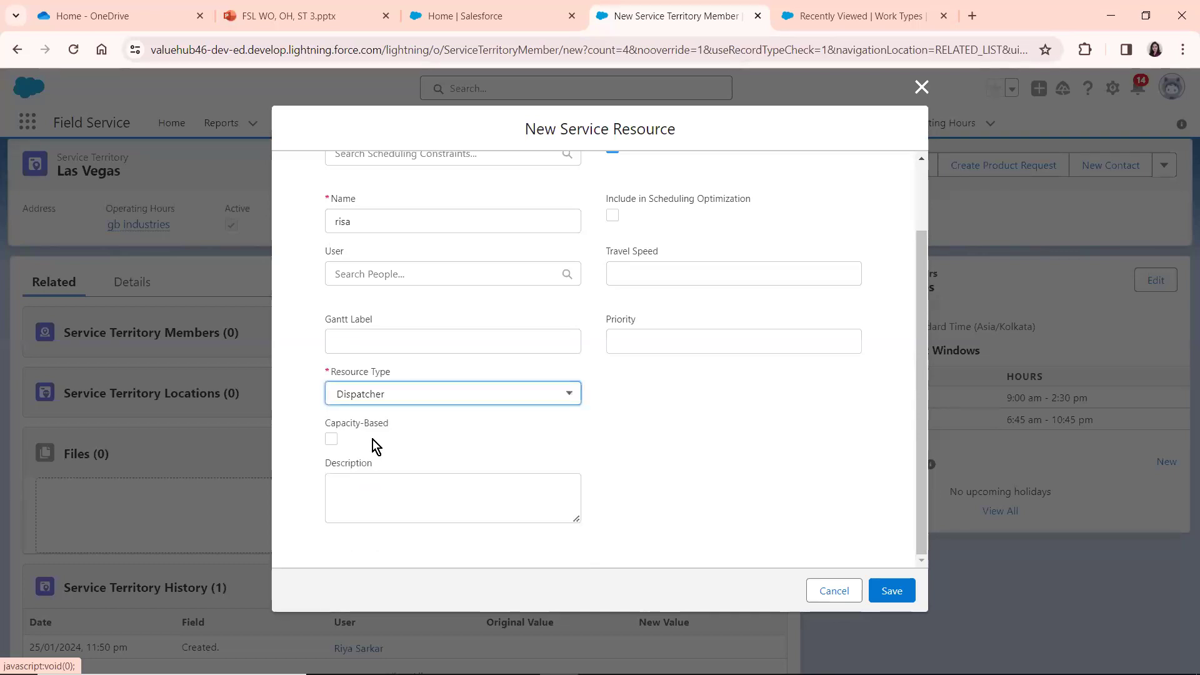
# - Assign the only suggested person as the new service resource's user and save the resource
pyautogui.click(892, 591)
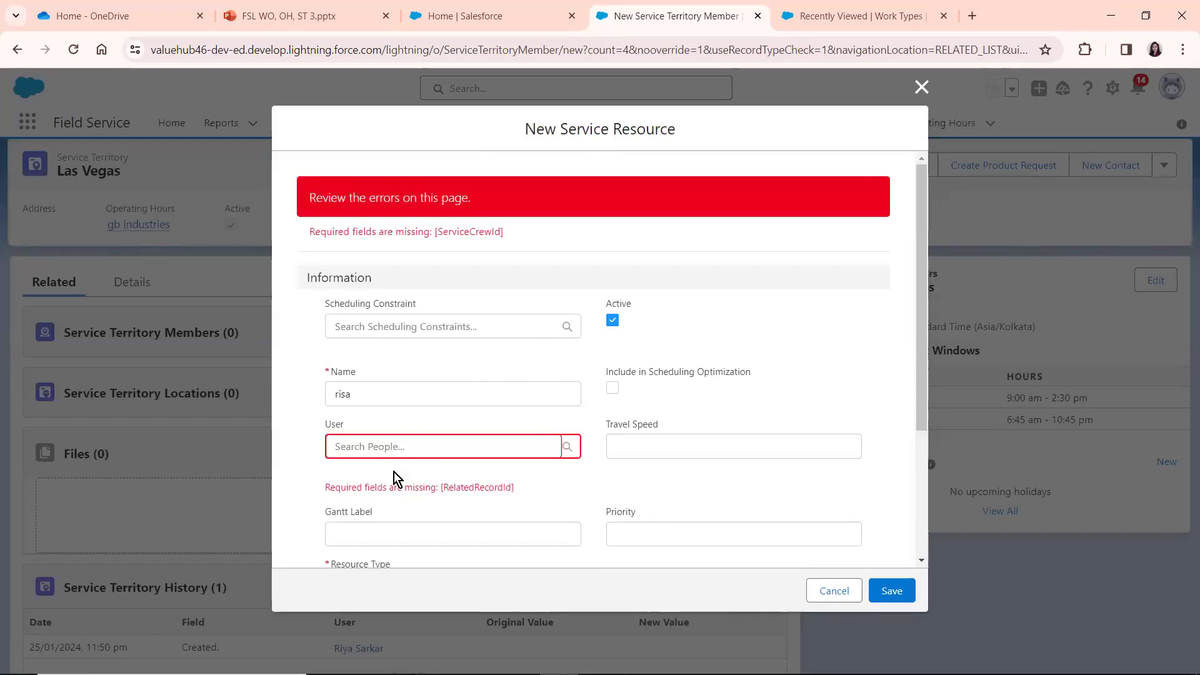
pyautogui.click(370, 447)
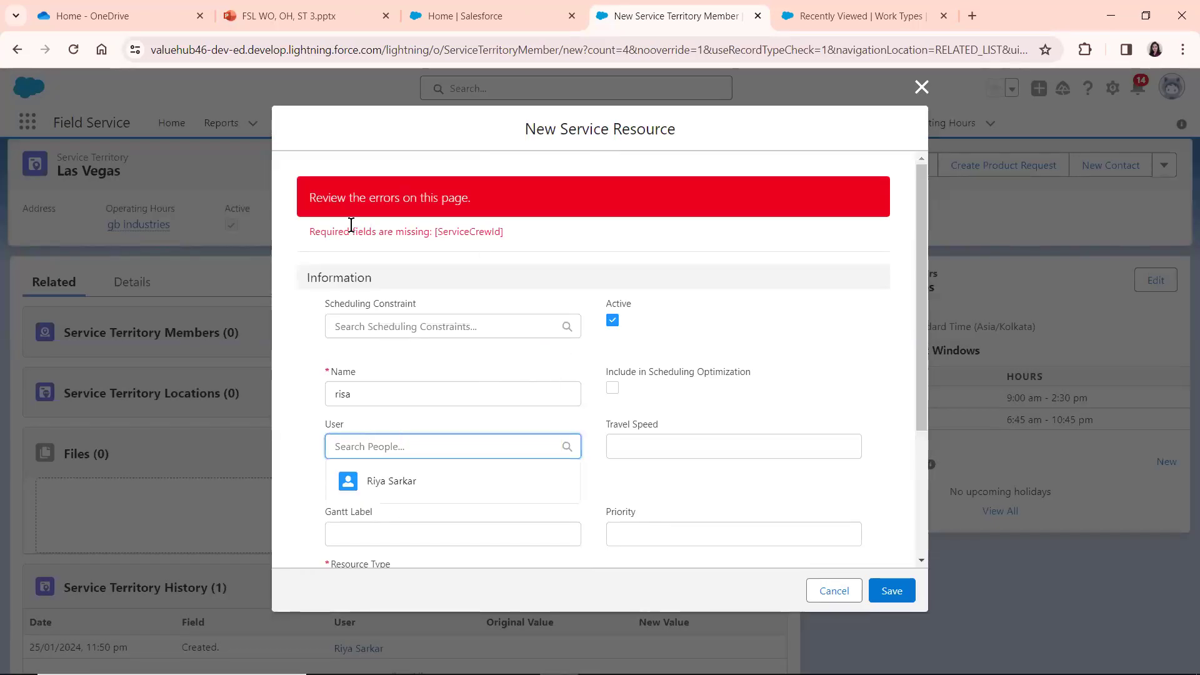
pyautogui.click(381, 481)
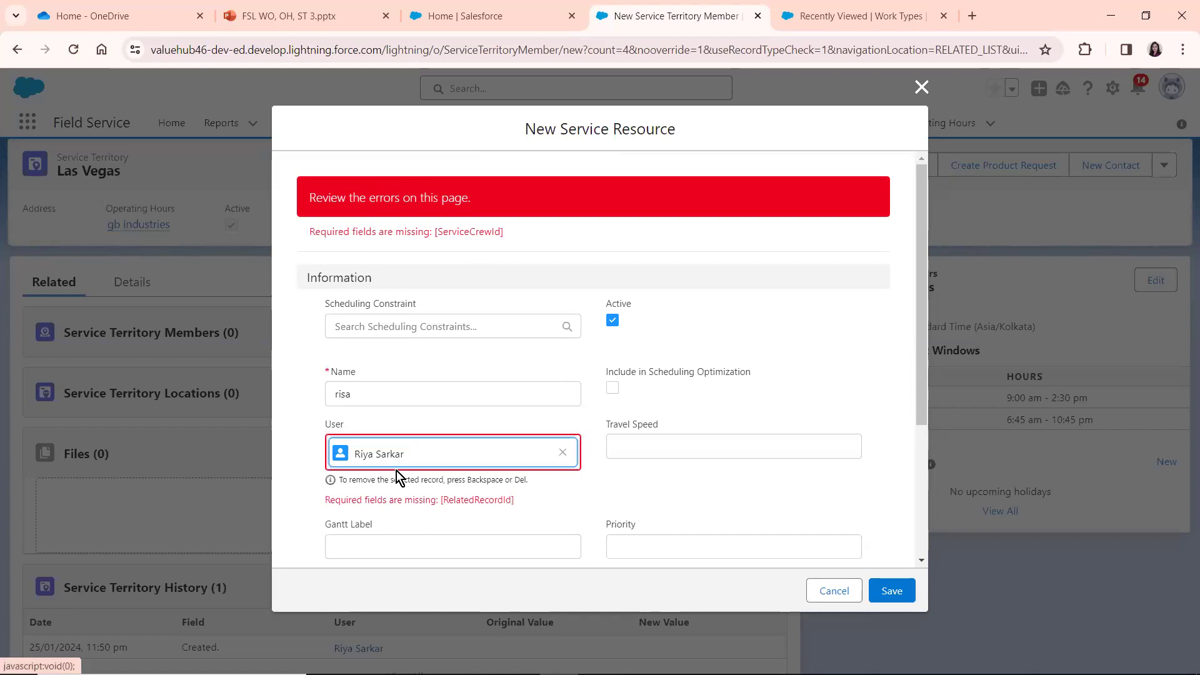
pyautogui.click(373, 421)
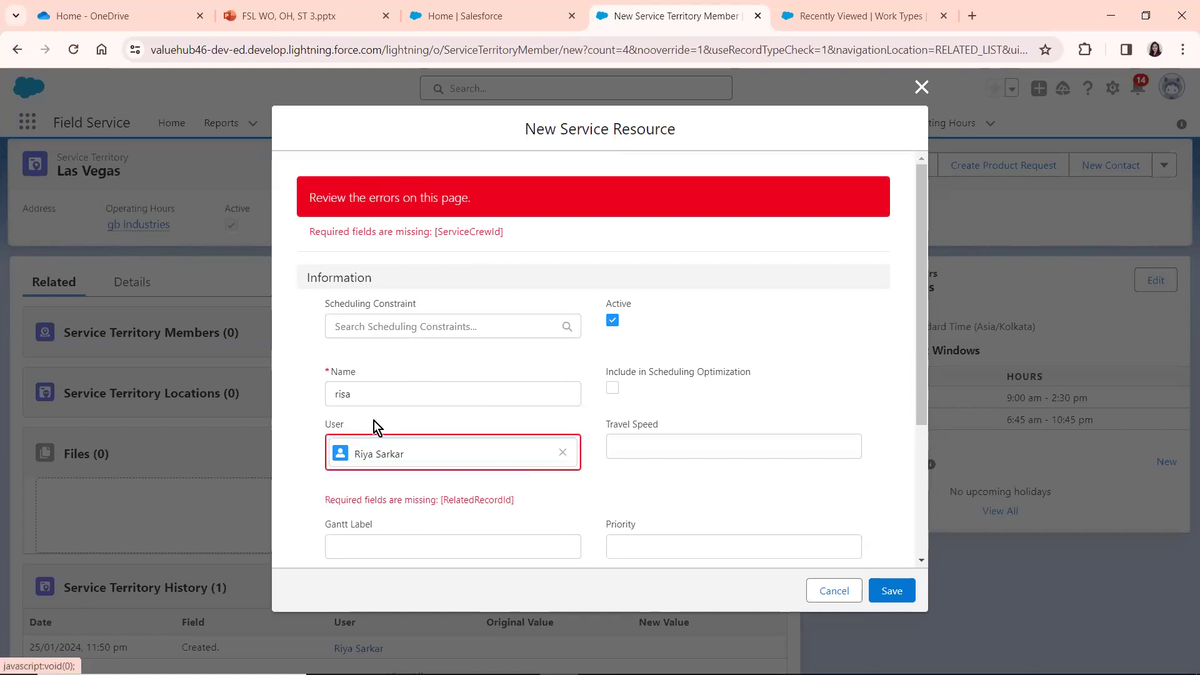
pyautogui.click(894, 590)
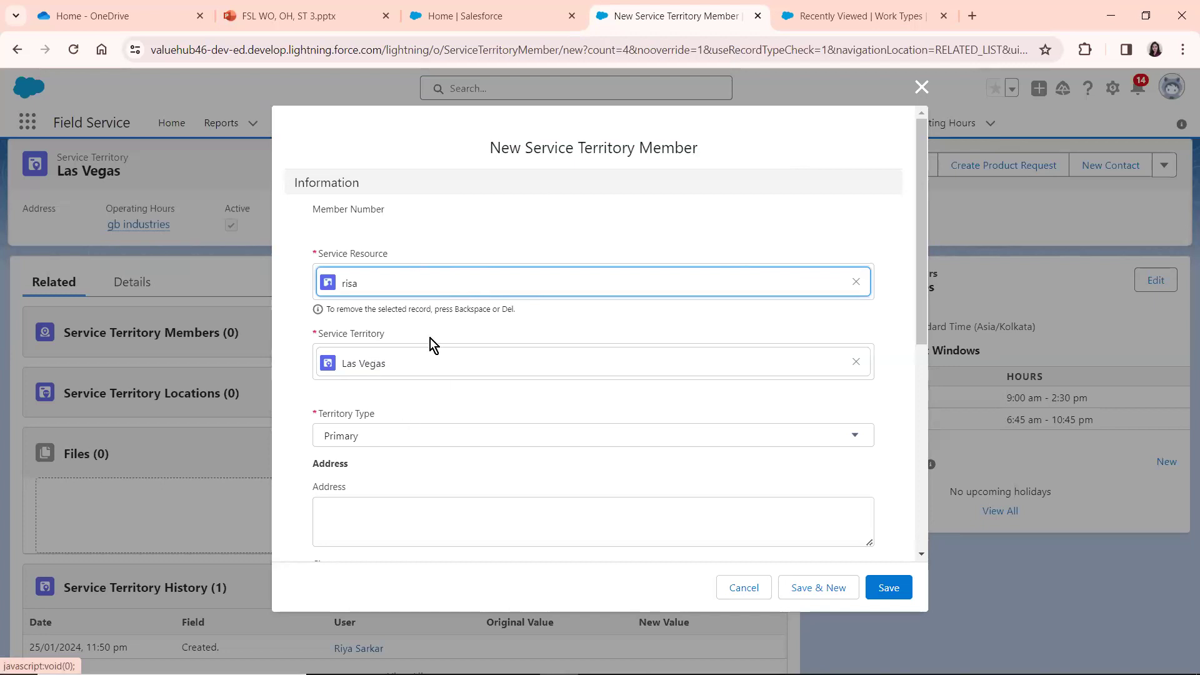
# - Set the territory member's start date to 26/01/2024 at 9:00 AM
pyautogui.click(665, 212)
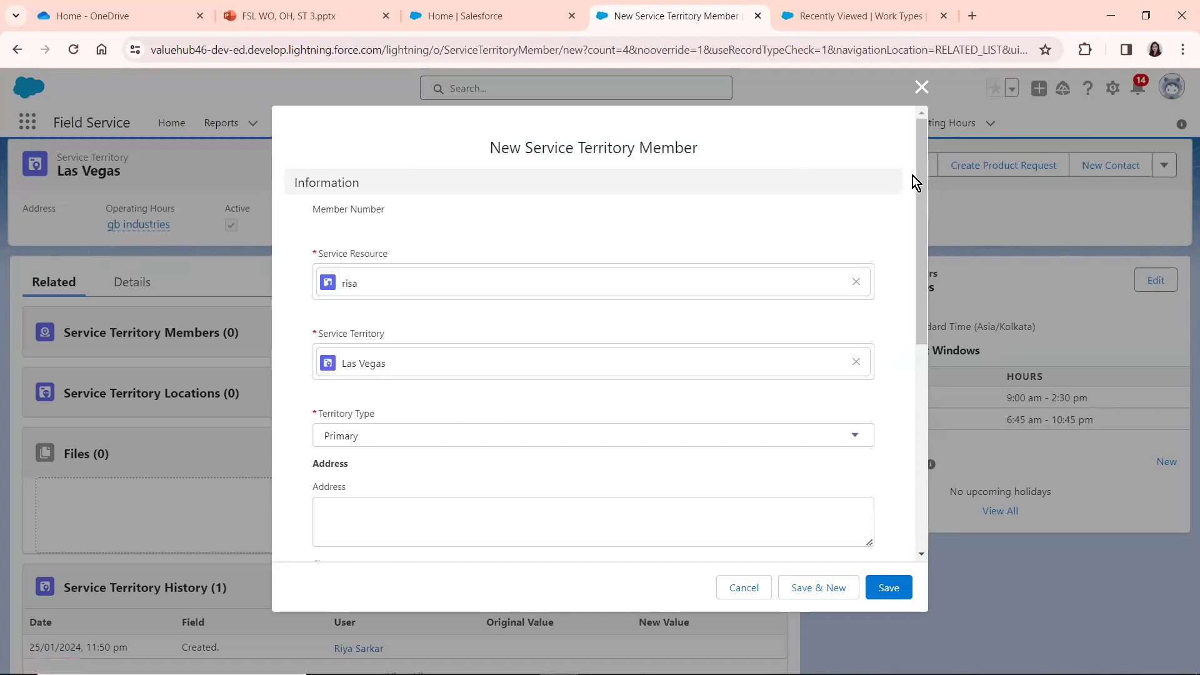
pyautogui.moveTo(923, 178); pyautogui.dragTo(891, 331)
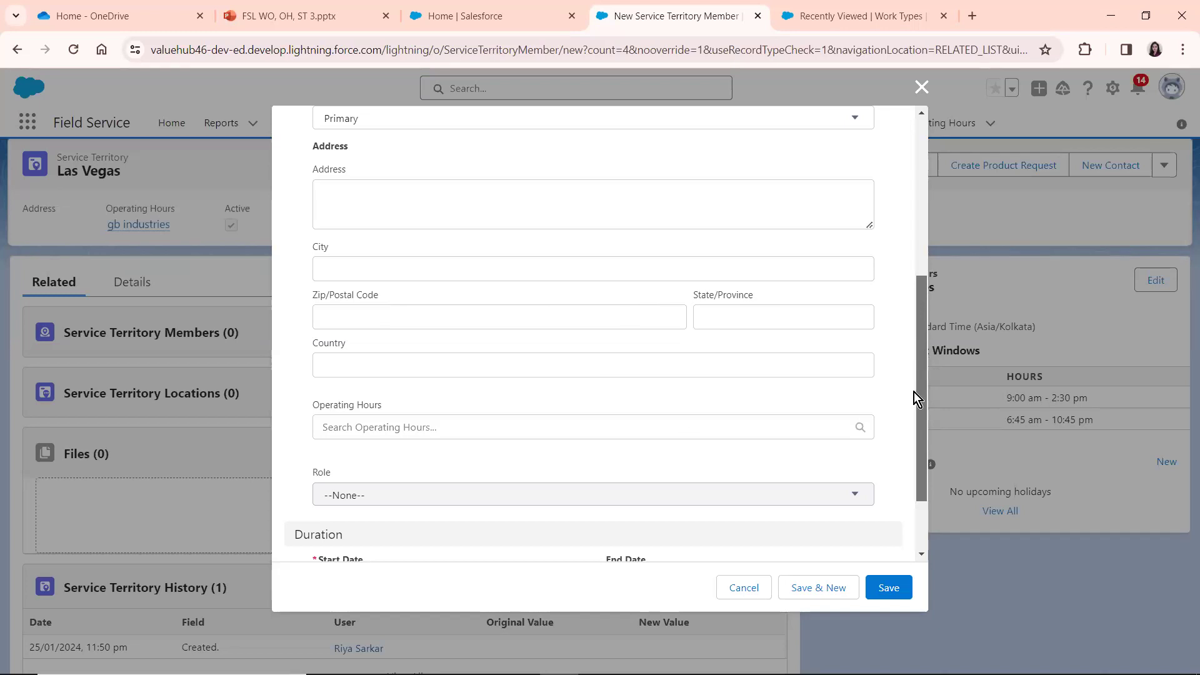
pyautogui.scroll(-2, 914, 392)
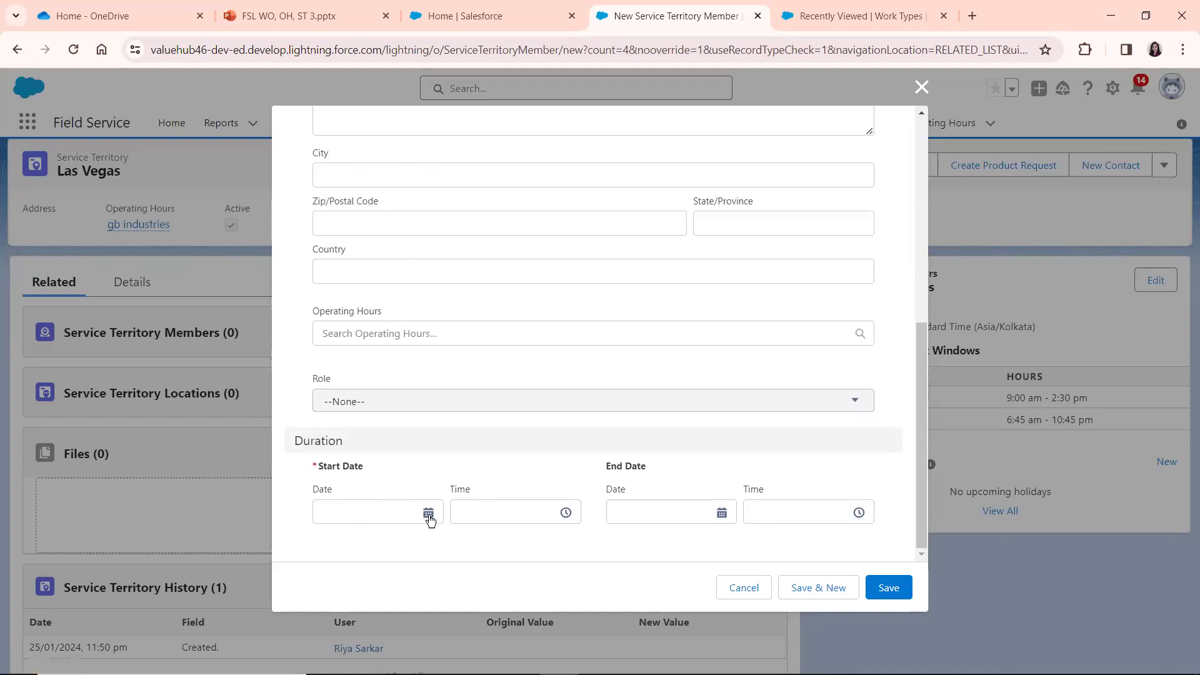
pyautogui.click(428, 514)
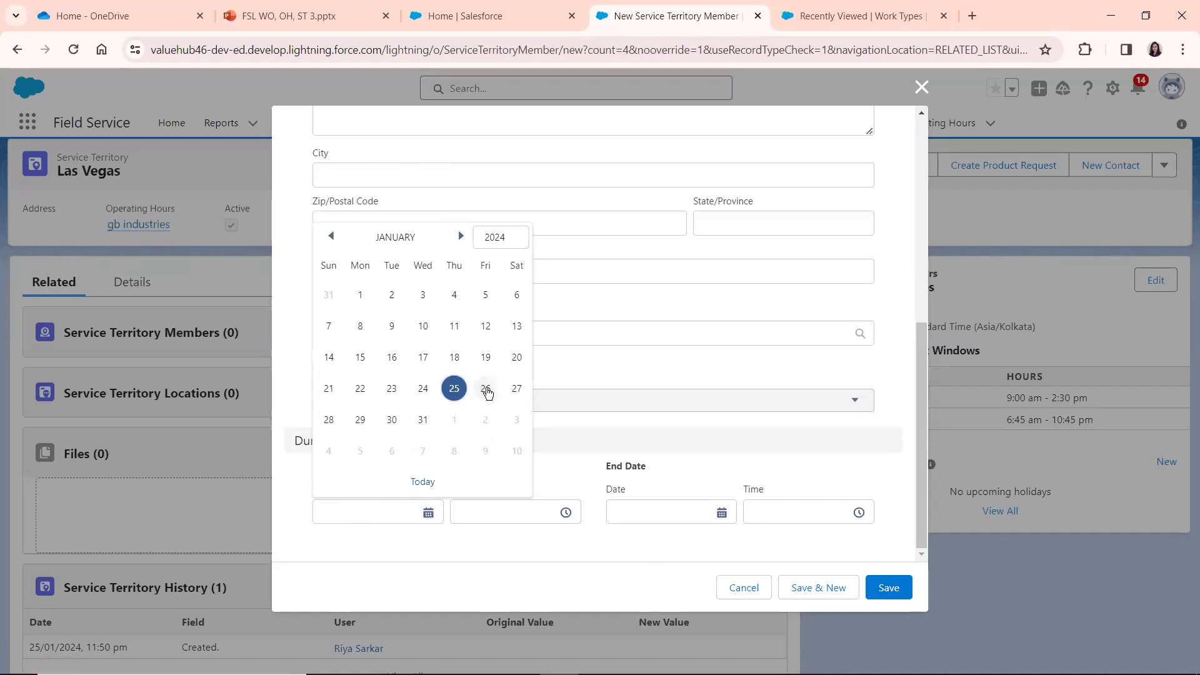
pyautogui.click(486, 389)
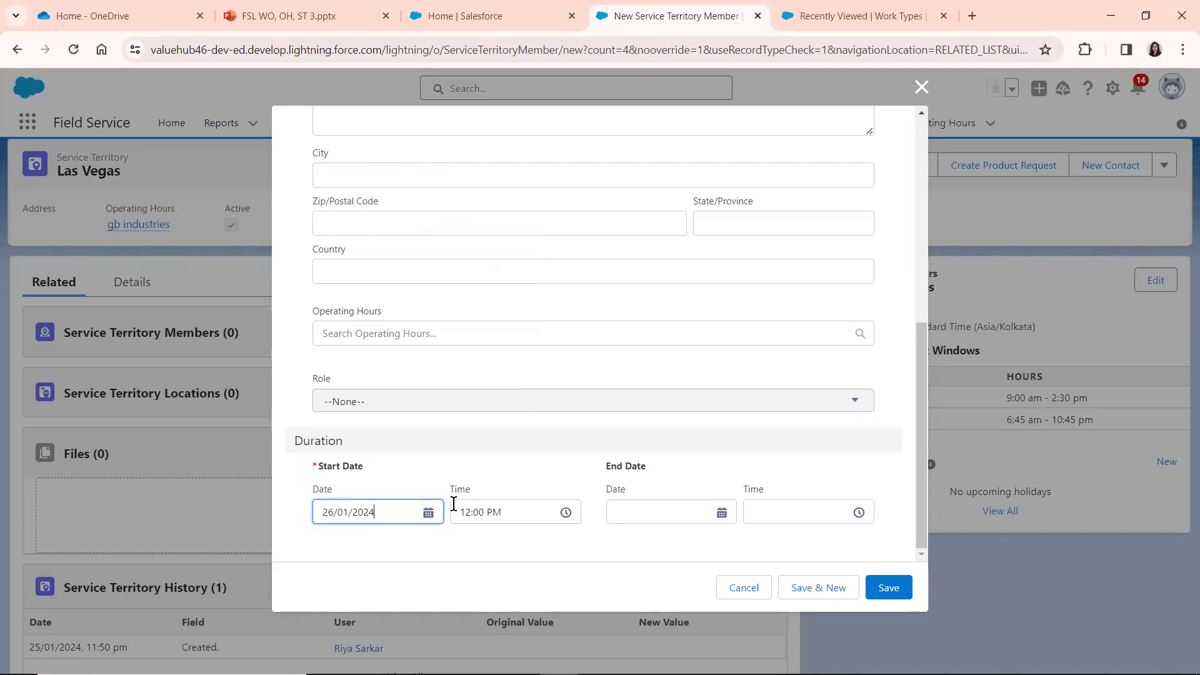
pyautogui.click(566, 512)
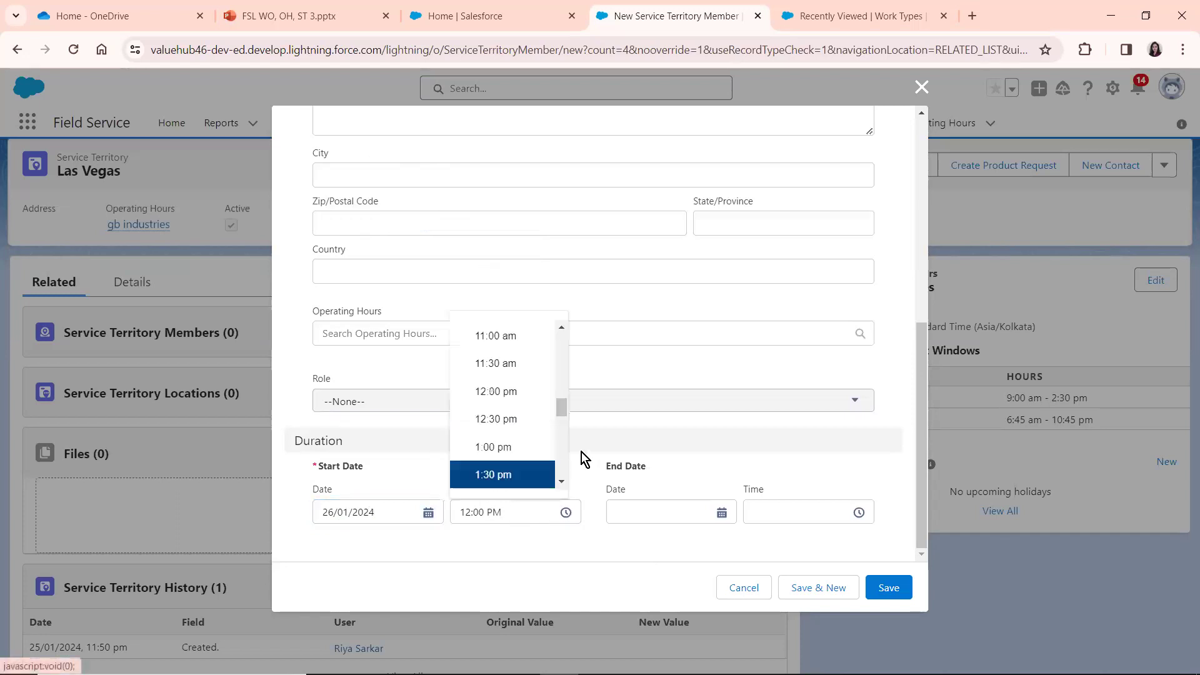
pyautogui.scroll(-5, 561, 419)
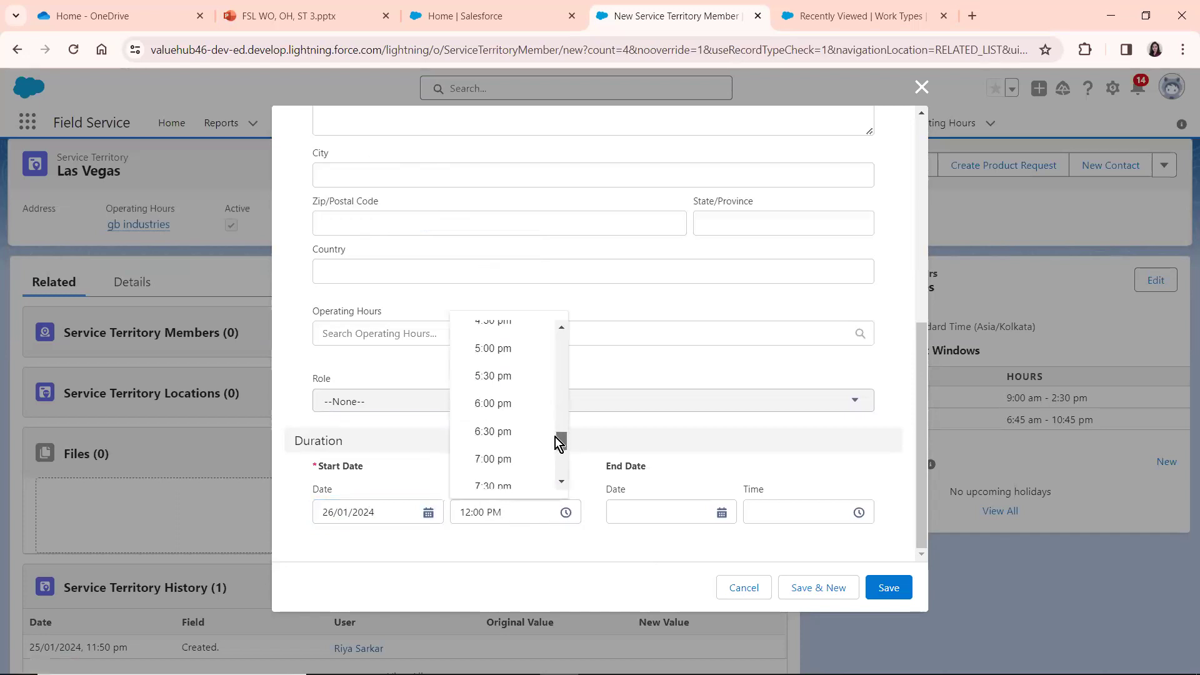
pyautogui.moveTo(558, 426); pyautogui.dragTo(562, 383)
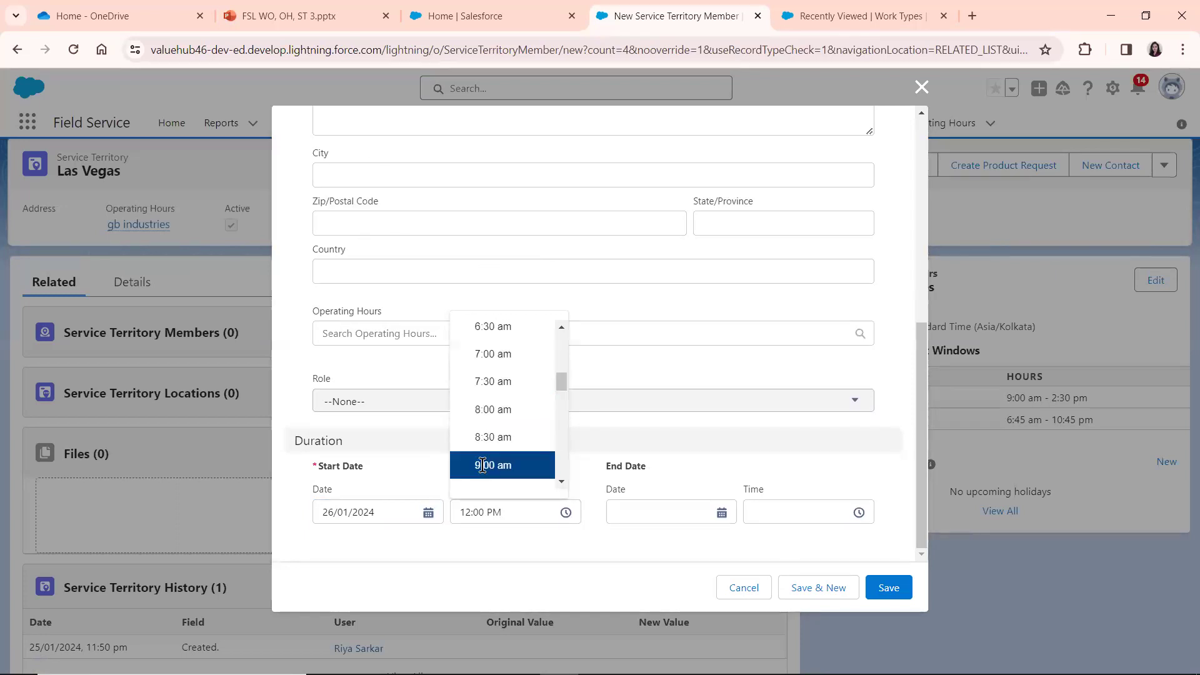
pyautogui.click(504, 463)
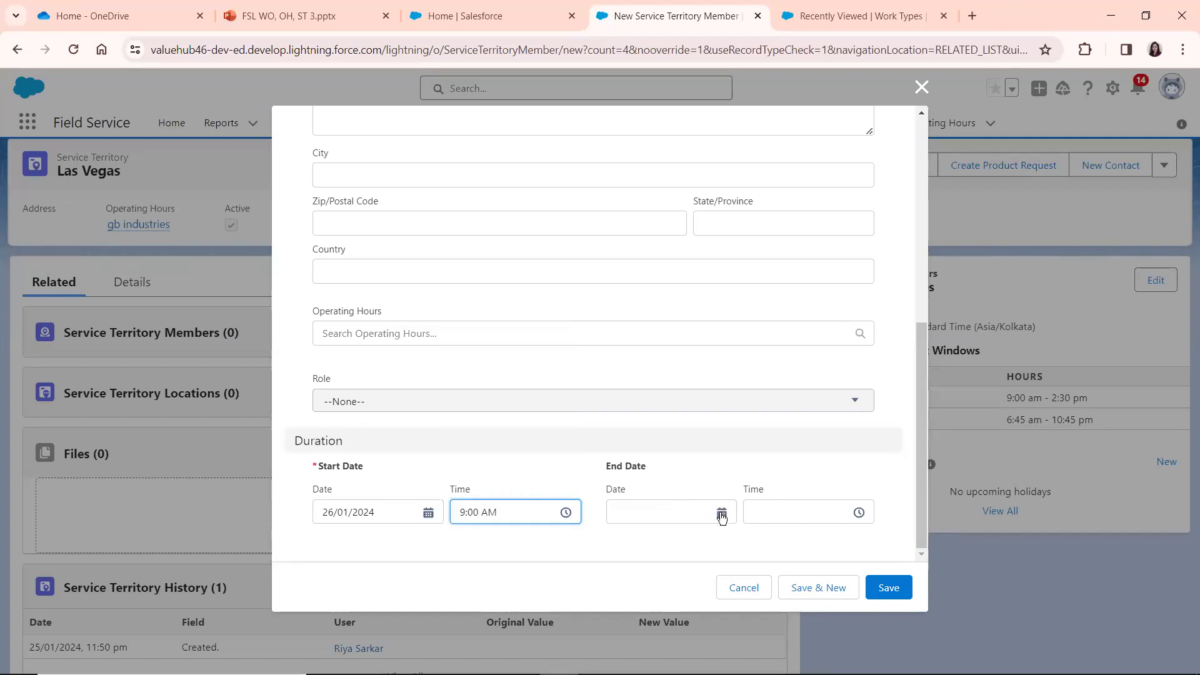
# - Set the territory member's end date to 31/01/2024 at 12:00 PM and save the member
pyautogui.click(722, 514)
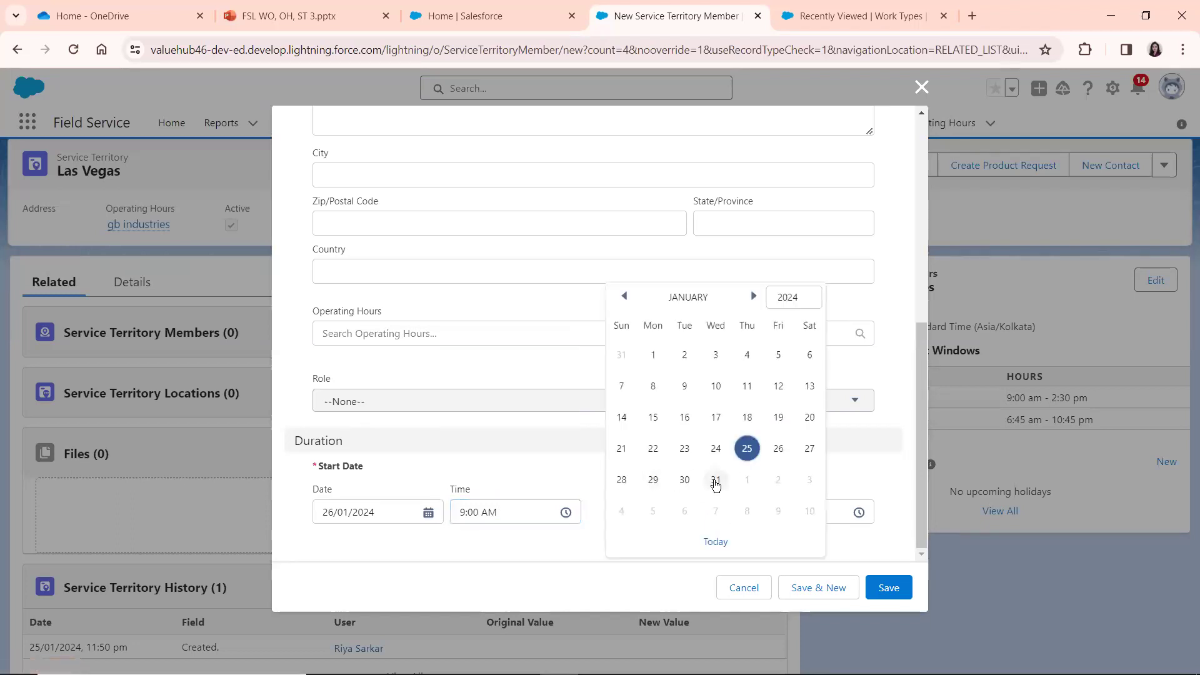
pyautogui.click(716, 481)
pyautogui.click(778, 510)
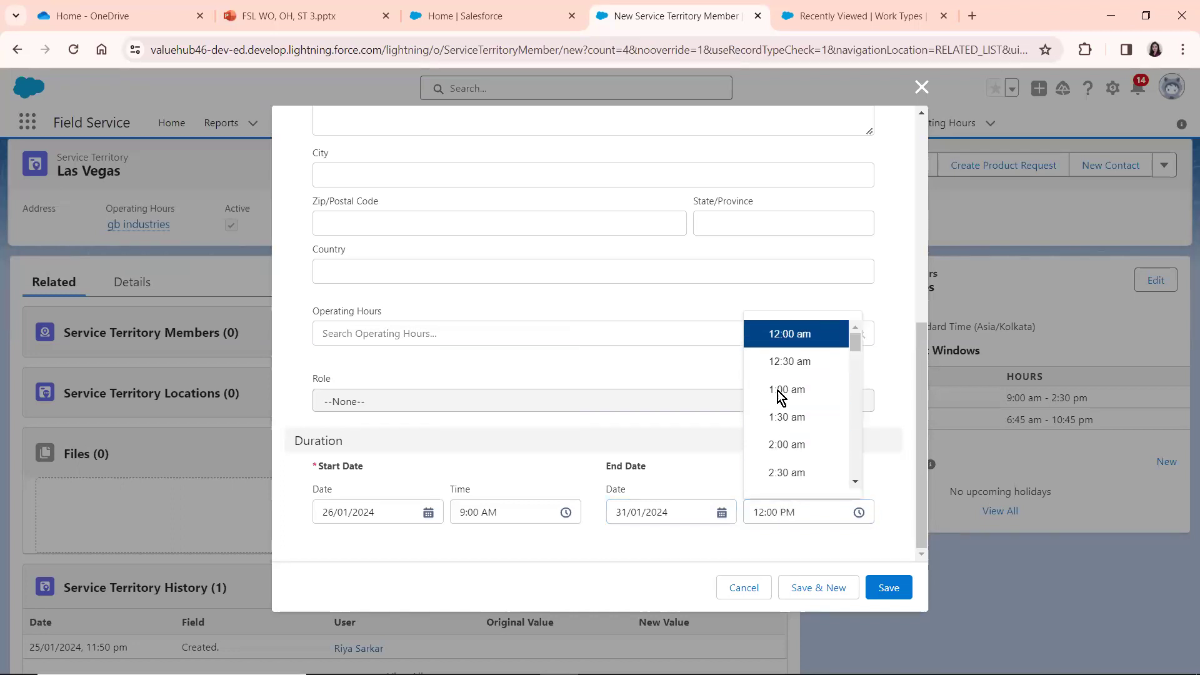
pyautogui.click(703, 556)
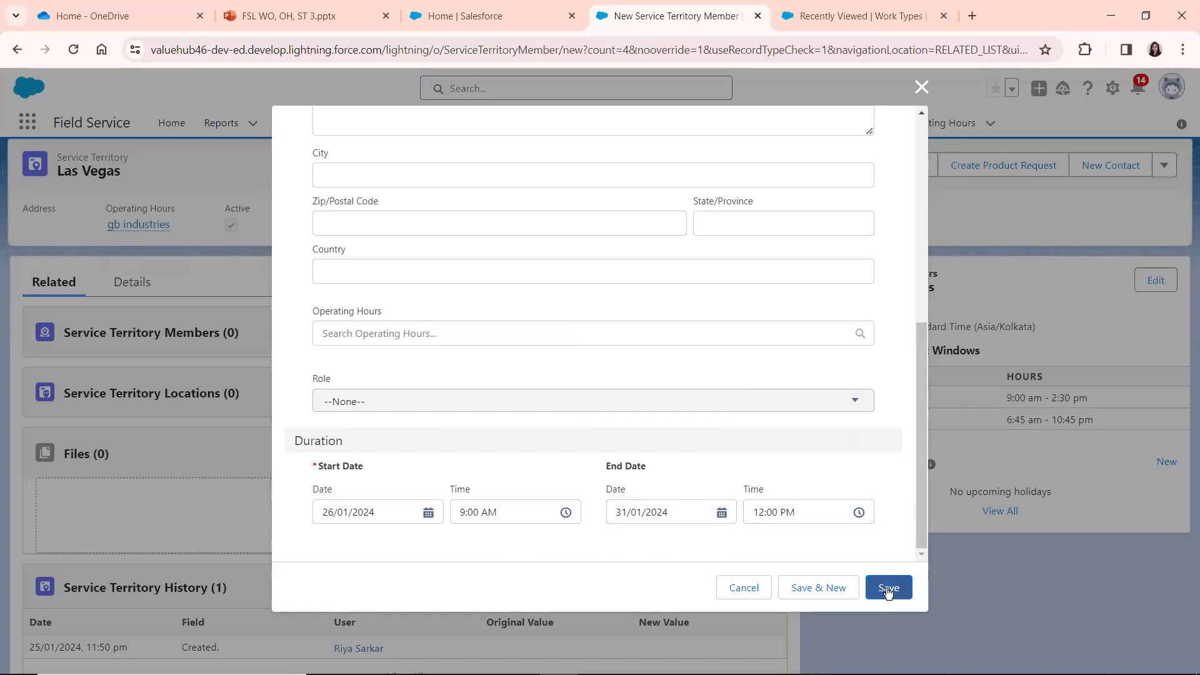
pyautogui.click(883, 590)
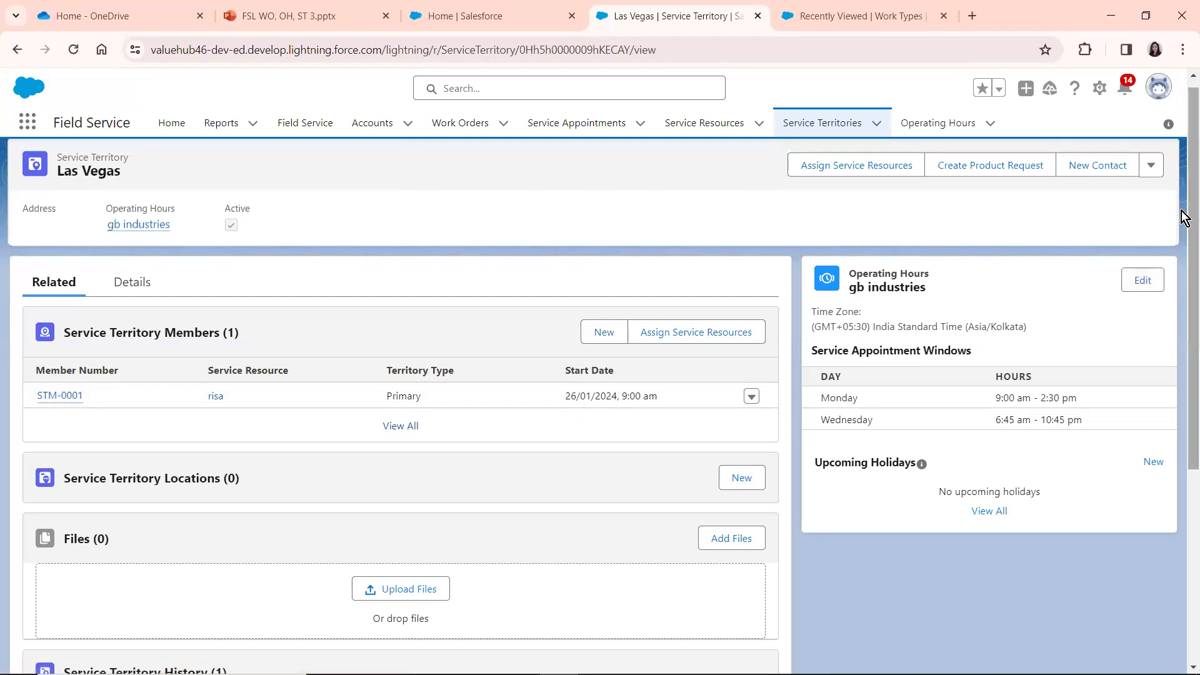
# - Start a new service territory location for Las Vegas, trying the existing vegas location and clearing that choice
pyautogui.scroll(-2, 1183, 341)
pyautogui.scroll(-2, 1183, 344)
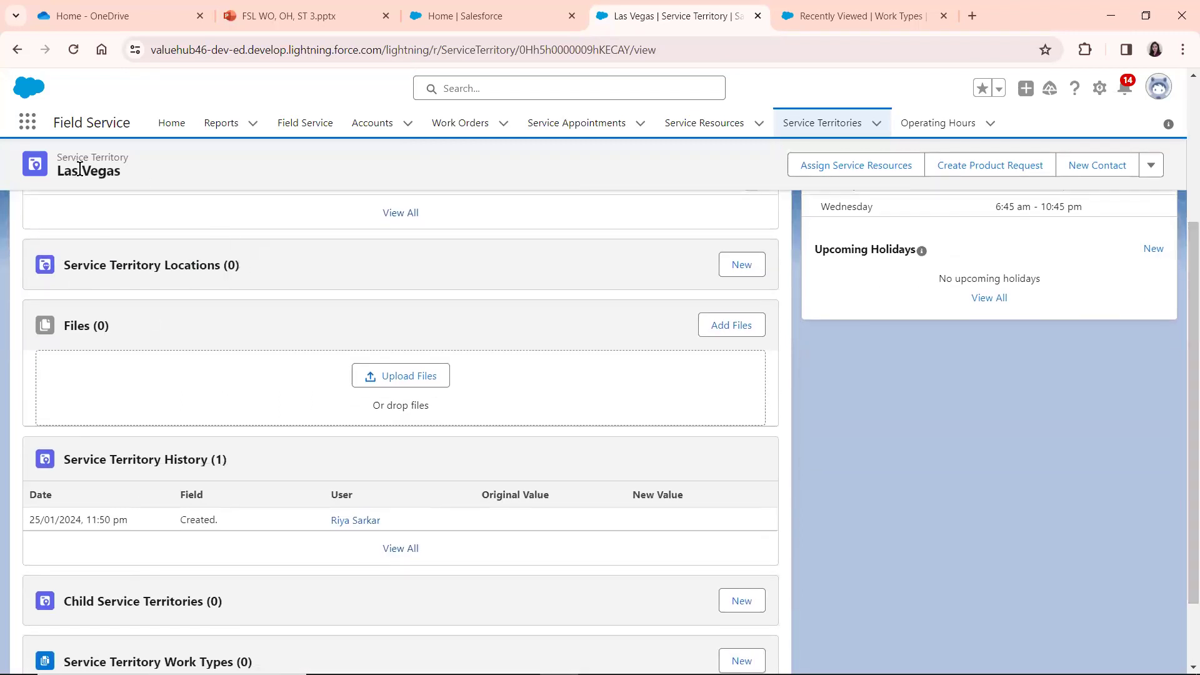
pyautogui.click(726, 268)
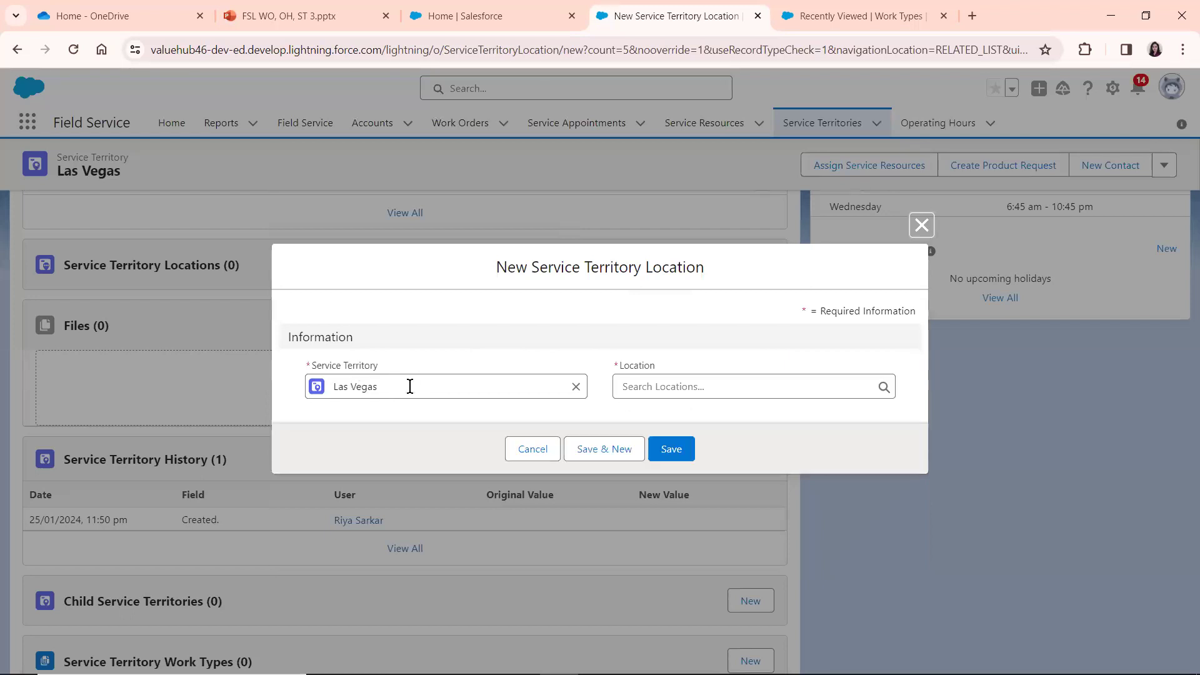
pyautogui.click(635, 392)
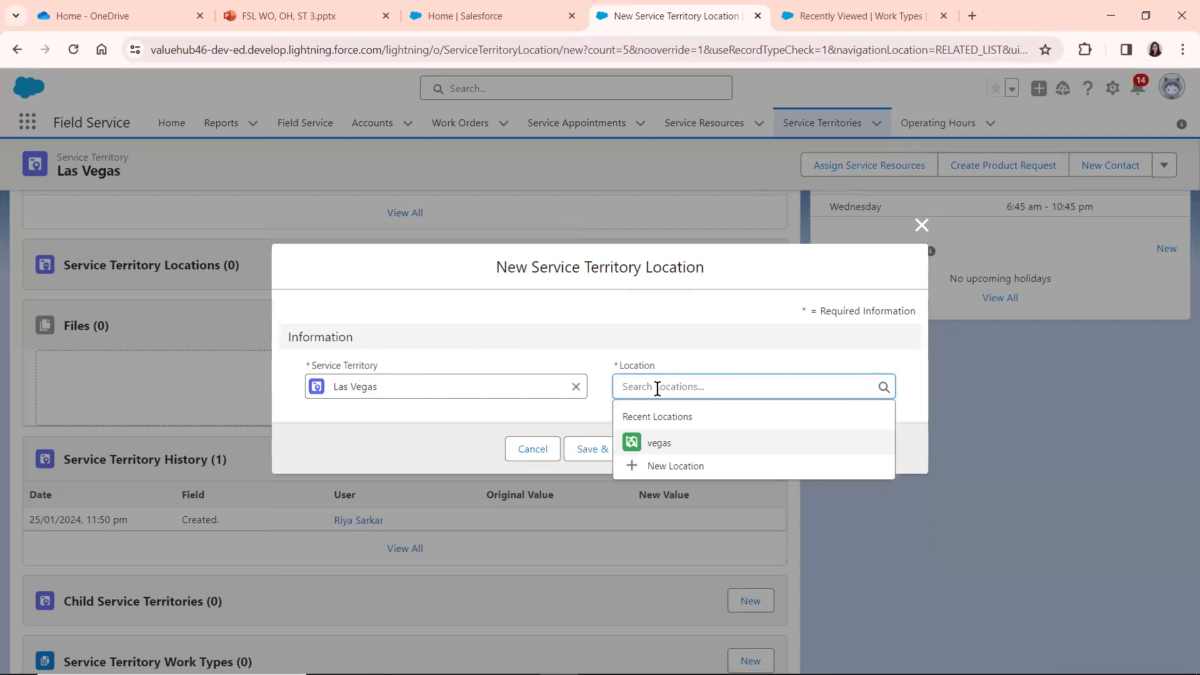
pyautogui.click(653, 445)
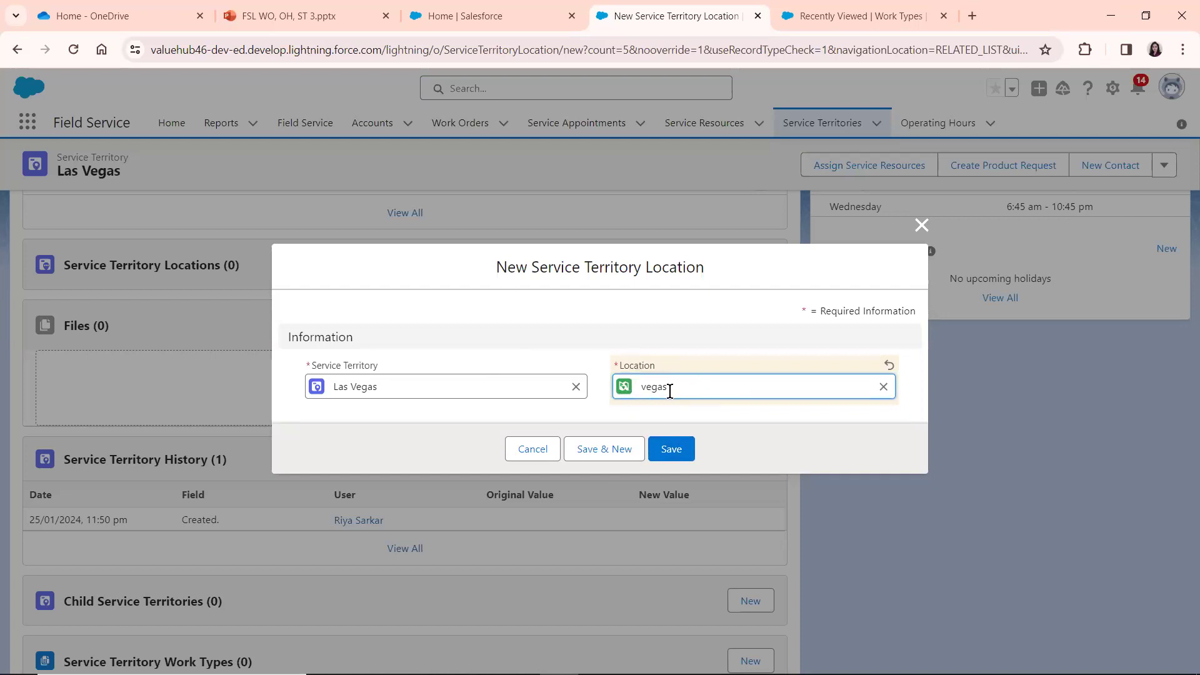
pyautogui.click(883, 387)
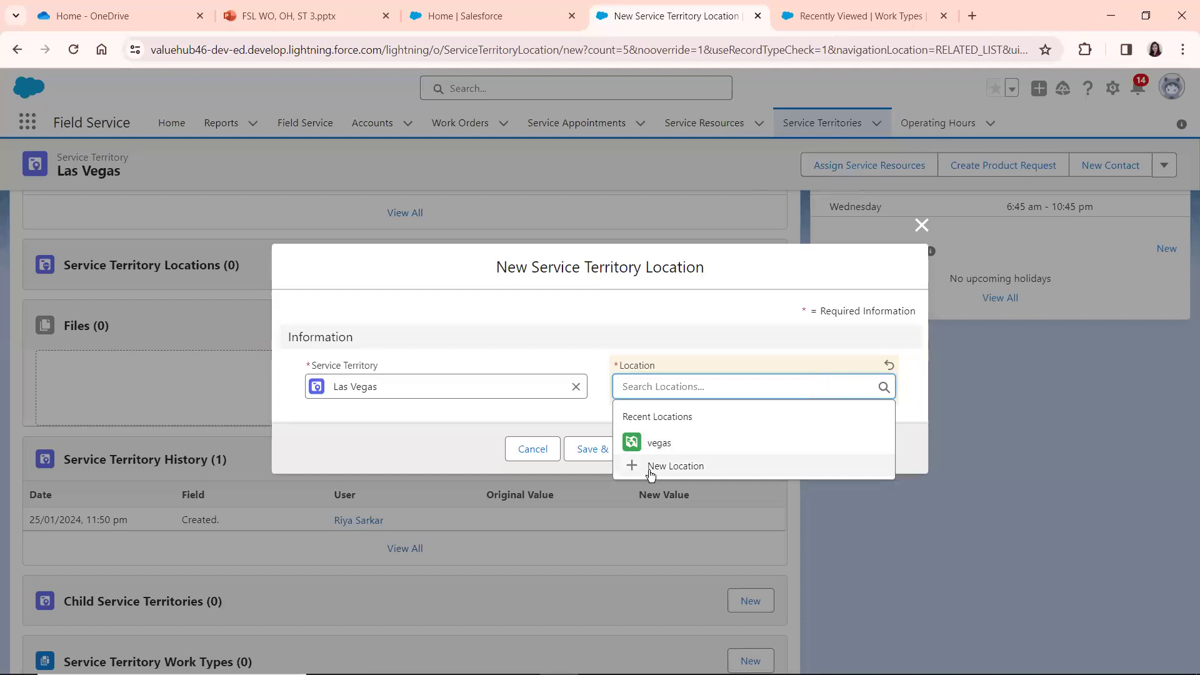
# - Create and save a new location named bs with location type Warehouse for the territory location, leaving the time zone unset
pyautogui.click(652, 469)
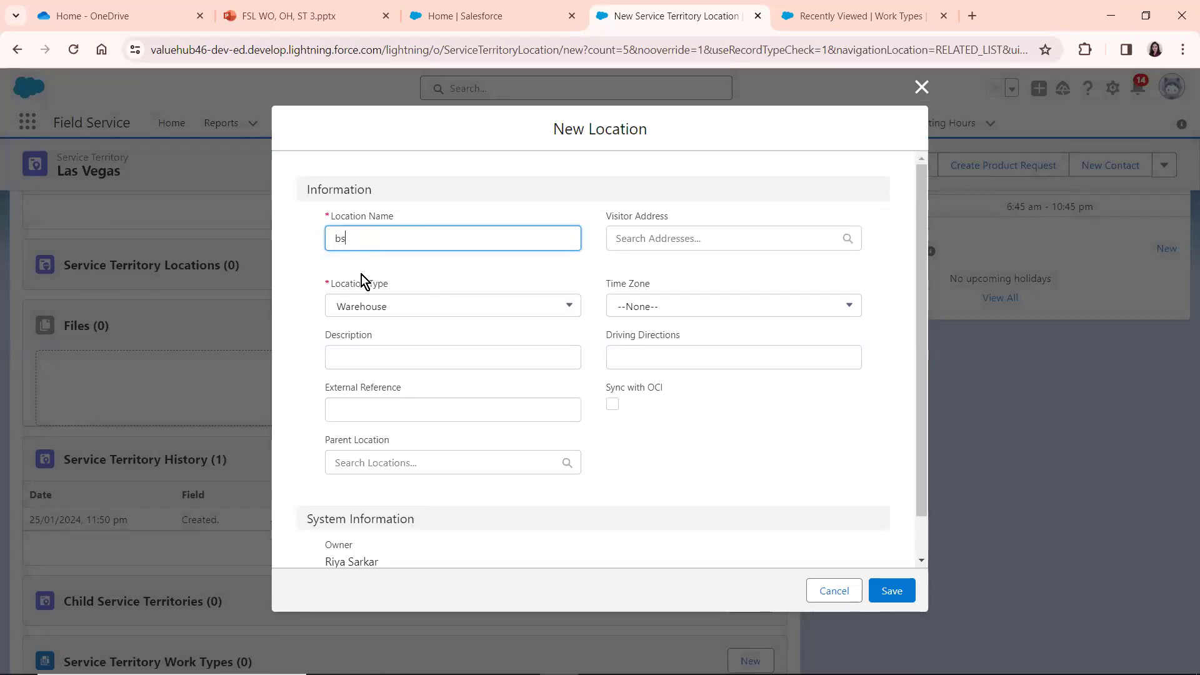
pyautogui.click(414, 307)
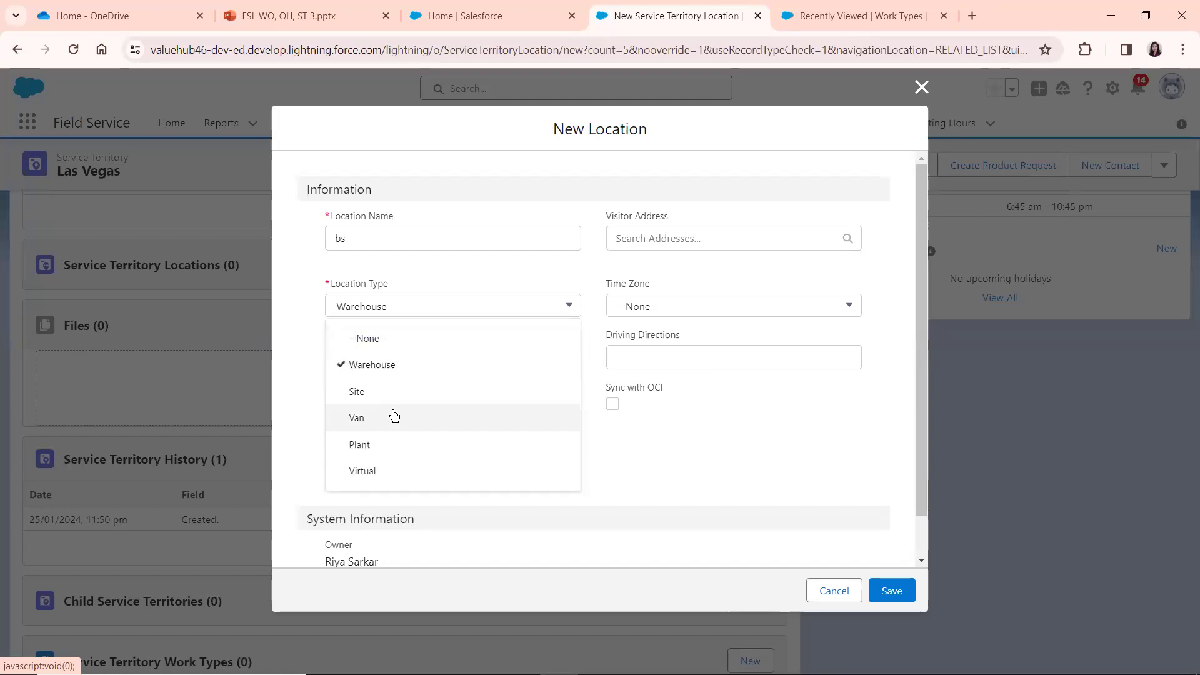
pyautogui.click(372, 363)
pyautogui.click(359, 355)
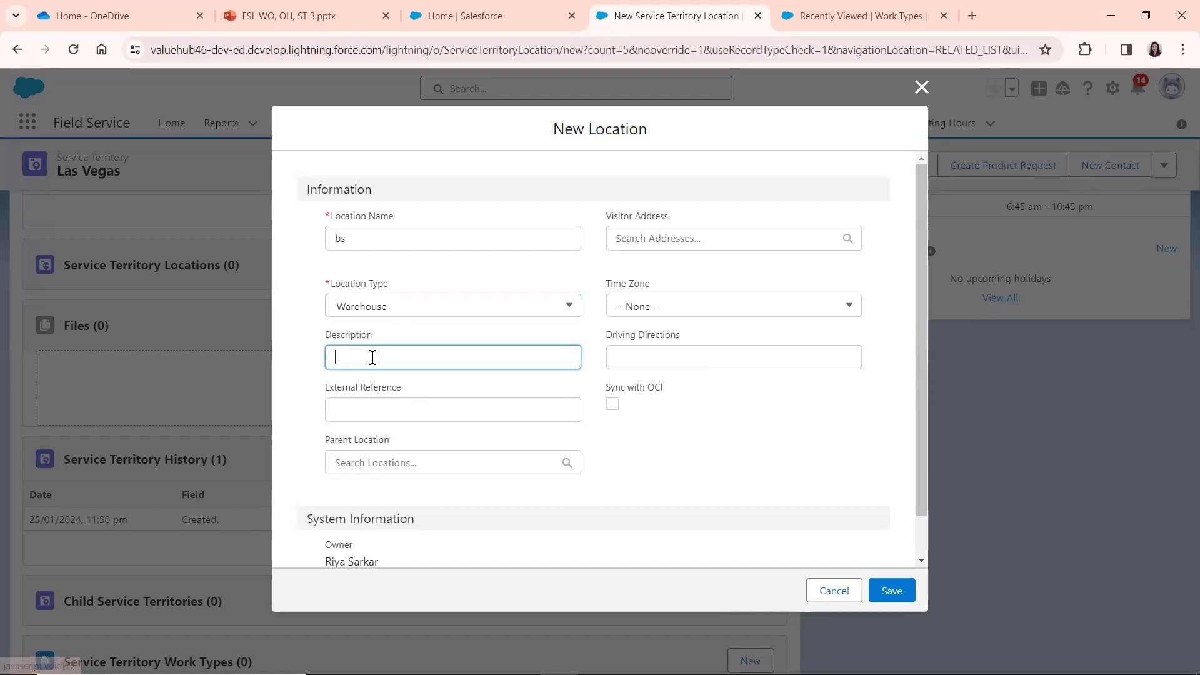
pyautogui.click(639, 310)
pyautogui.click(620, 300)
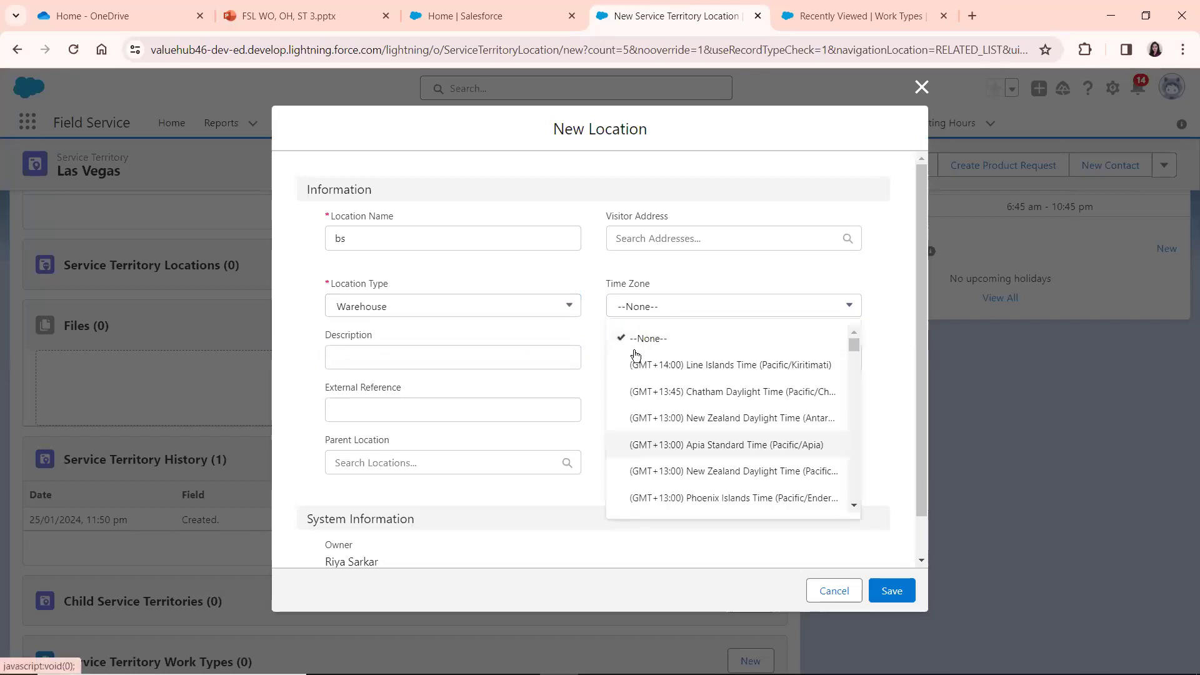
pyautogui.click(623, 297)
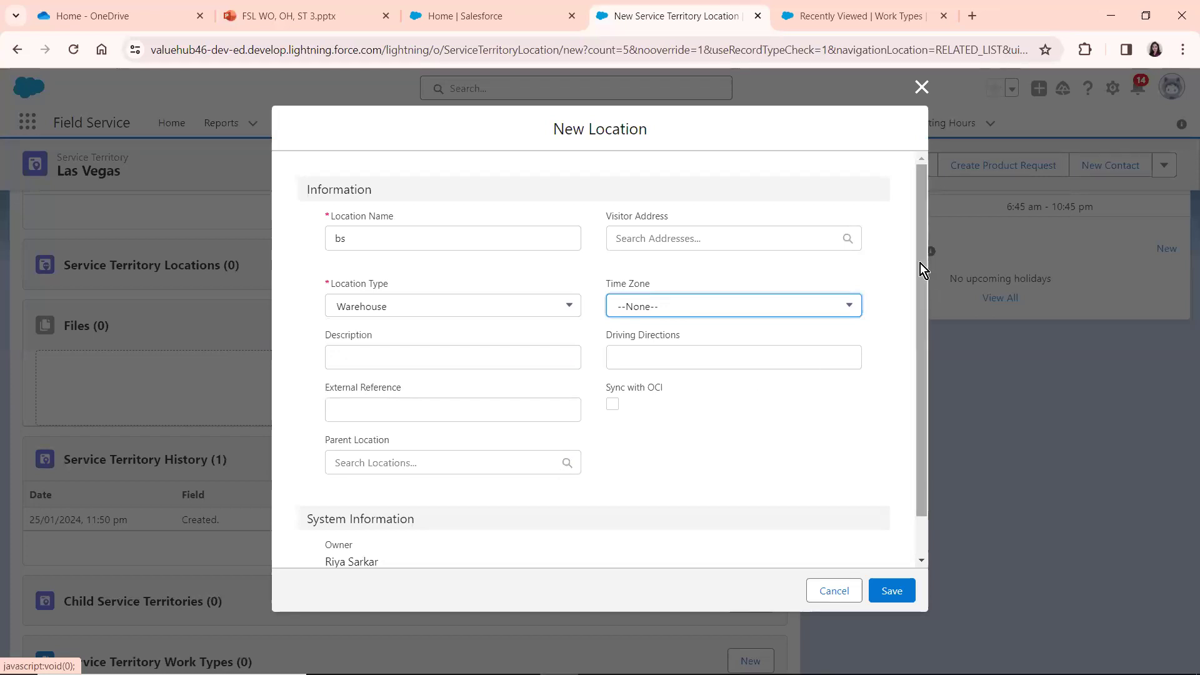
pyautogui.moveTo(920, 264); pyautogui.dragTo(895, 421)
pyautogui.click(884, 590)
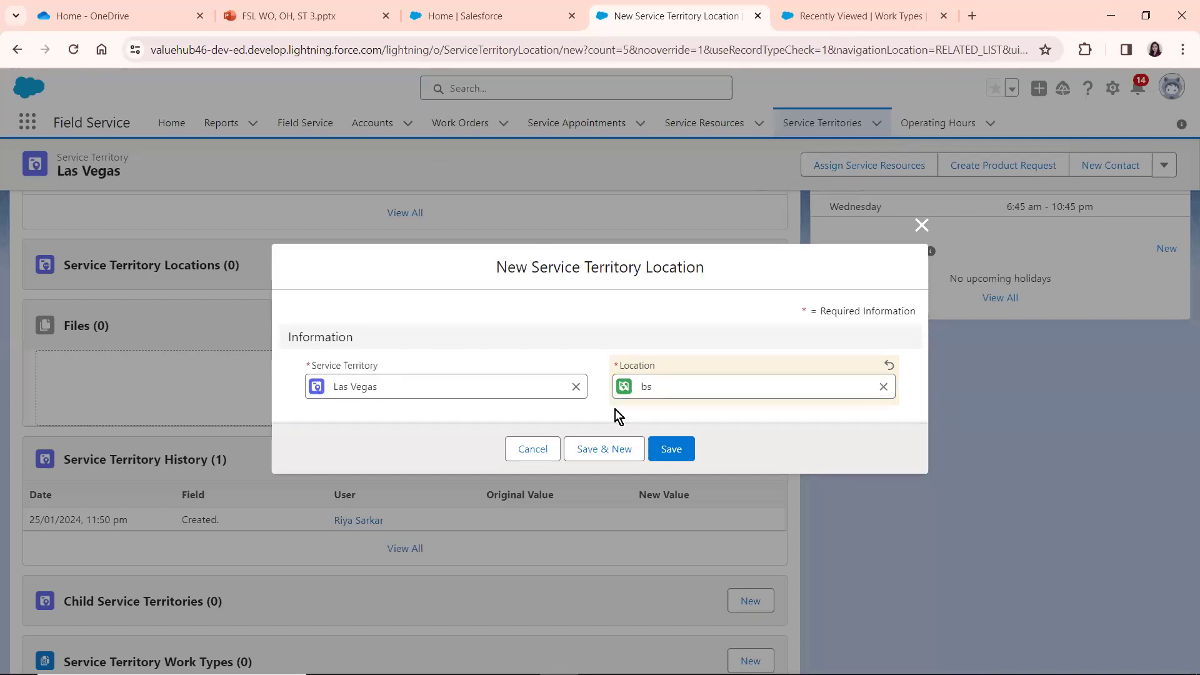
# - Save the Las Vegas territory location for bs and start a child service territory named showroom 1 under Las Vegas
pyautogui.click(676, 449)
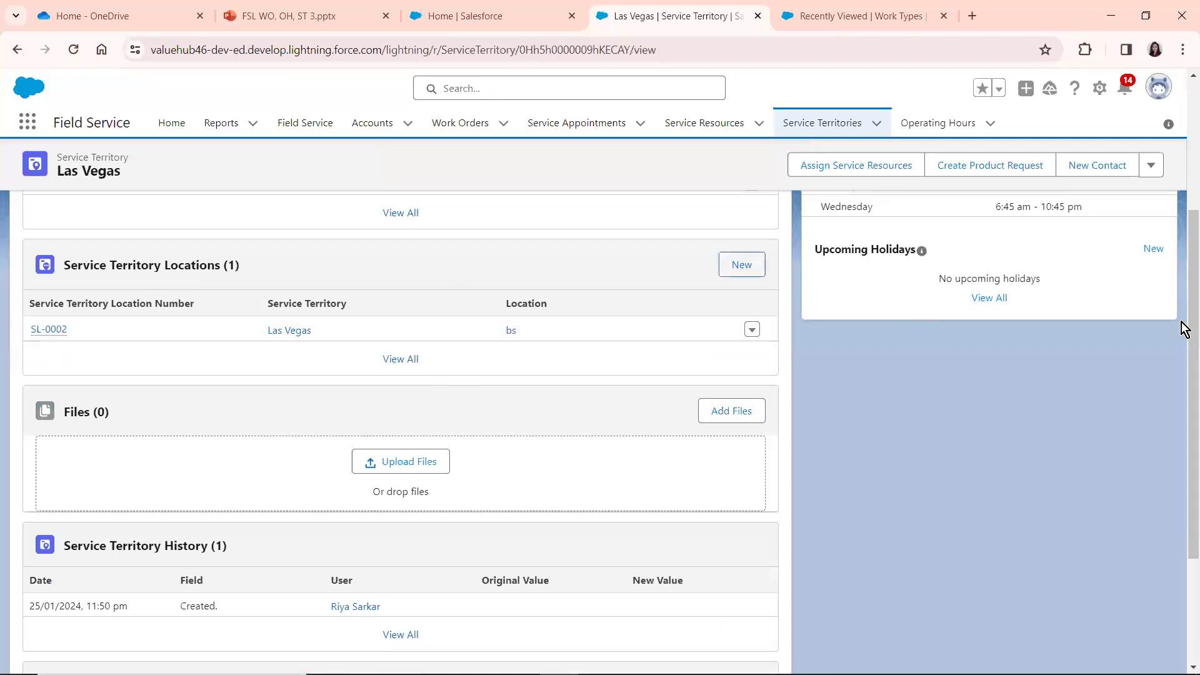
pyautogui.scroll(-3, 1182, 450)
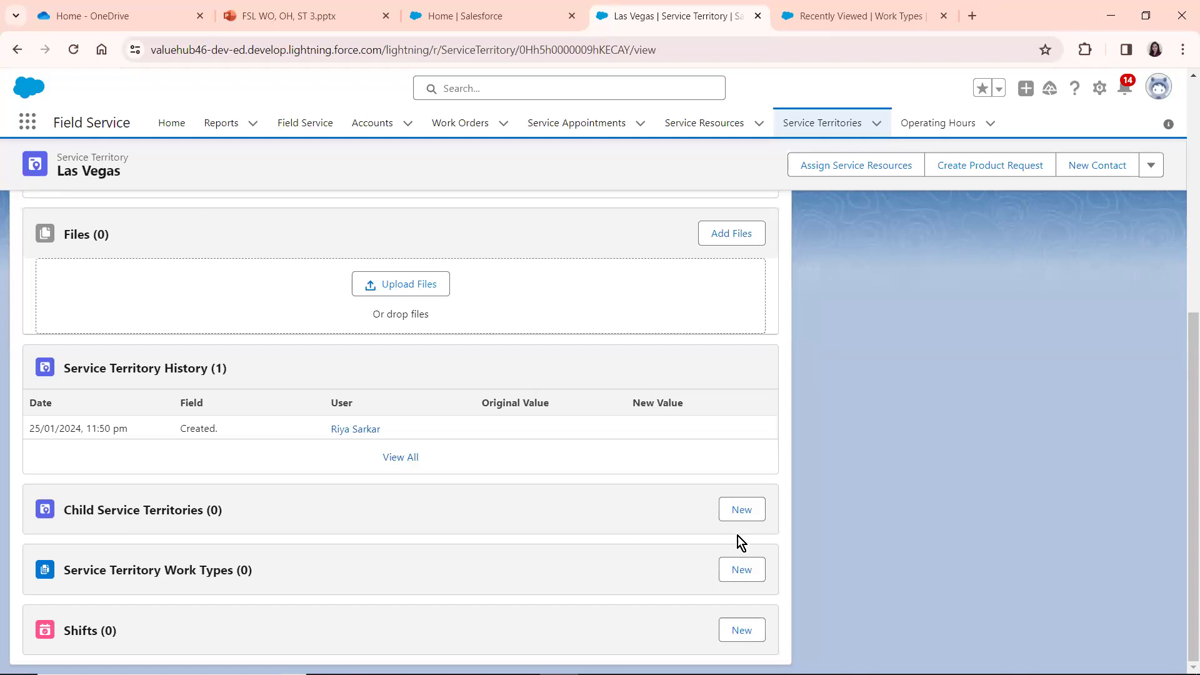
pyautogui.click(740, 512)
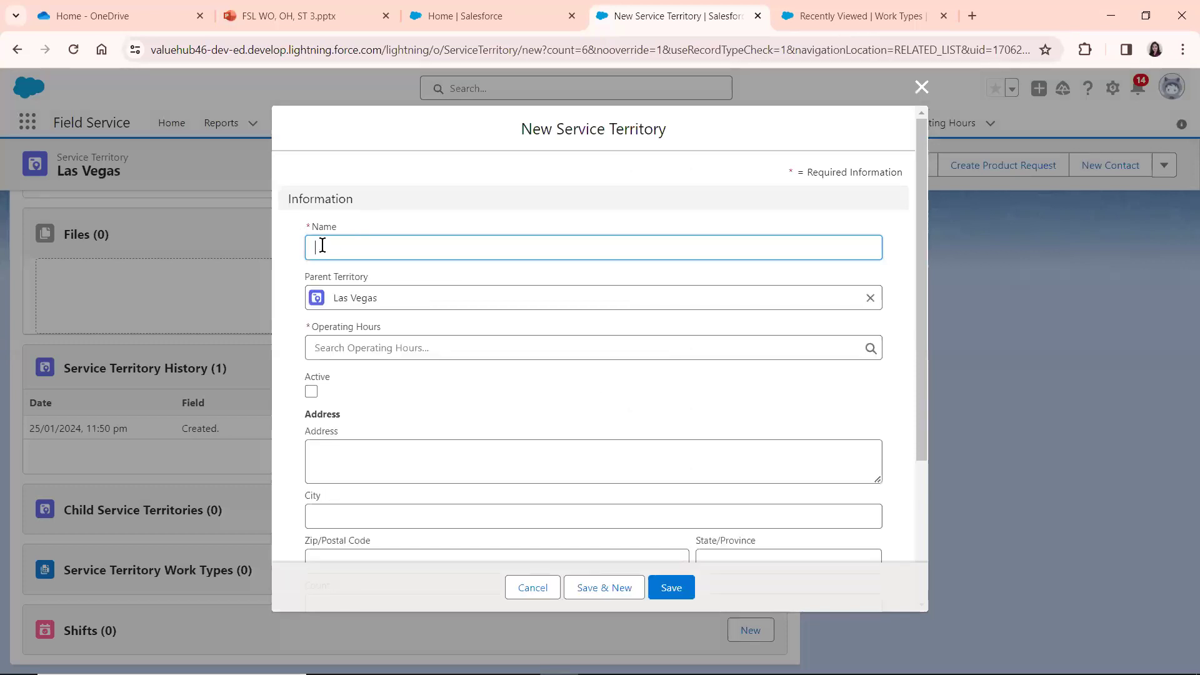
pyautogui.write('S')
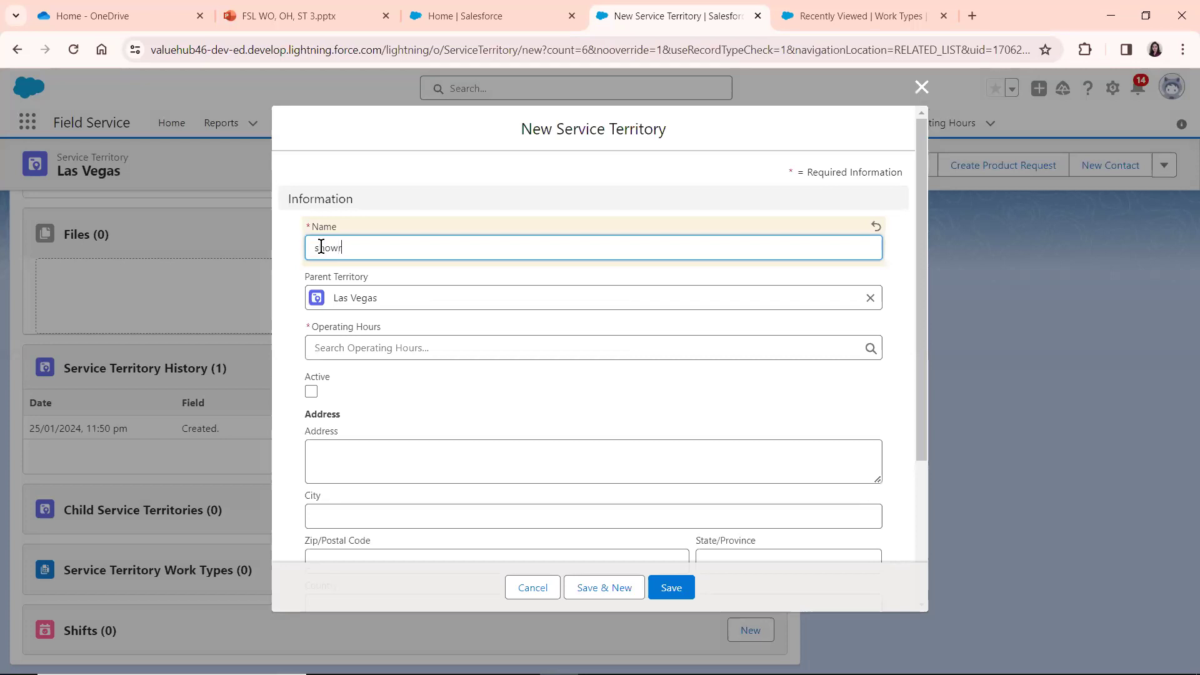
pyautogui.write('howroom 1')
# - Assign the showrooom 1 operating hours to the child territory, mark it active and try to save it
pyautogui.click(338, 351)
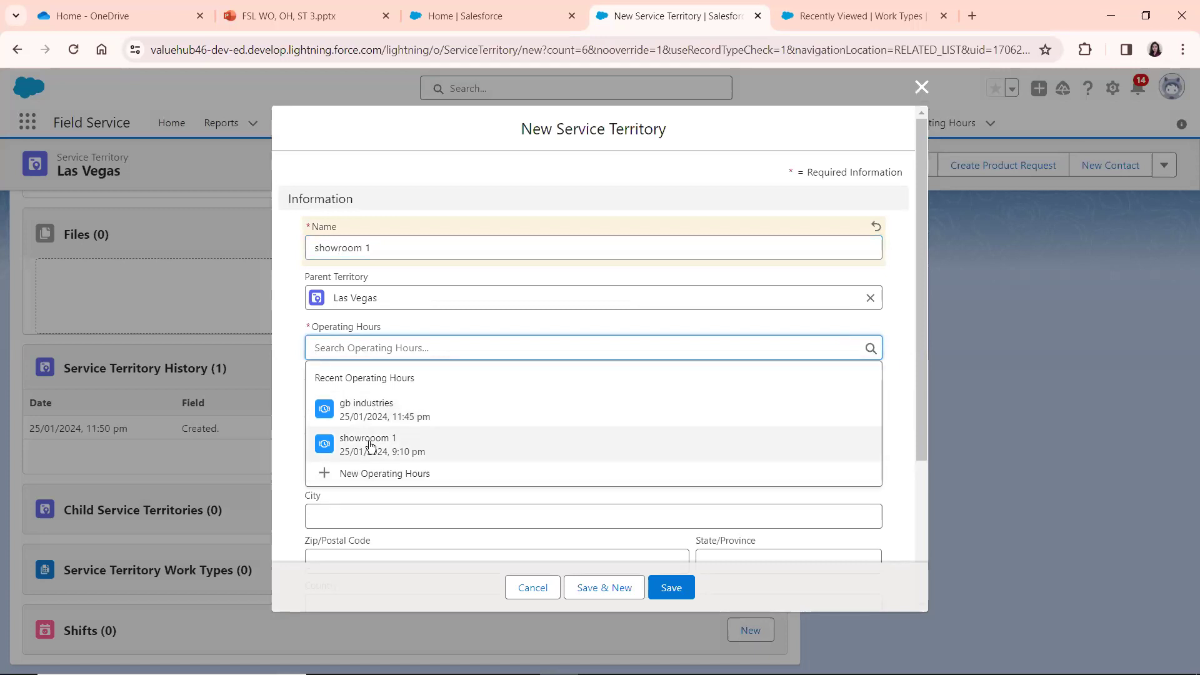
pyautogui.click(369, 445)
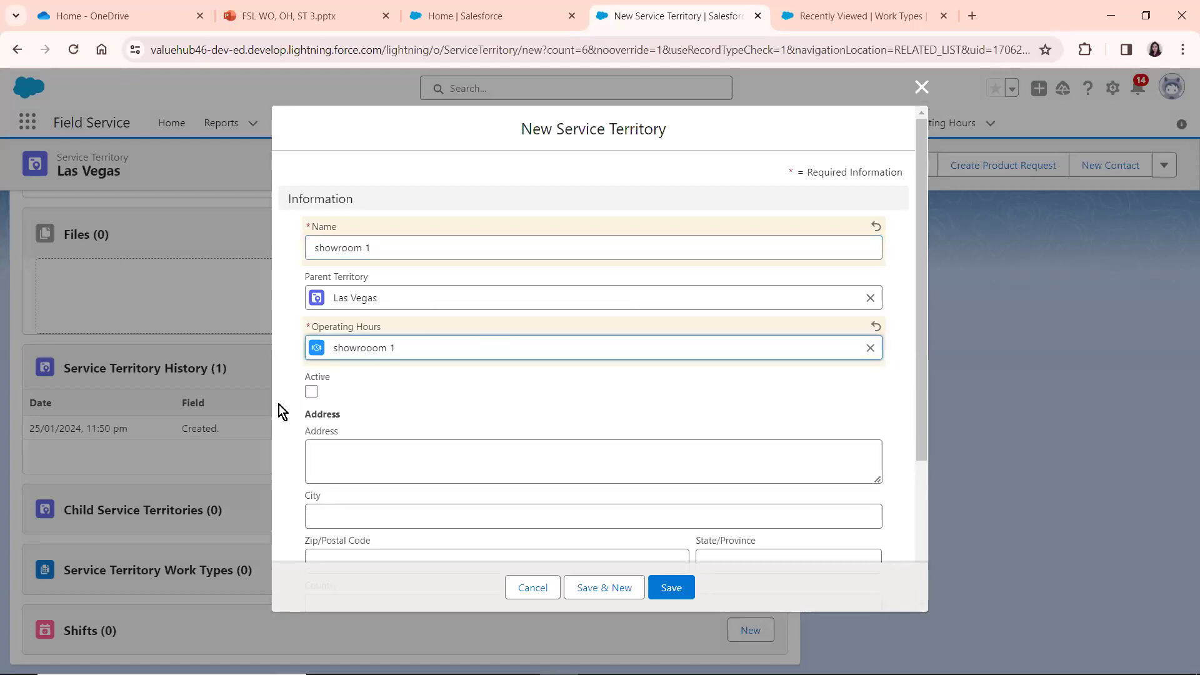
pyautogui.click(310, 393)
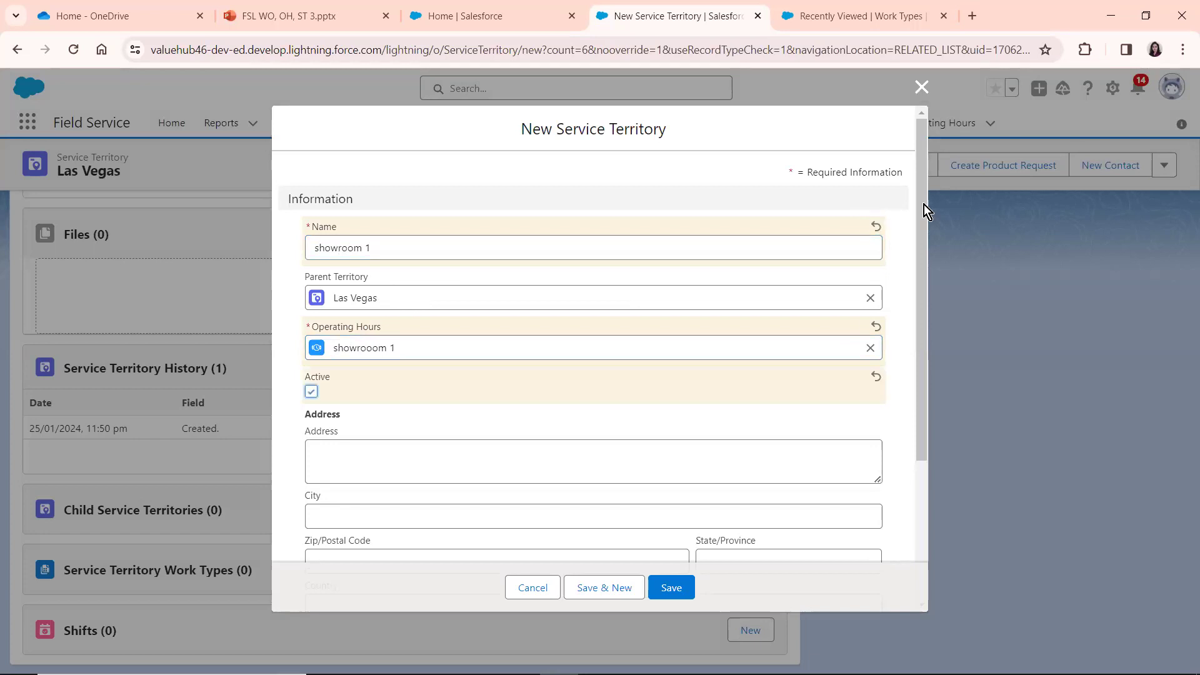
pyautogui.scroll(-3, 894, 357)
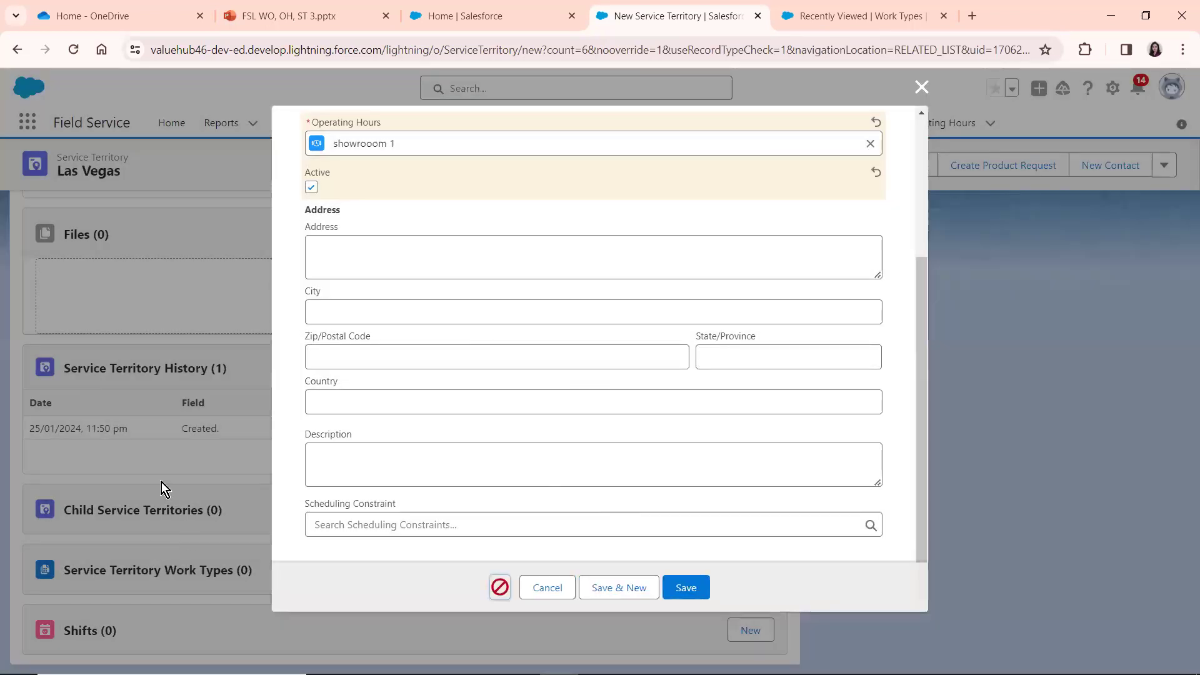
pyautogui.click(499, 586)
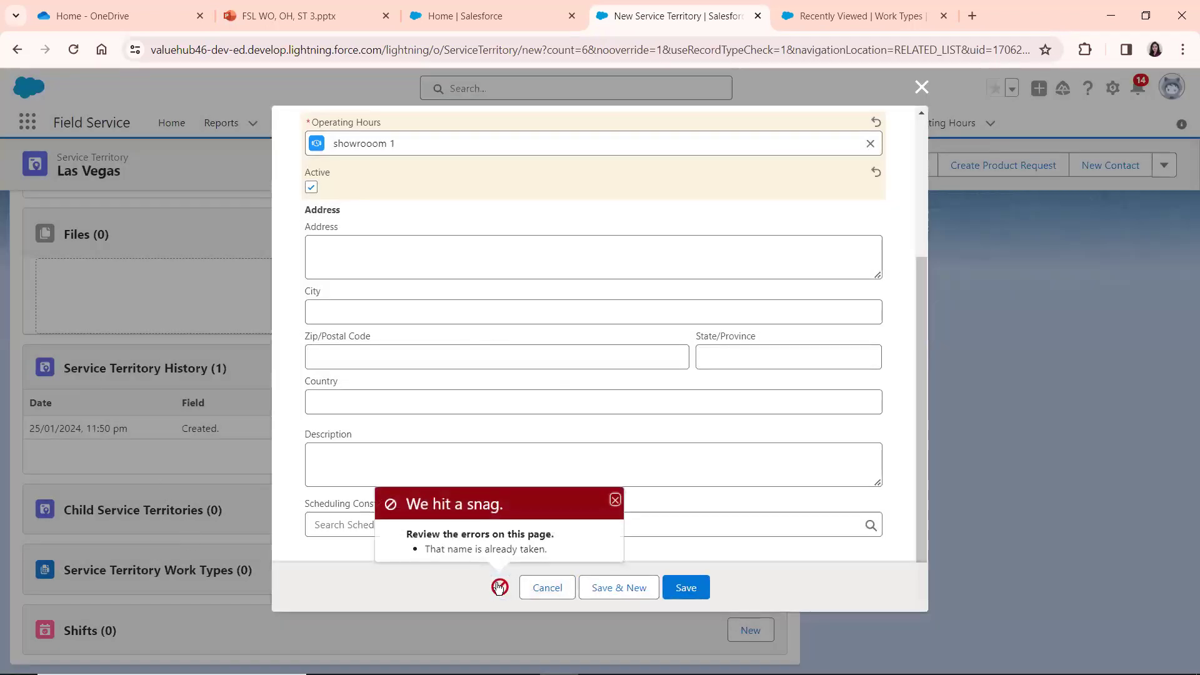
pyautogui.click(616, 500)
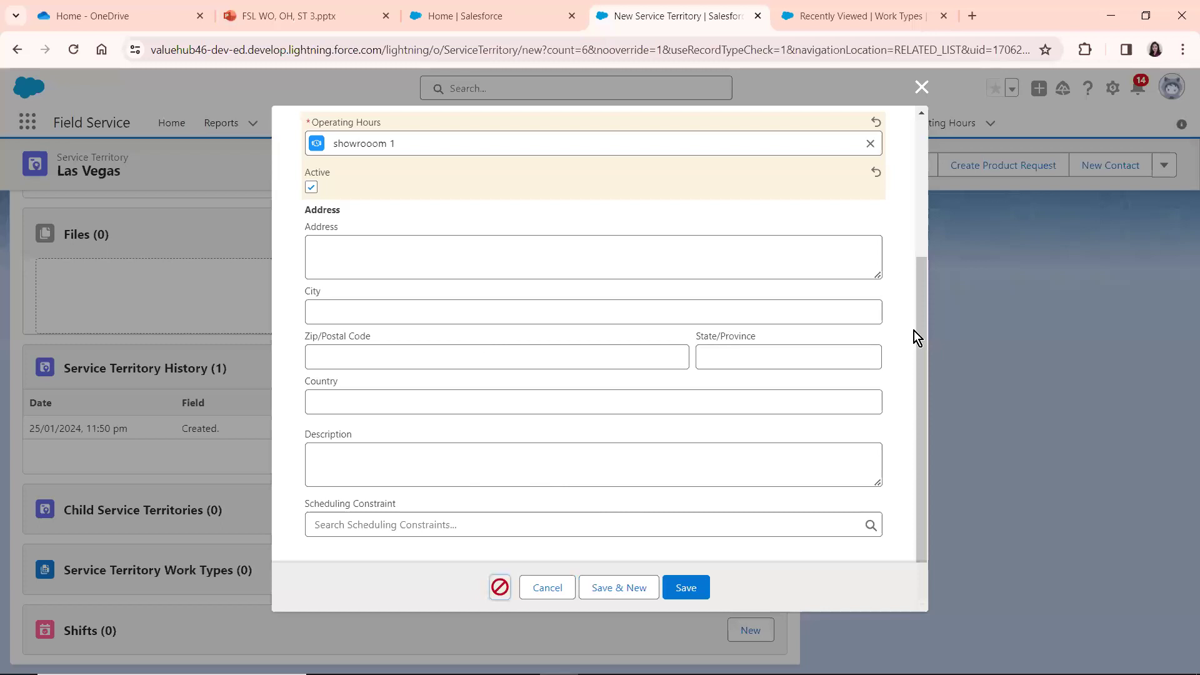
# - Rename the child territory showroom 10 and save it under Las Vegas
pyautogui.moveTo(921, 332); pyautogui.dragTo(927, 175)
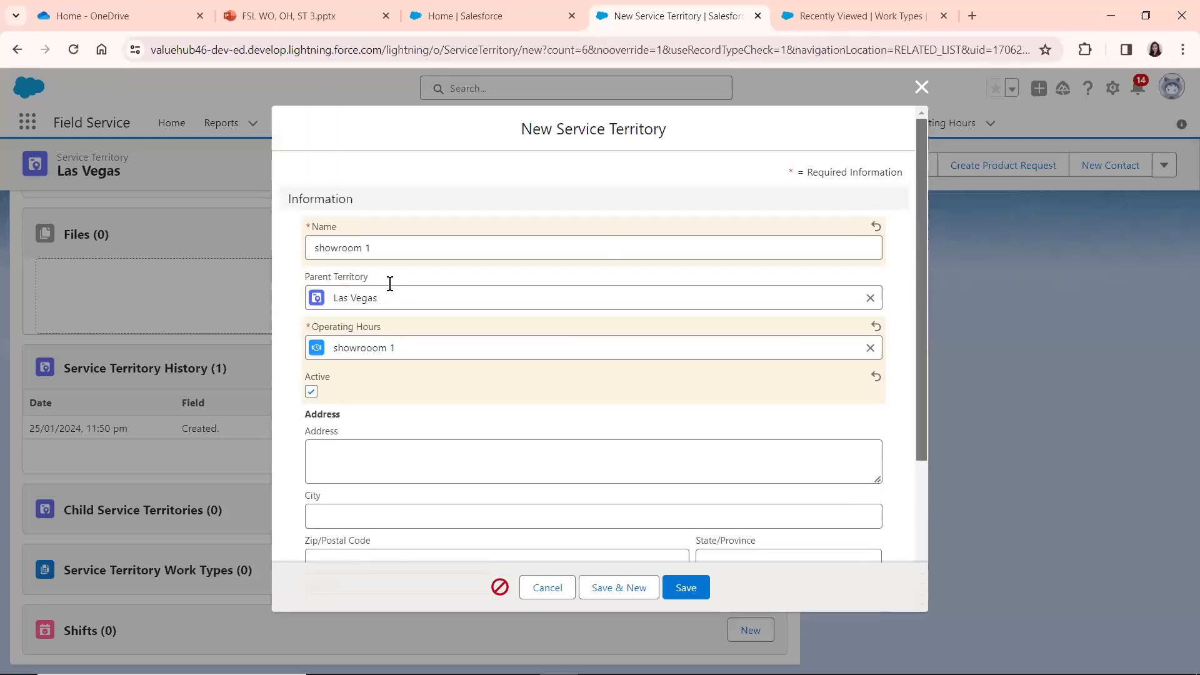
pyautogui.click(373, 245)
pyautogui.write('0')
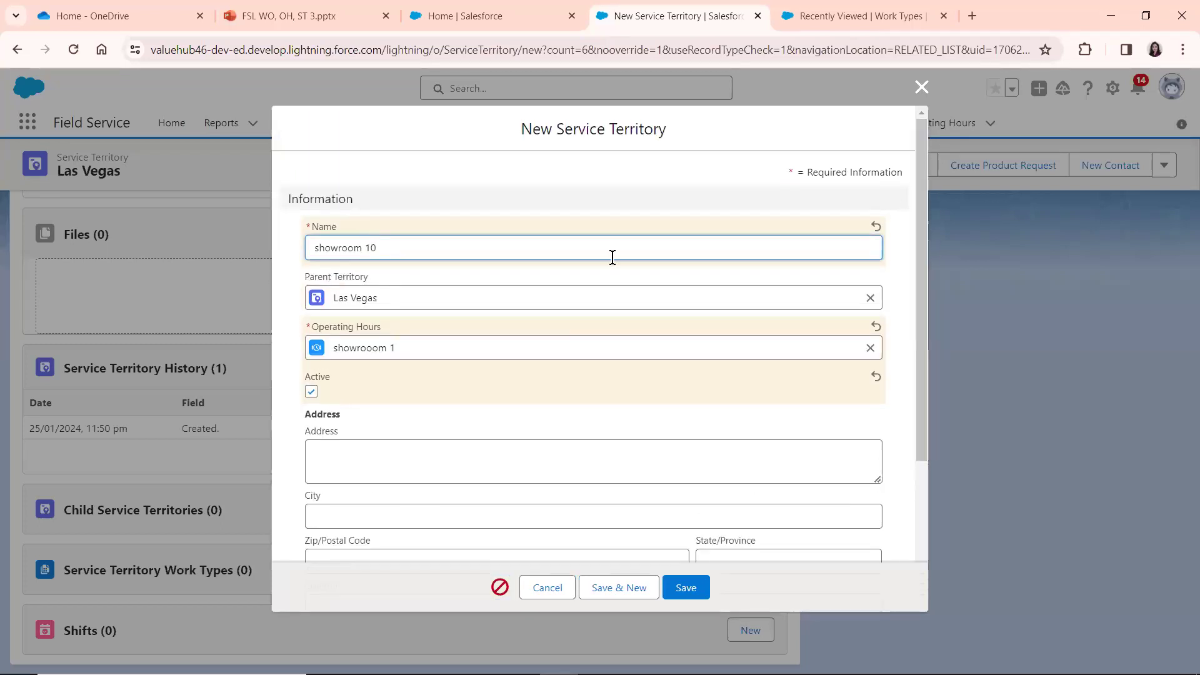
pyautogui.click(682, 590)
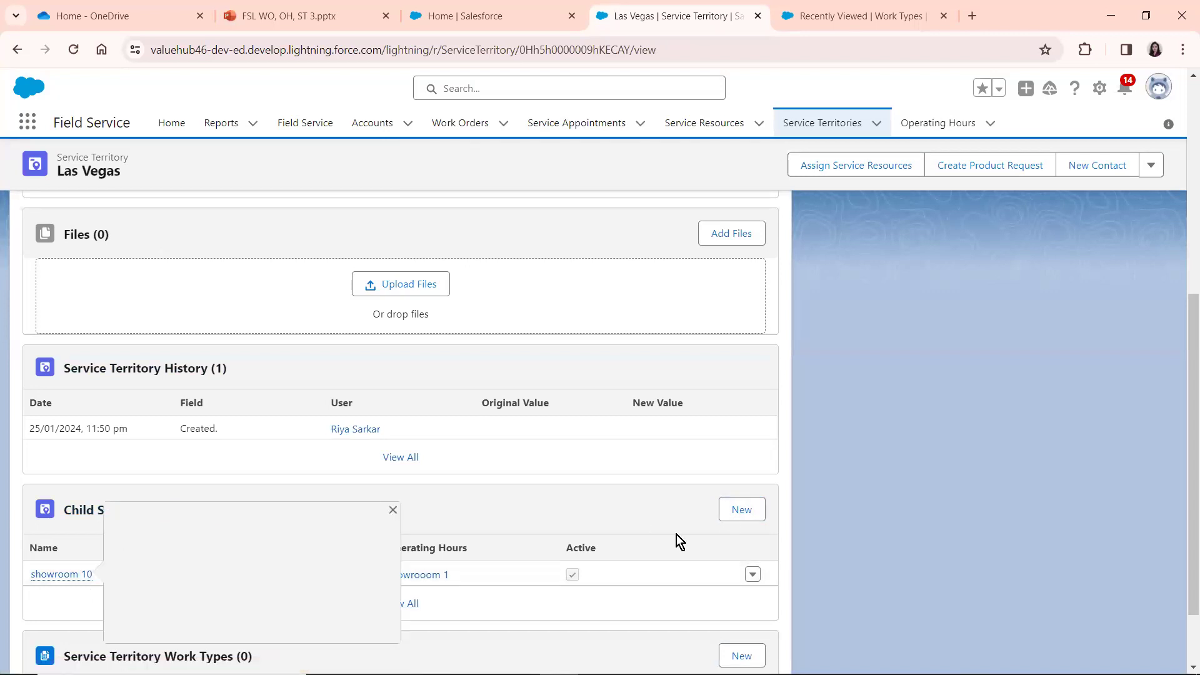
pyautogui.click(391, 516)
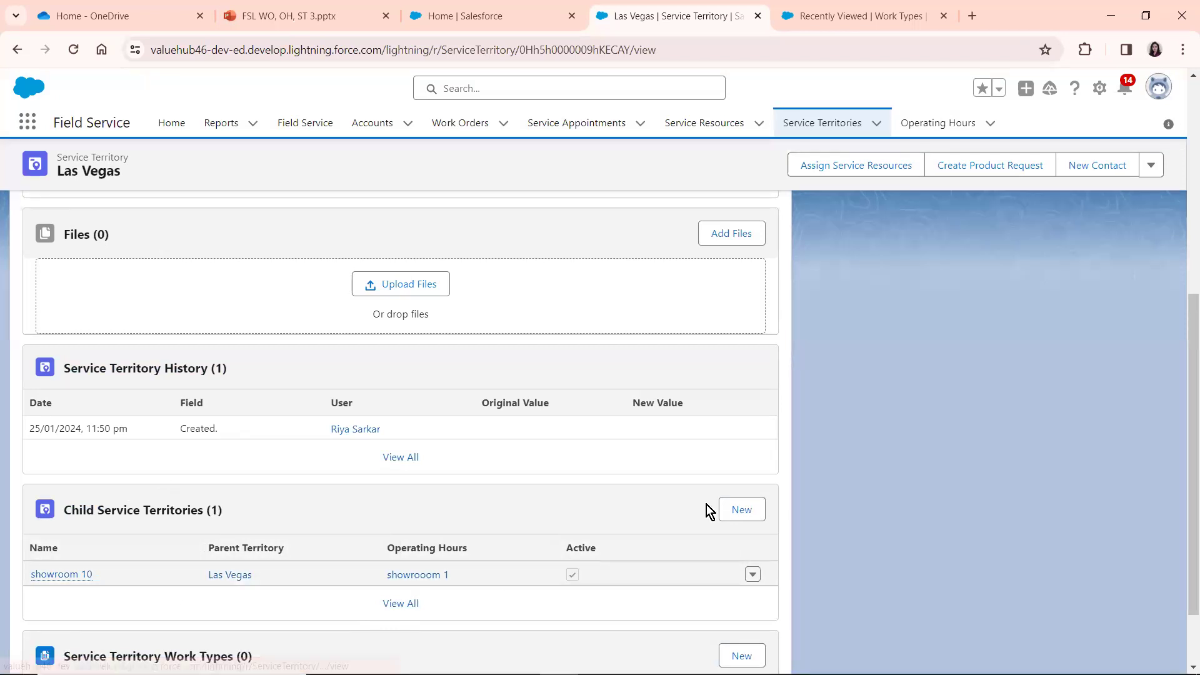
# - Review the related lists of Las Vegas, and the work orders, operating hours and service territories lists
pyautogui.moveTo(1182, 429); pyautogui.dragTo(1182, 526)
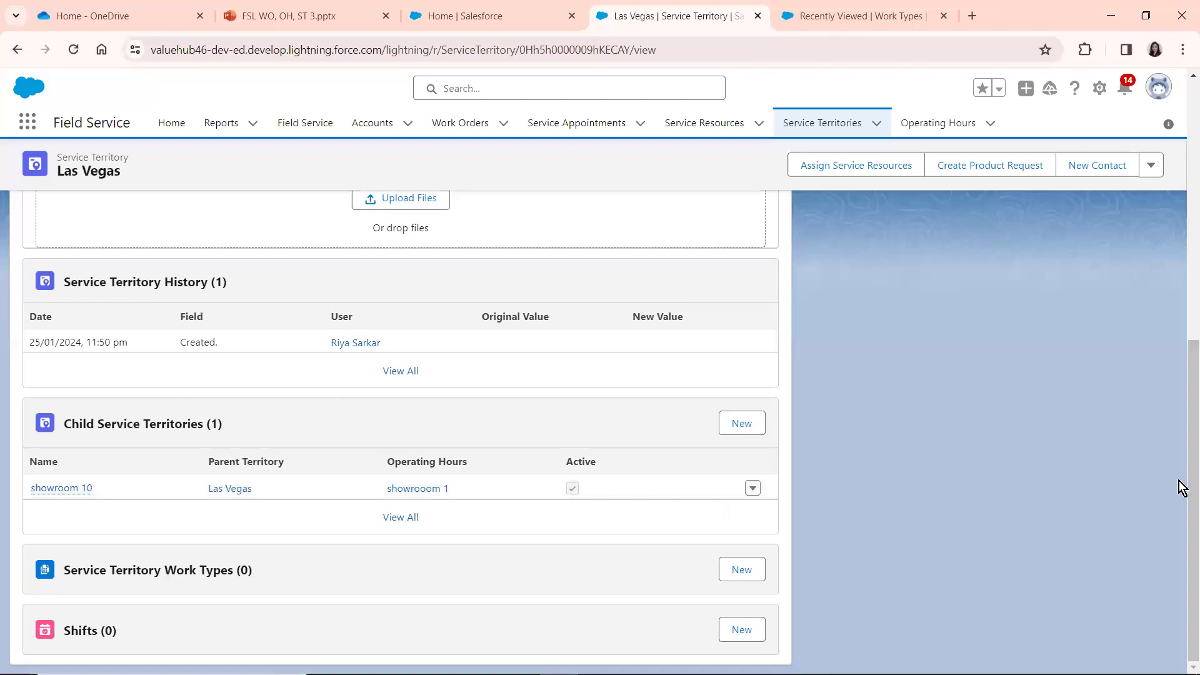
pyautogui.click(1185, 307)
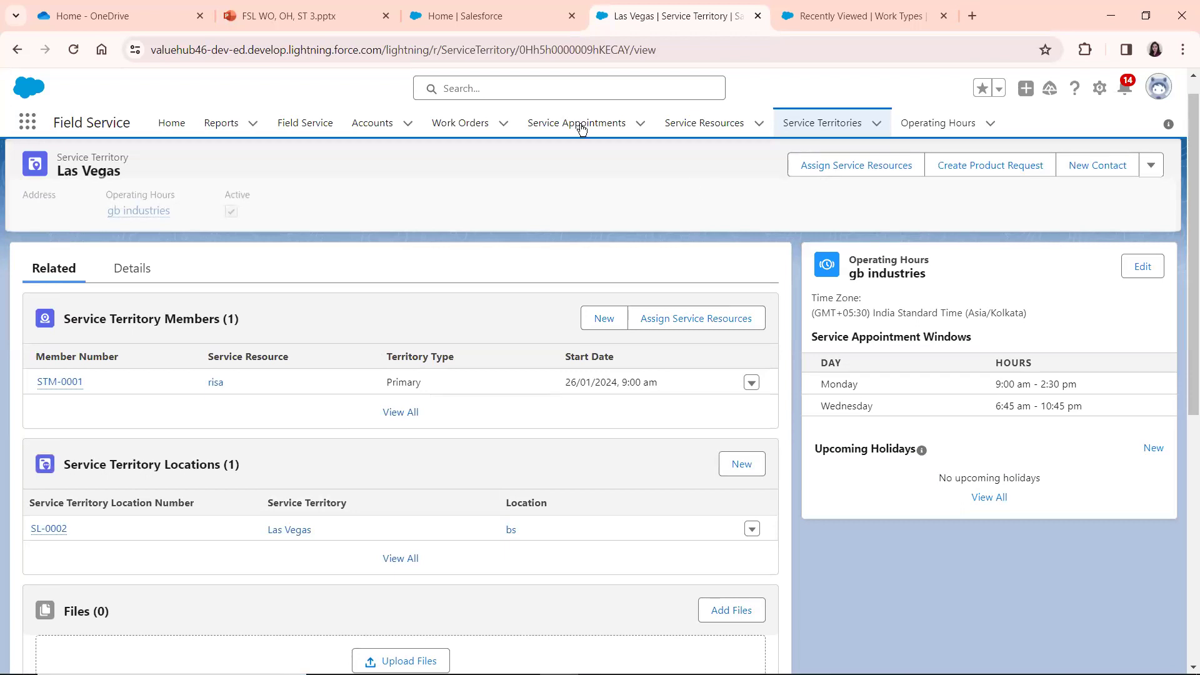
pyautogui.click(463, 124)
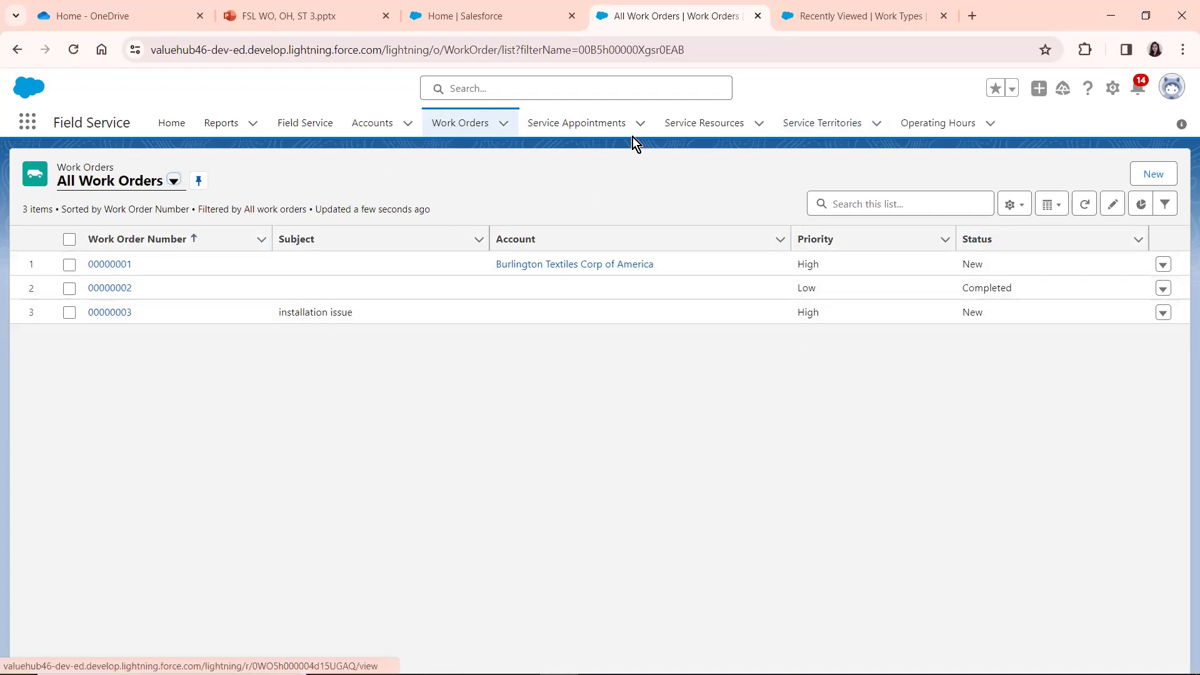
pyautogui.click(959, 125)
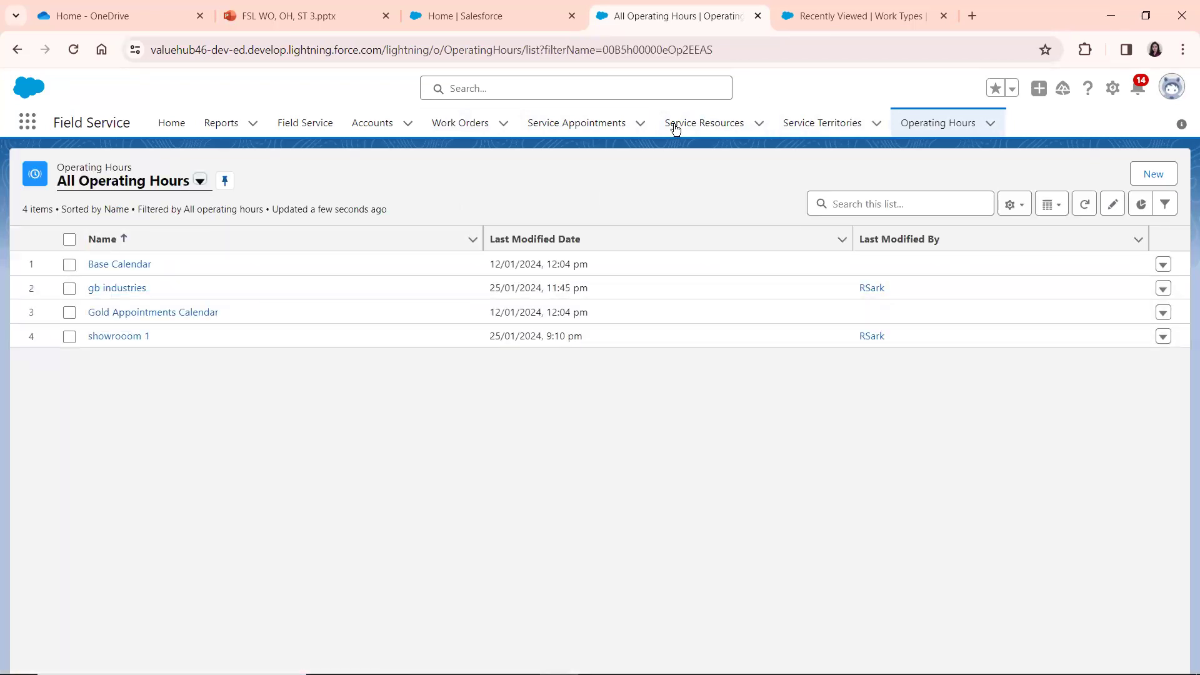
pyautogui.click(823, 125)
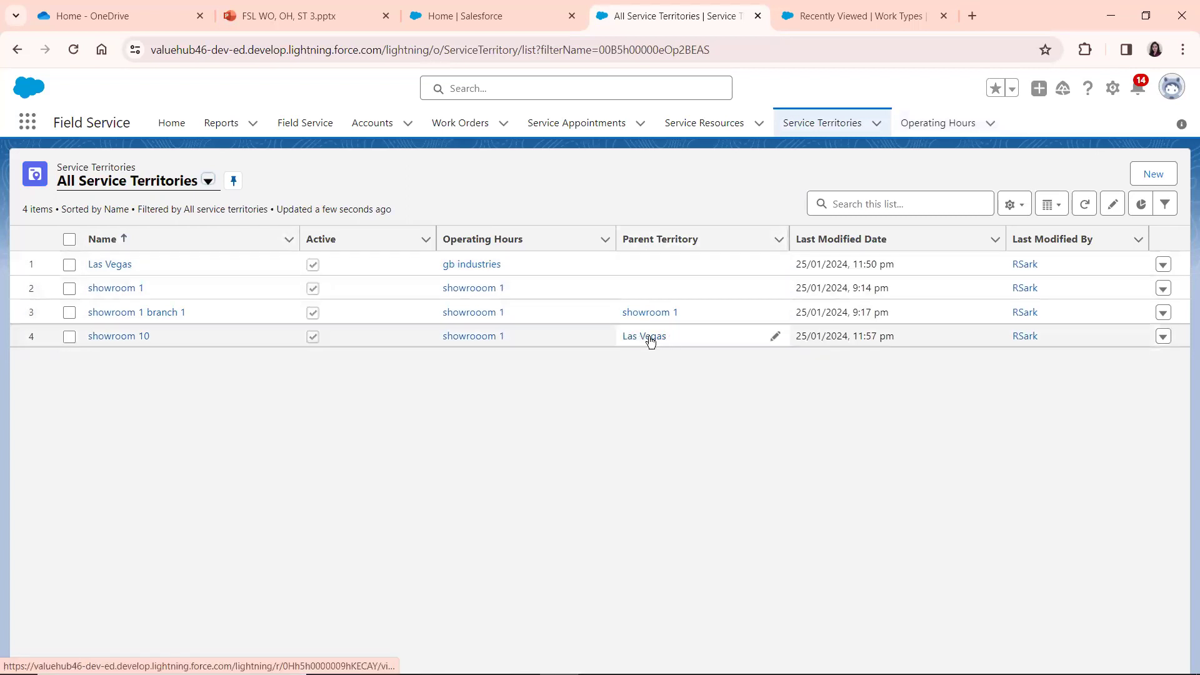
# - Try changing showroom 10's parent territory to showroom 1 branch 1, and discard the unsaved change while moving to the work orders list
pyautogui.click(774, 337)
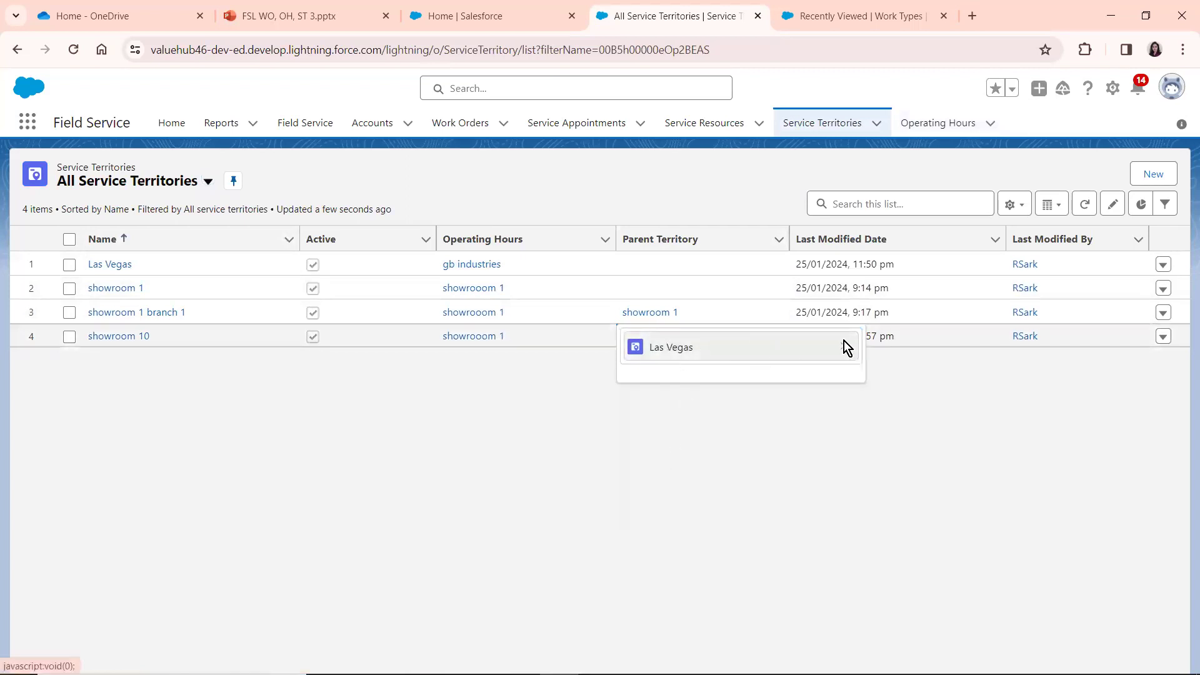
pyautogui.click(844, 347)
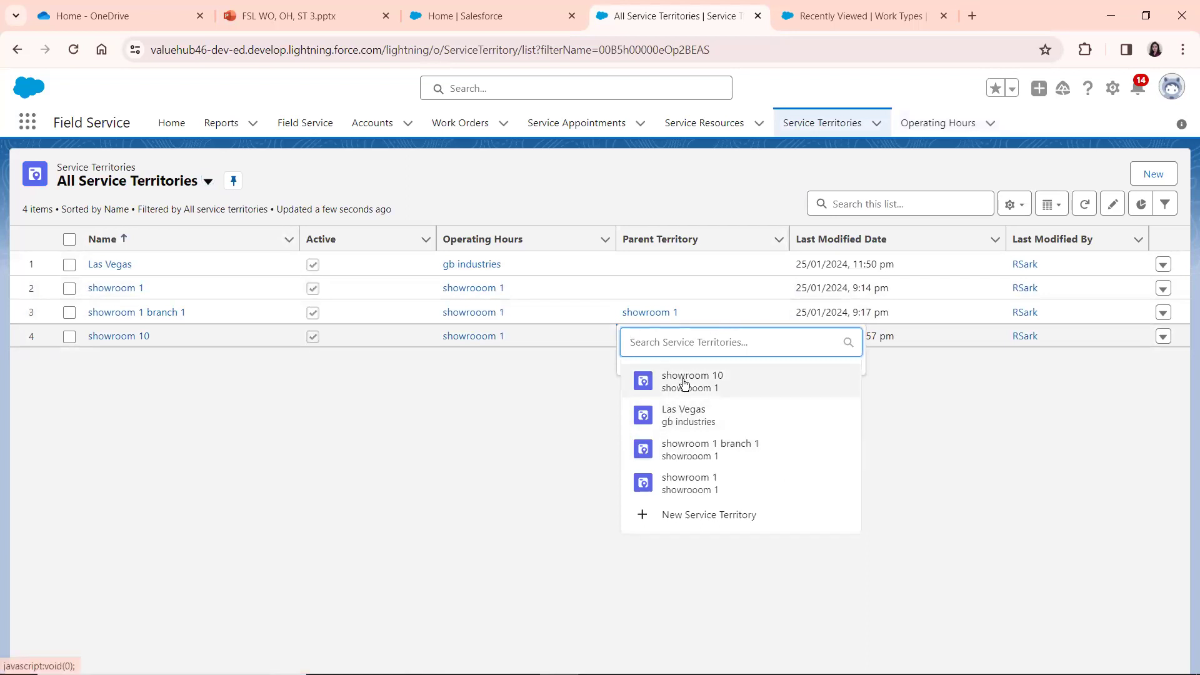
pyautogui.click(688, 451)
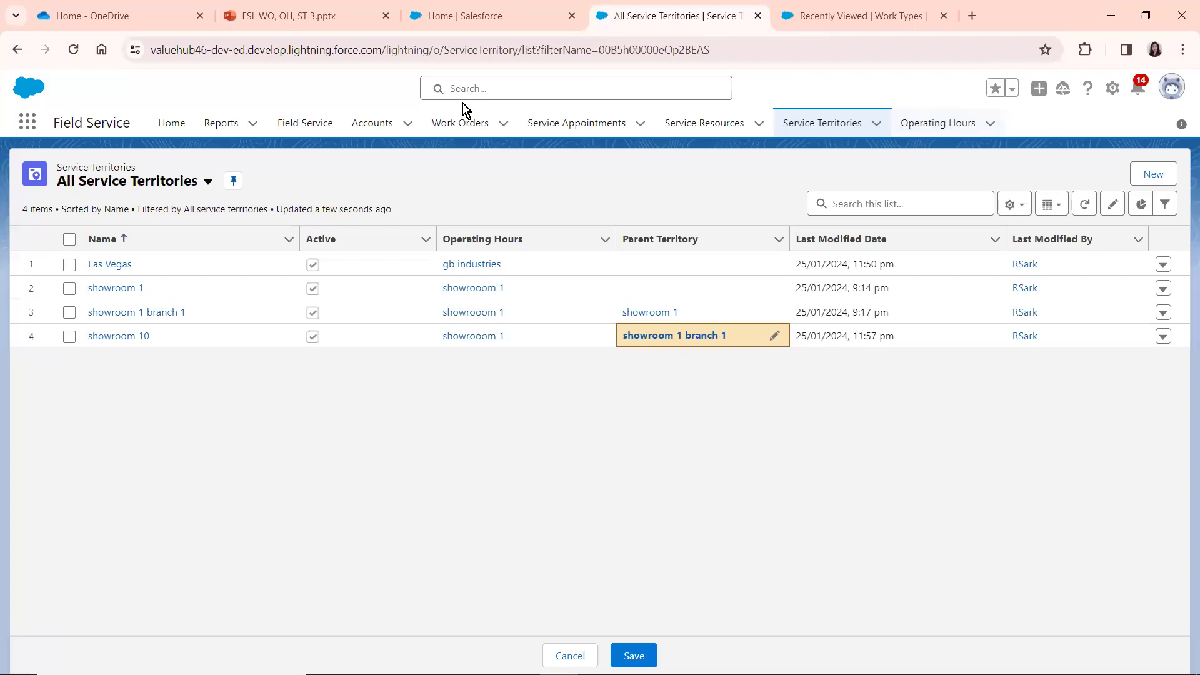
pyautogui.click(470, 125)
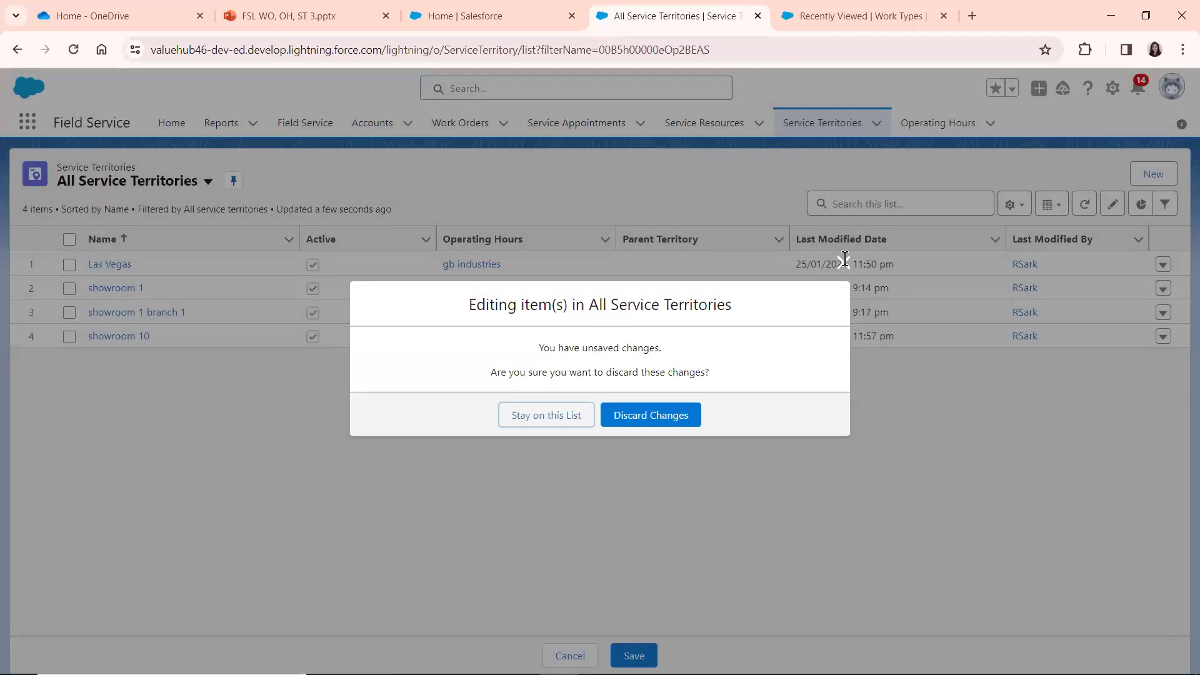
pyautogui.click(844, 261)
pyautogui.click(463, 128)
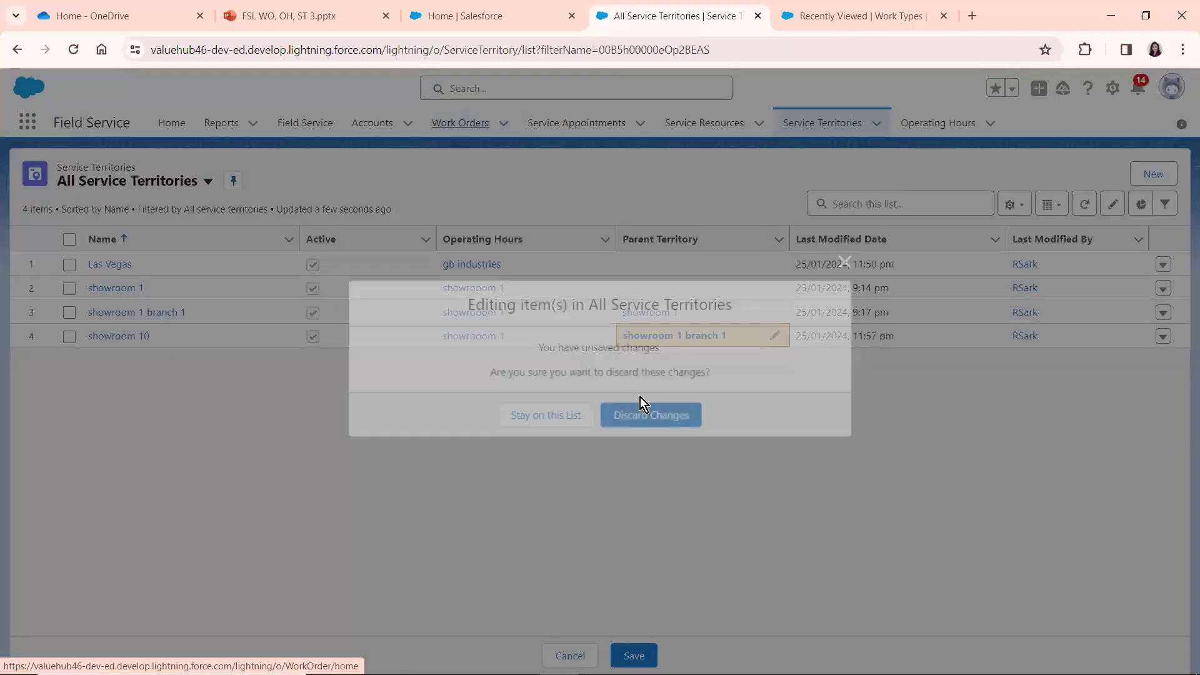
pyautogui.click(644, 416)
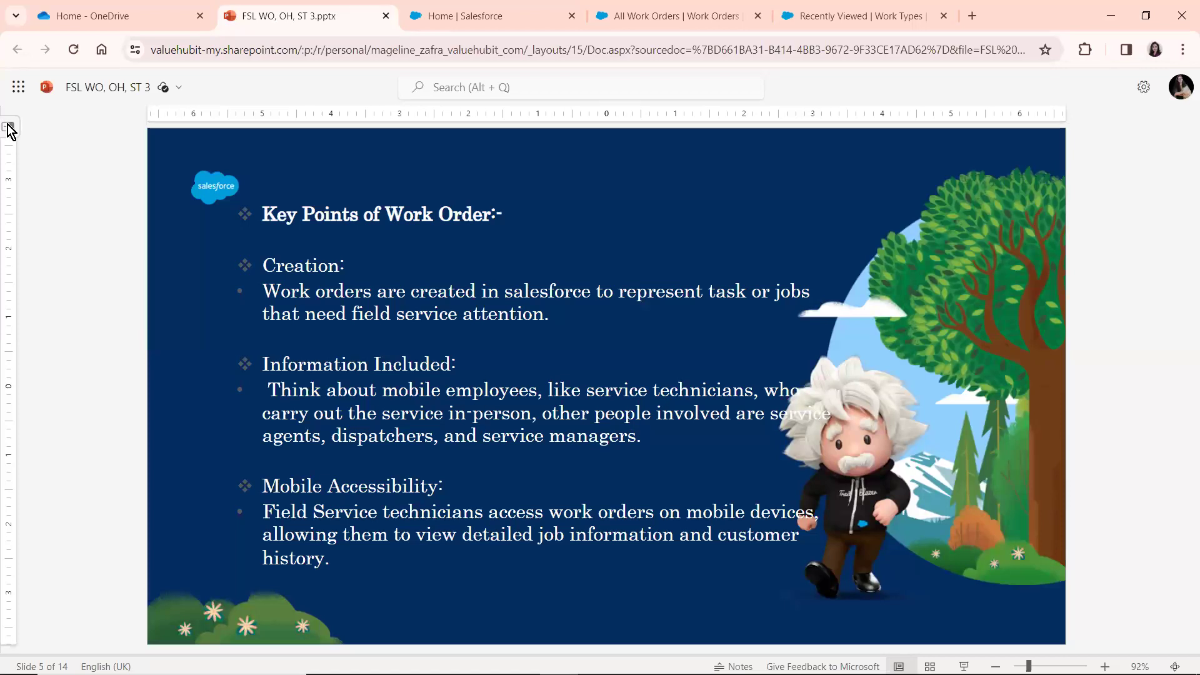
# - Switch to the FSL WO, OH, ST 3 presentation in PowerPoint and show the Q&A slide
pyautogui.click(9, 128)
pyautogui.scroll(-10, 105, 493)
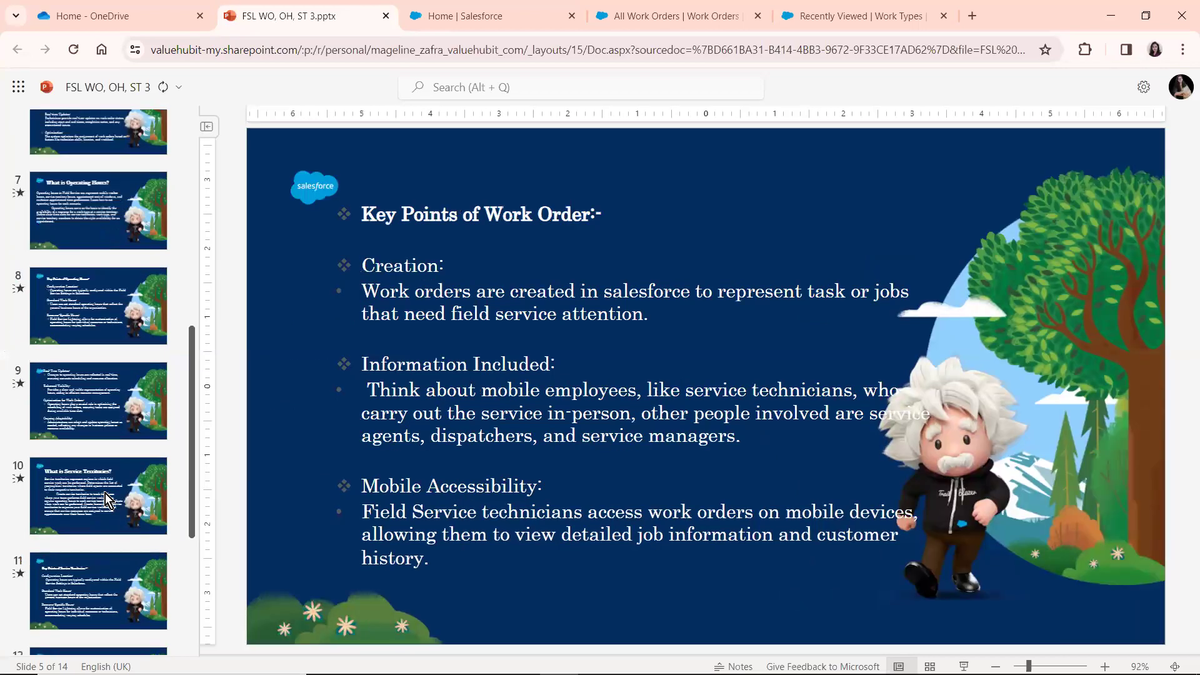
pyautogui.click(98, 492)
pyautogui.click(95, 594)
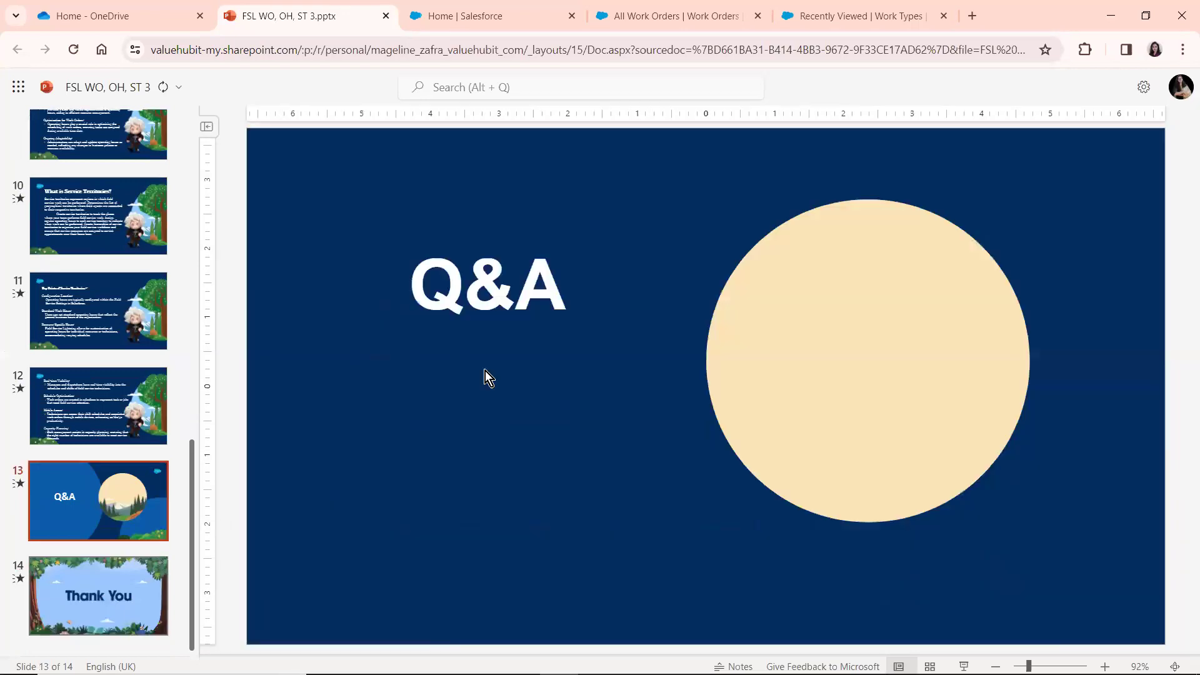